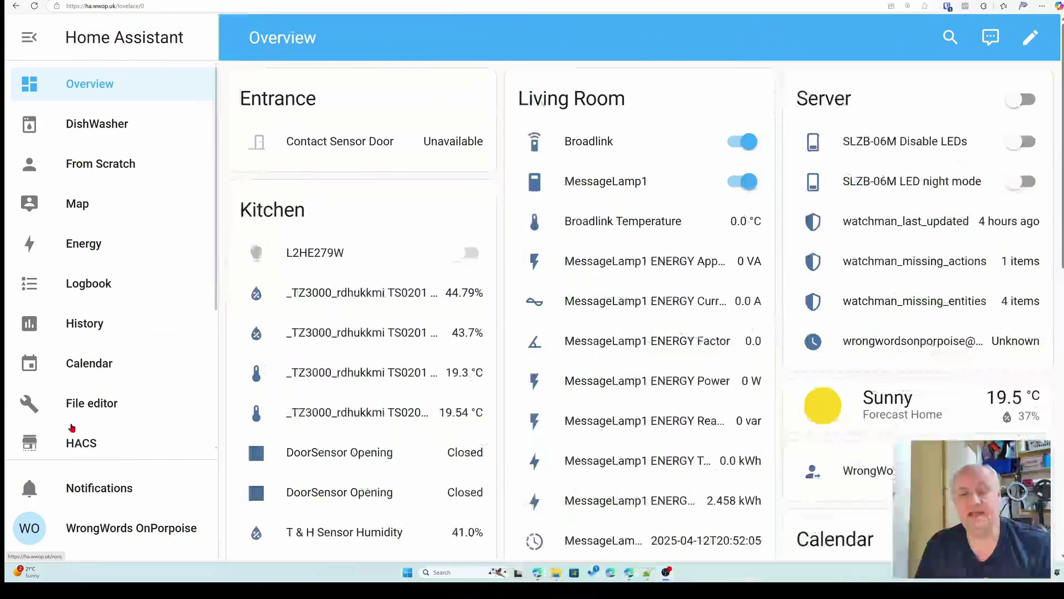
# - Open the backup settings and history page under Settings > System > Backups
pyautogui.scroll(-6, 87, 161)
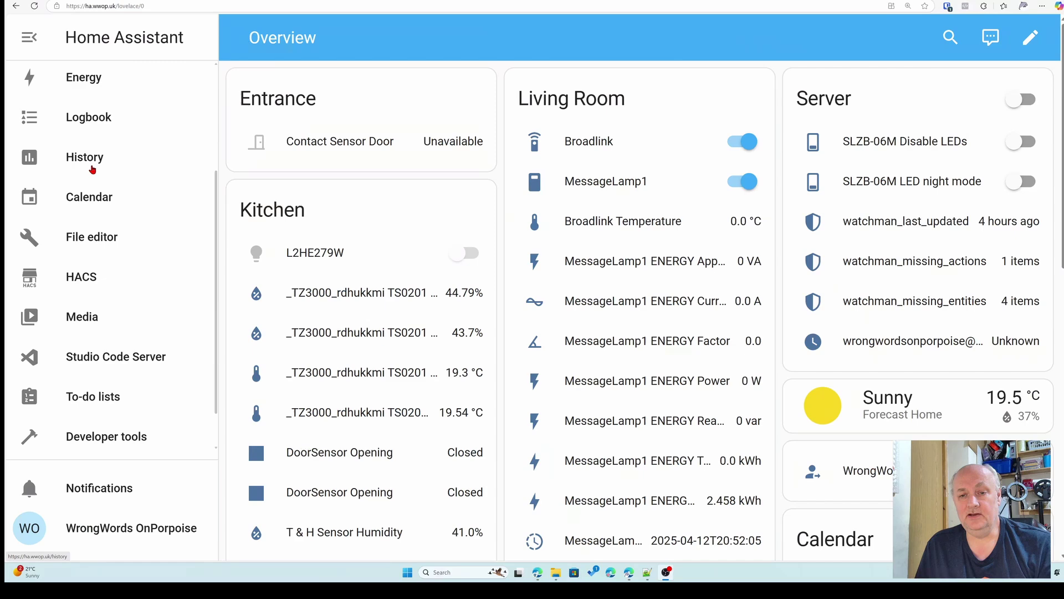
pyautogui.click(89, 430)
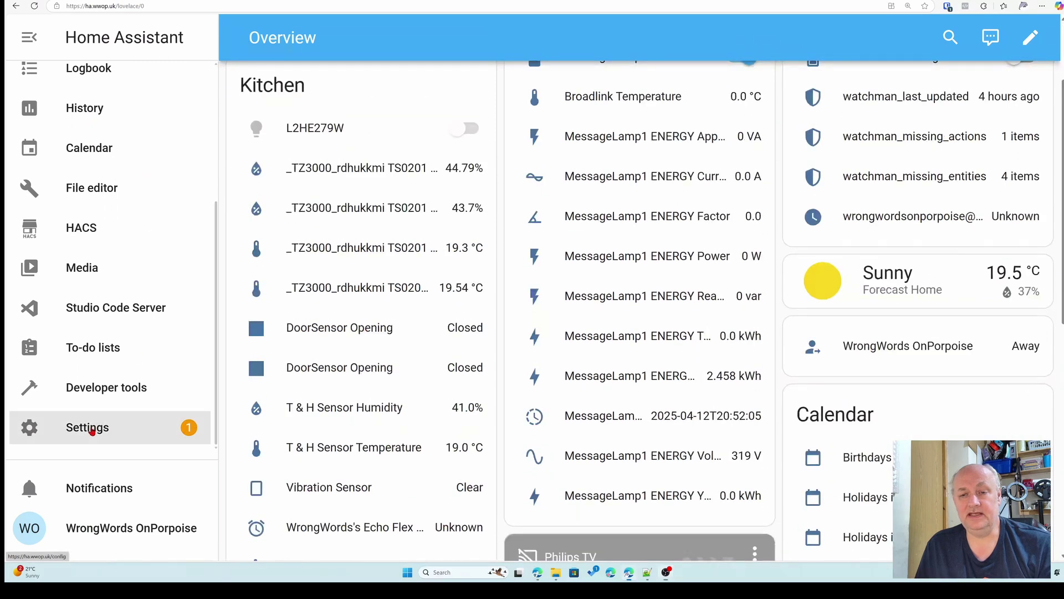
pyautogui.scroll(-6, 701, 356)
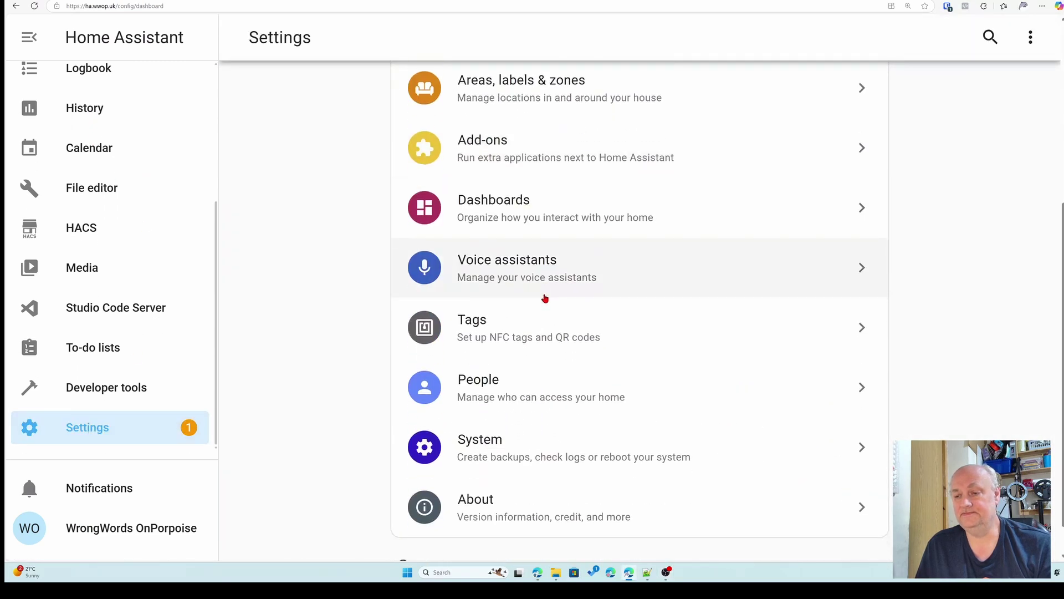
pyautogui.scroll(4, 570, 331)
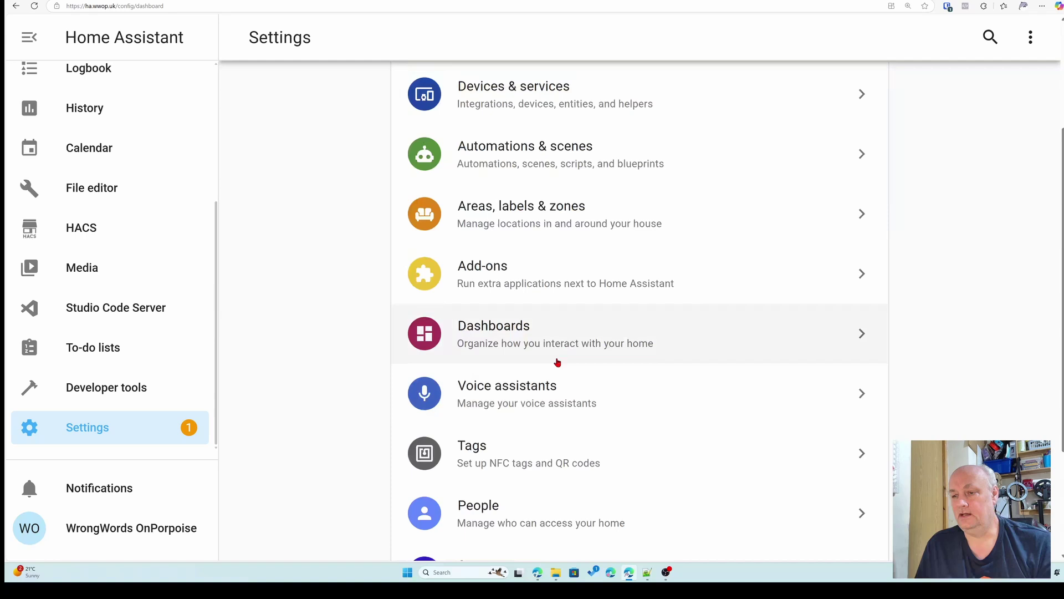
pyautogui.scroll(1, 554, 374)
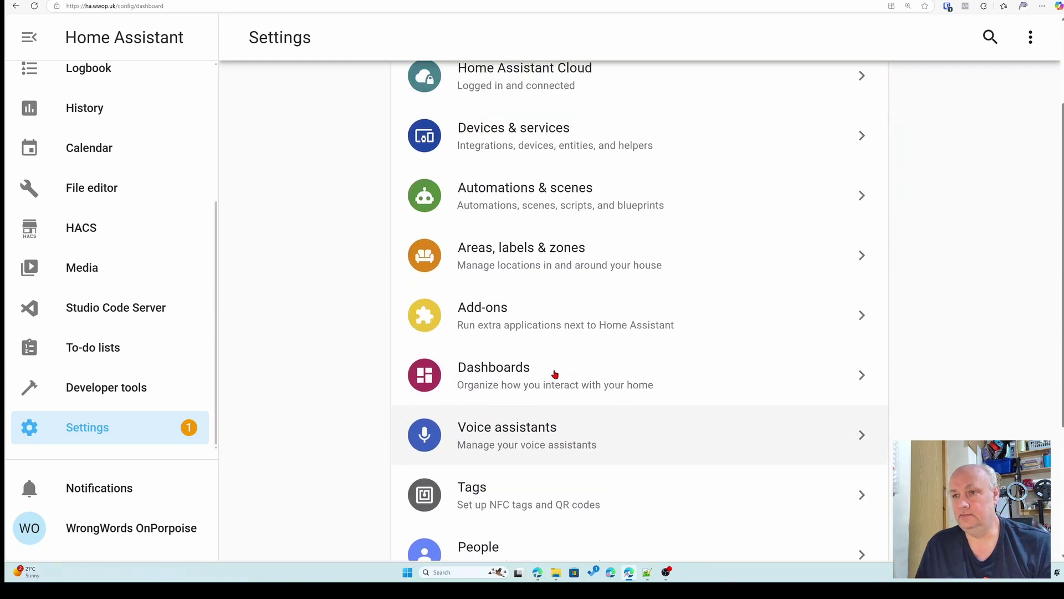
pyautogui.scroll(-2, 554, 373)
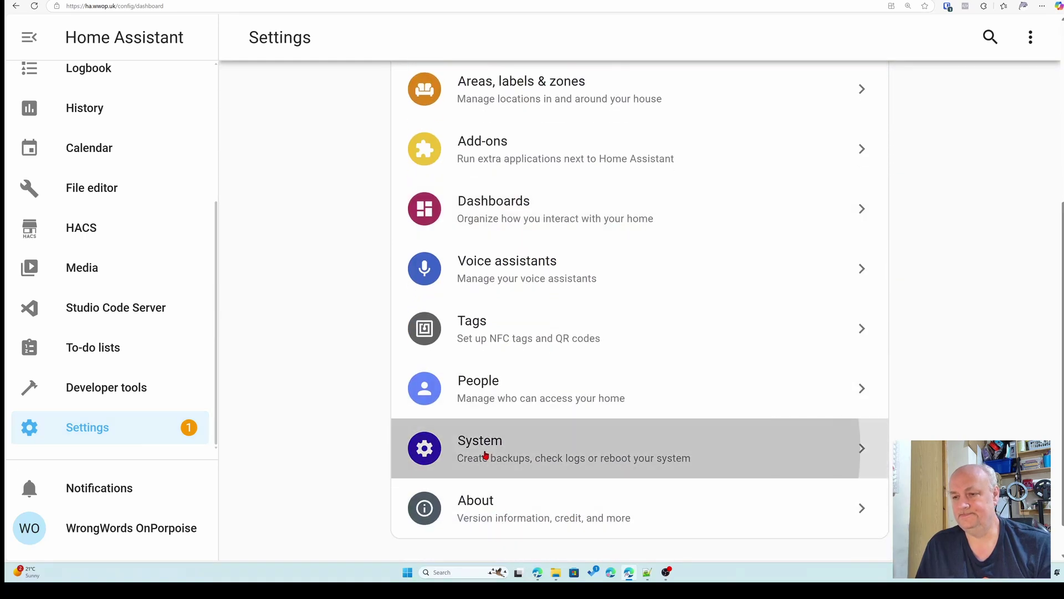
pyautogui.click(488, 454)
pyautogui.click(496, 337)
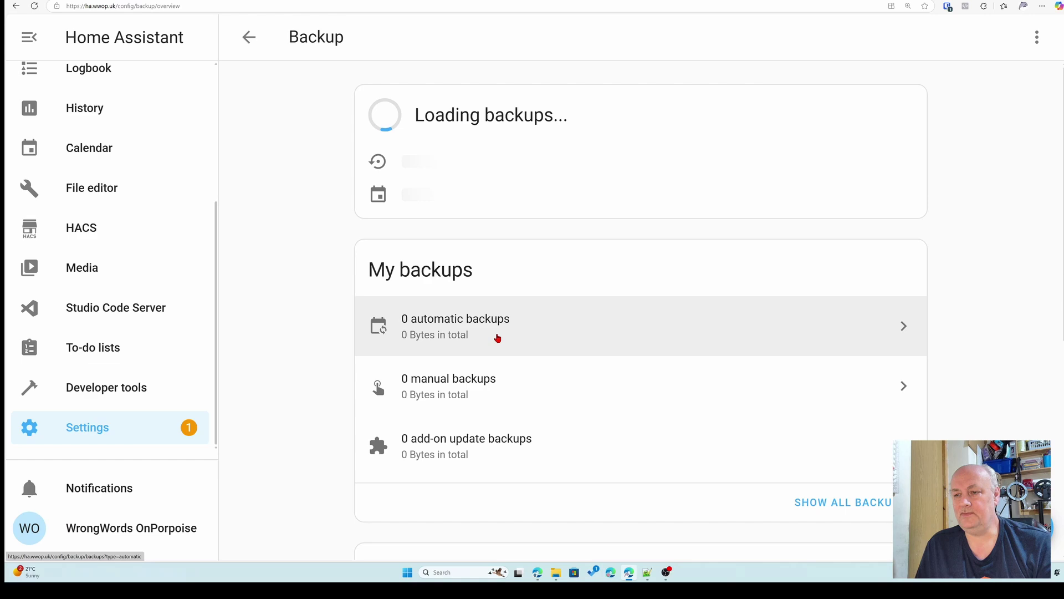
pyautogui.scroll(-6, 559, 309)
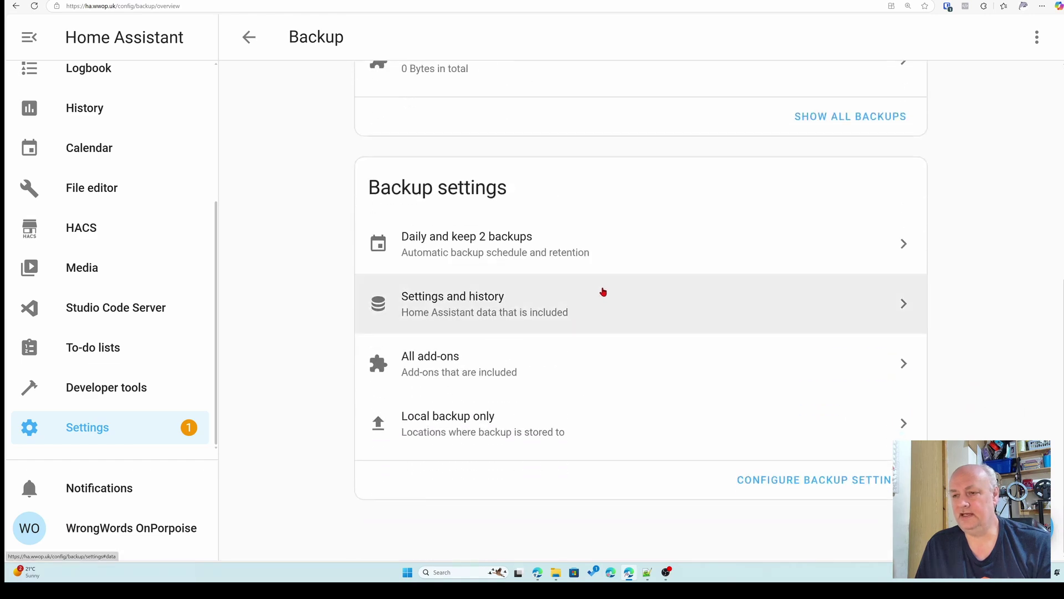
pyautogui.click(552, 309)
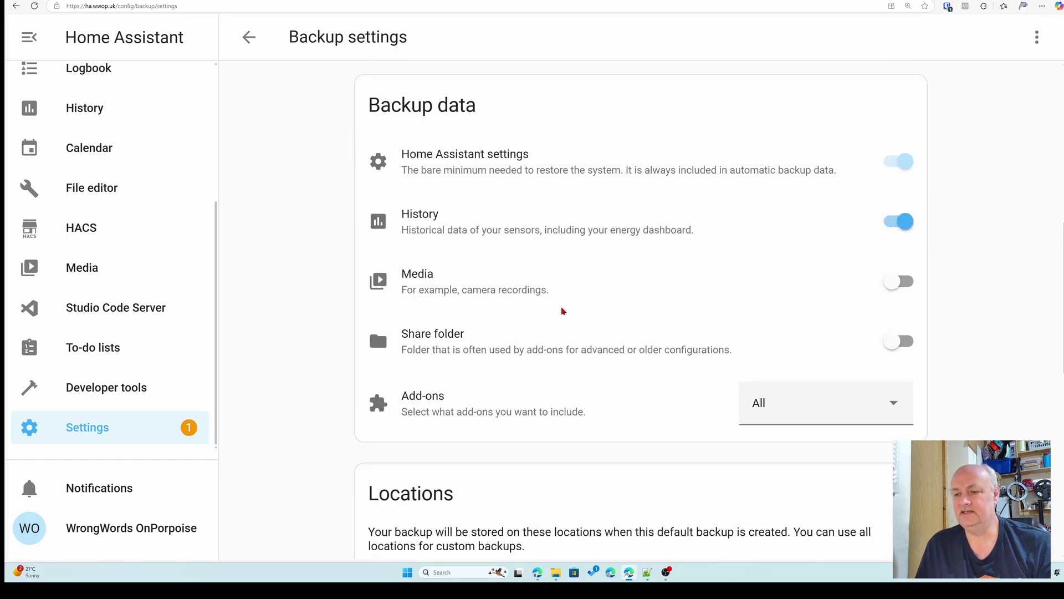
# - Switch on Google Drive as a backup location alongside This system
pyautogui.scroll(-6, 586, 299)
pyautogui.scroll(-2, 587, 301)
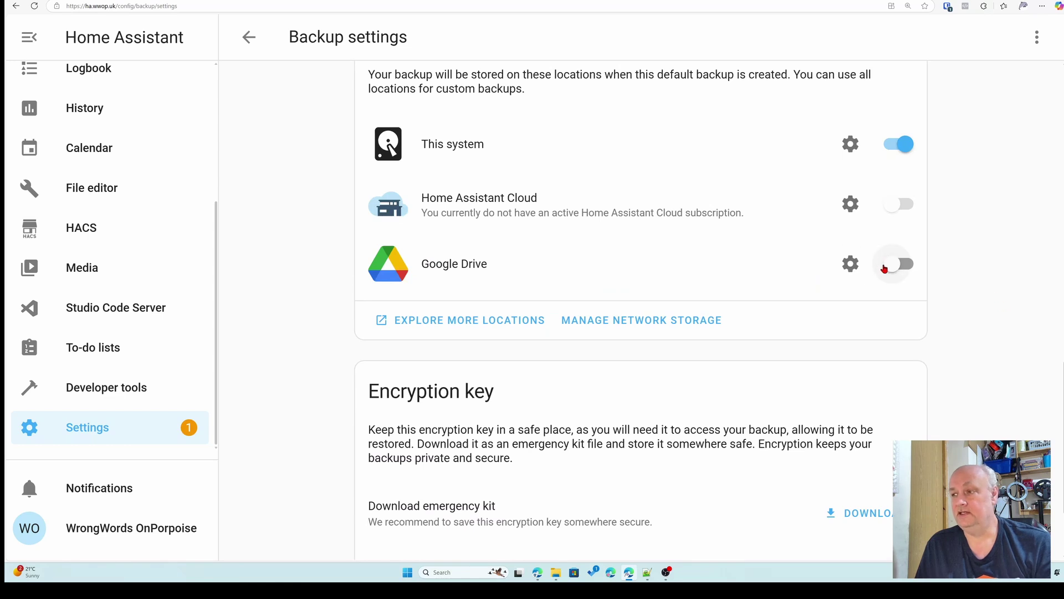
pyautogui.click(902, 270)
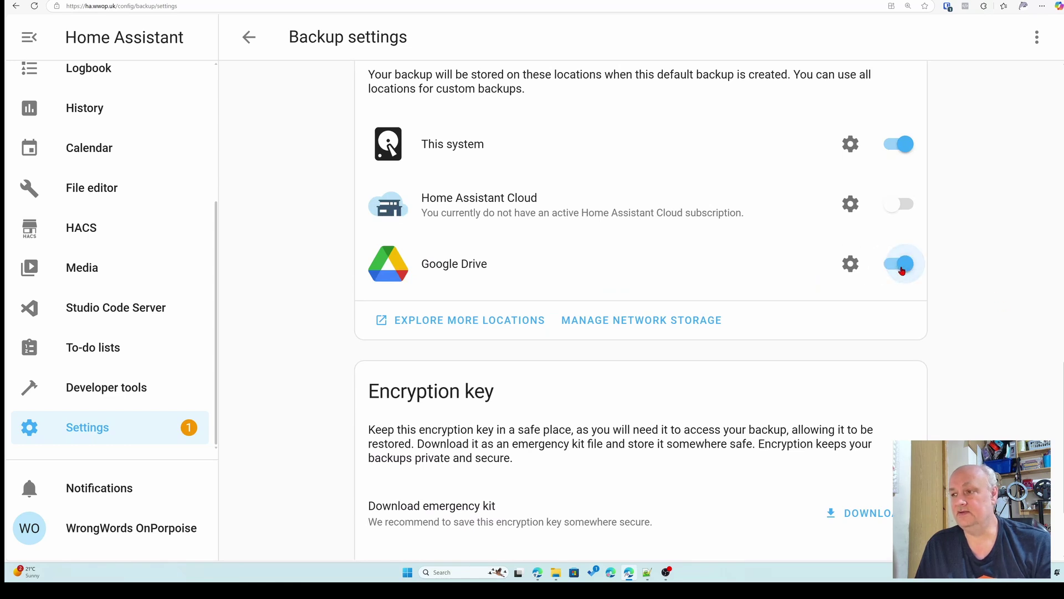
# - Turn off encryption for the Google Drive backup location and confirm
pyautogui.click(848, 271)
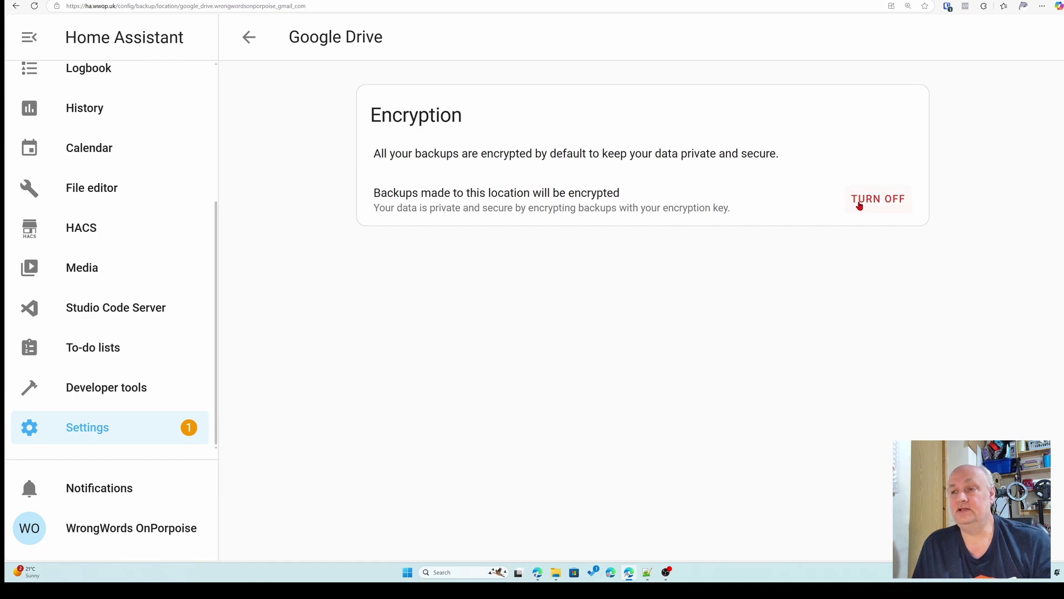
pyautogui.click(859, 205)
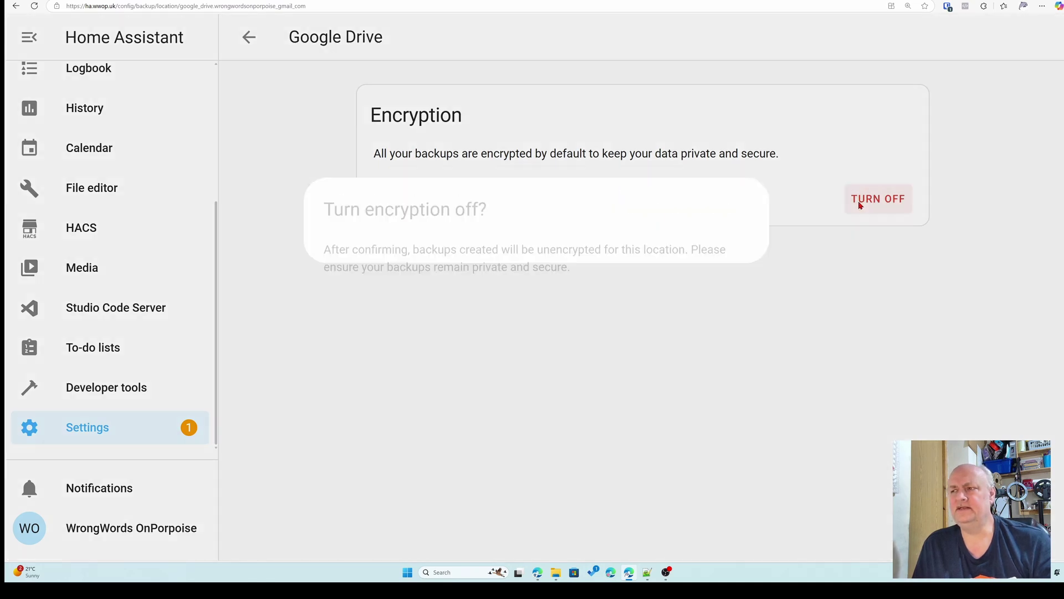
pyautogui.click(651, 343)
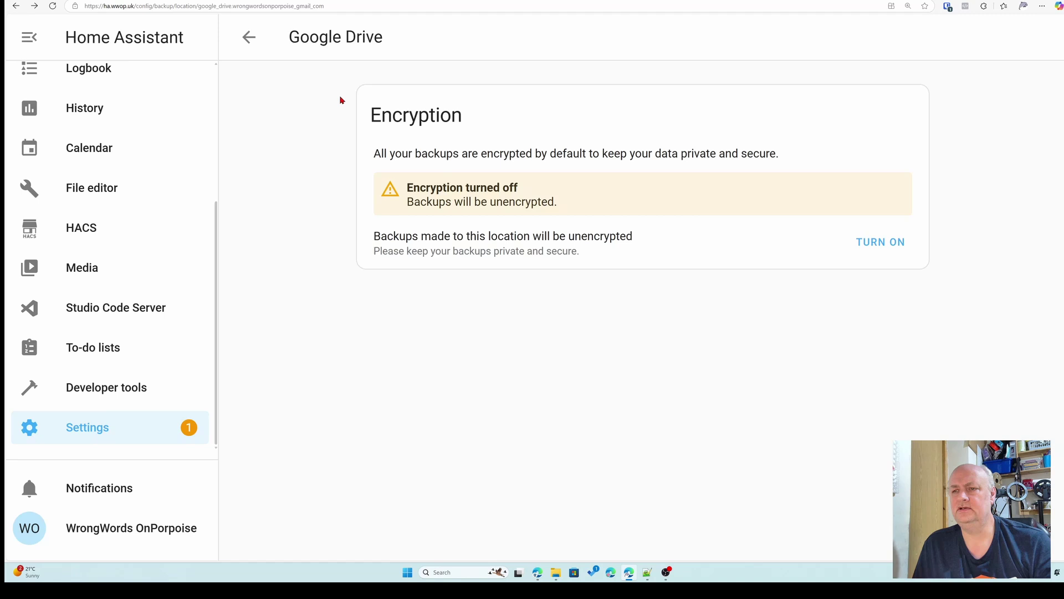
# - Review the backup settings: Daily schedule, System optimal time, keeping only 2 backups
pyautogui.click(249, 37)
pyautogui.scroll(-2, 709, 297)
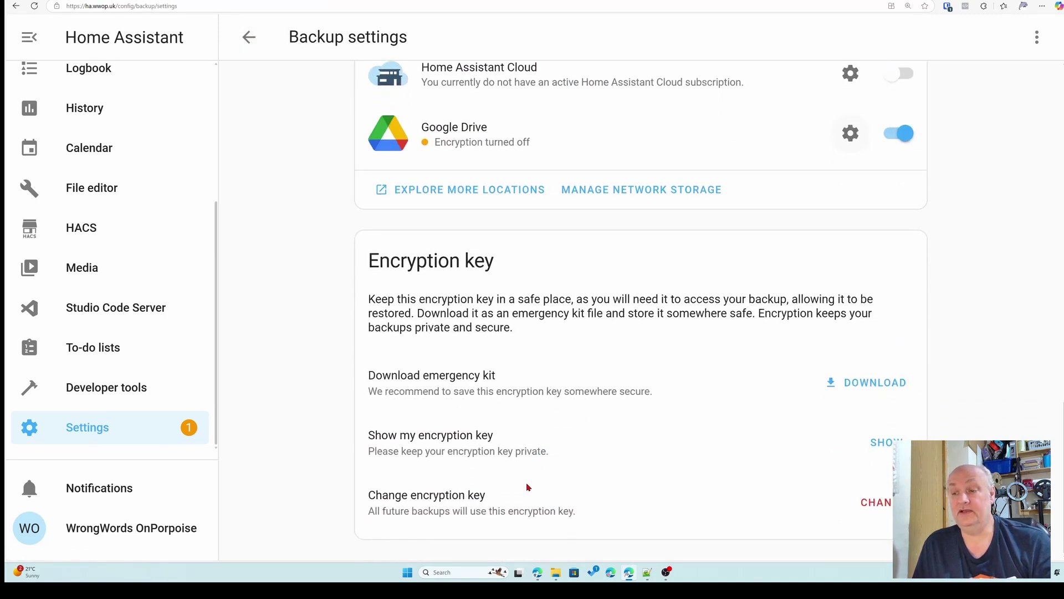
pyautogui.scroll(7, 589, 463)
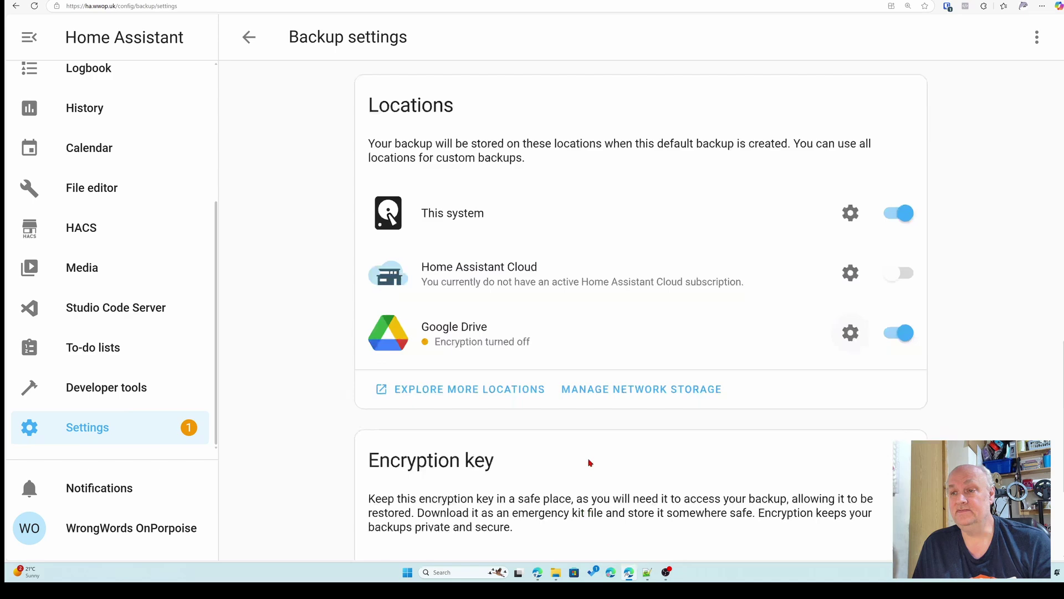
pyautogui.scroll(3, 593, 447)
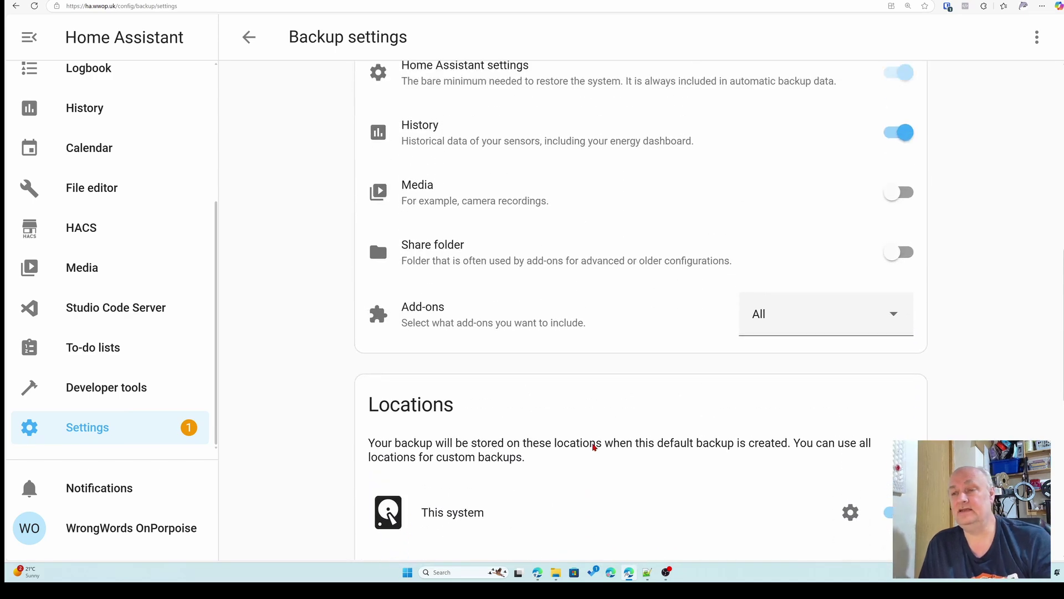
pyautogui.scroll(1, 592, 445)
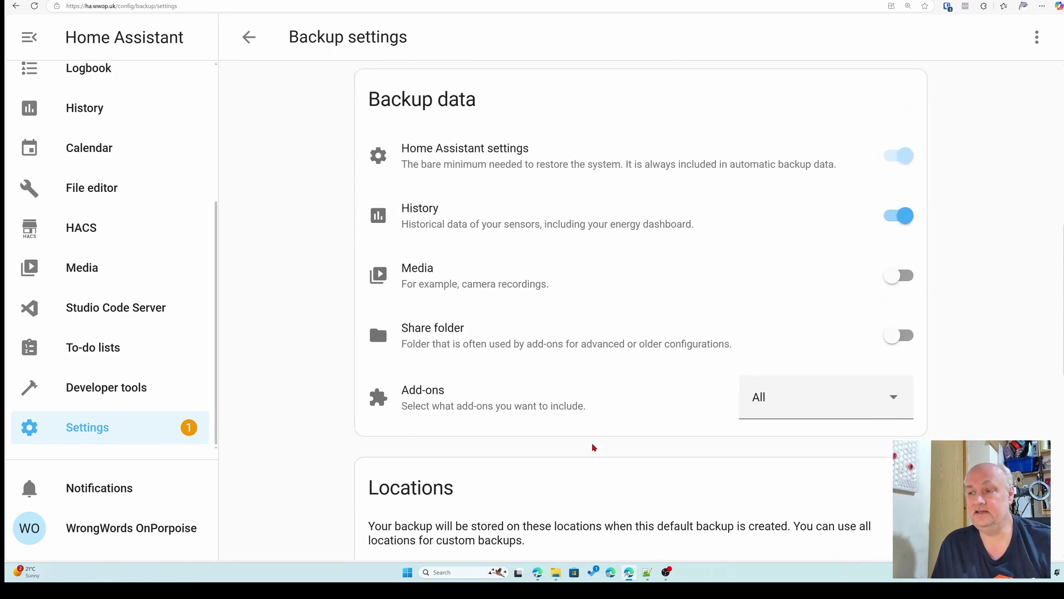
pyautogui.scroll(-7, 625, 424)
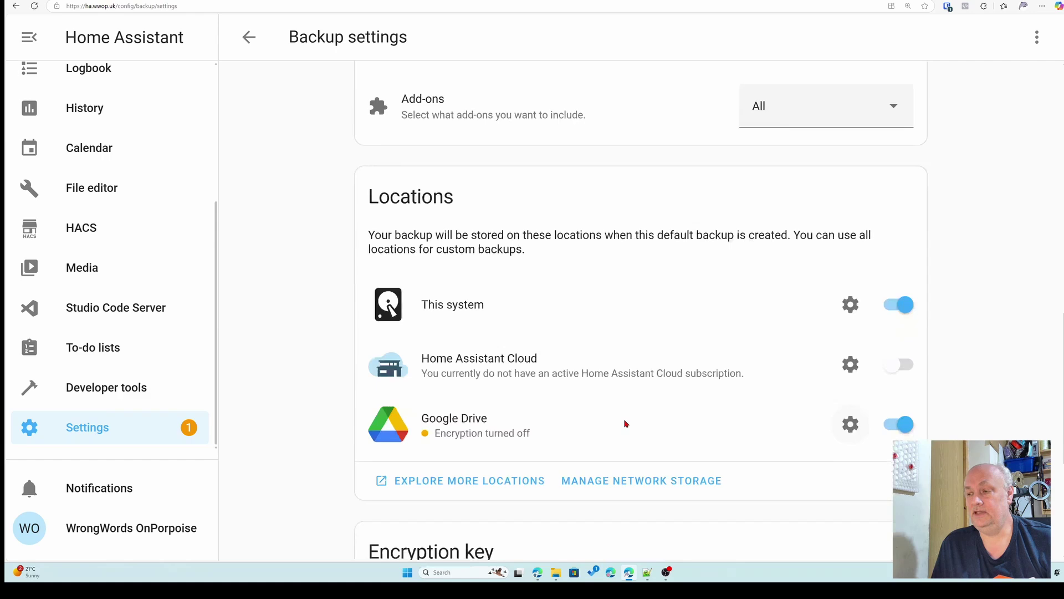
pyautogui.scroll(13, 626, 424)
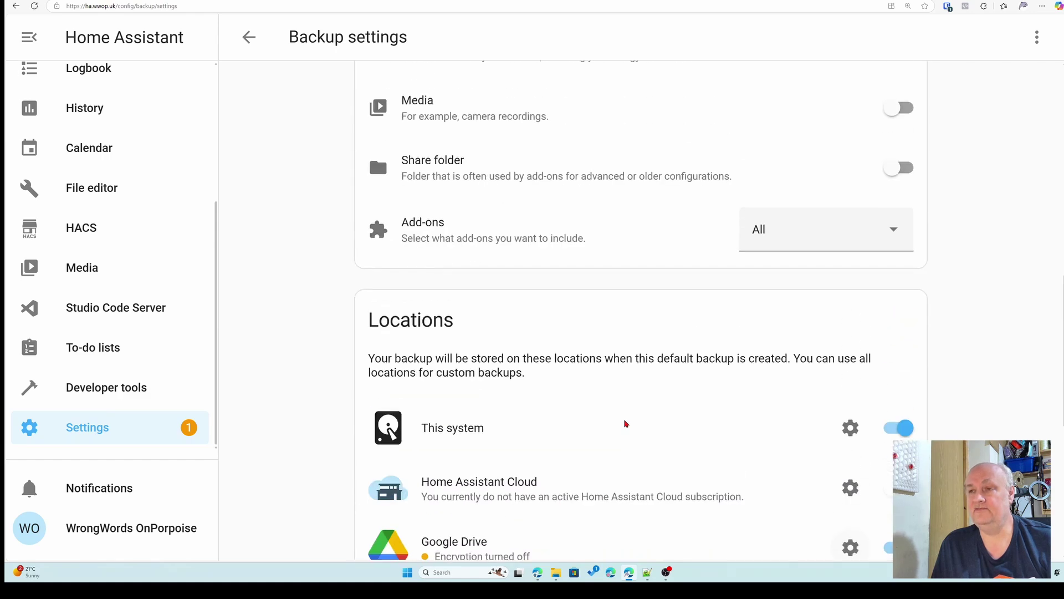
pyautogui.scroll(5, 625, 424)
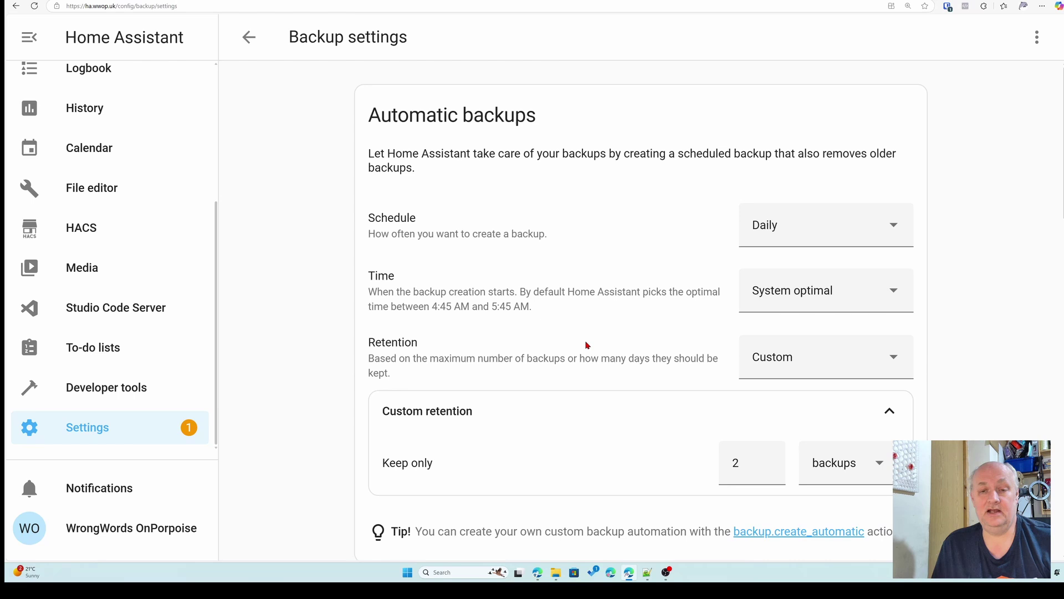
pyautogui.scroll(-1, 257, 420)
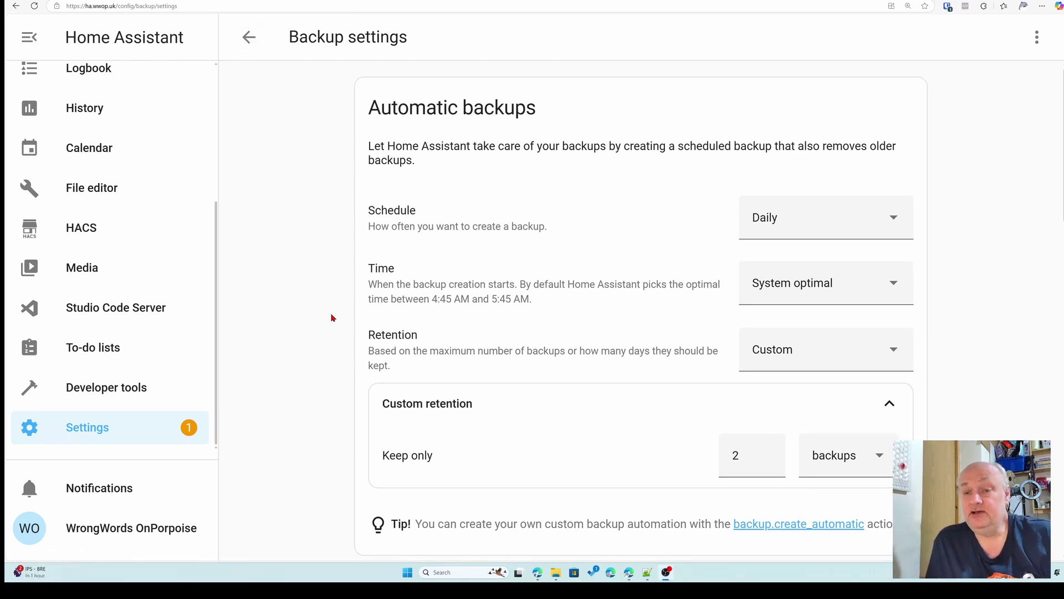
# - Create a new empty automation from the Automations & scenes list
pyautogui.click(89, 430)
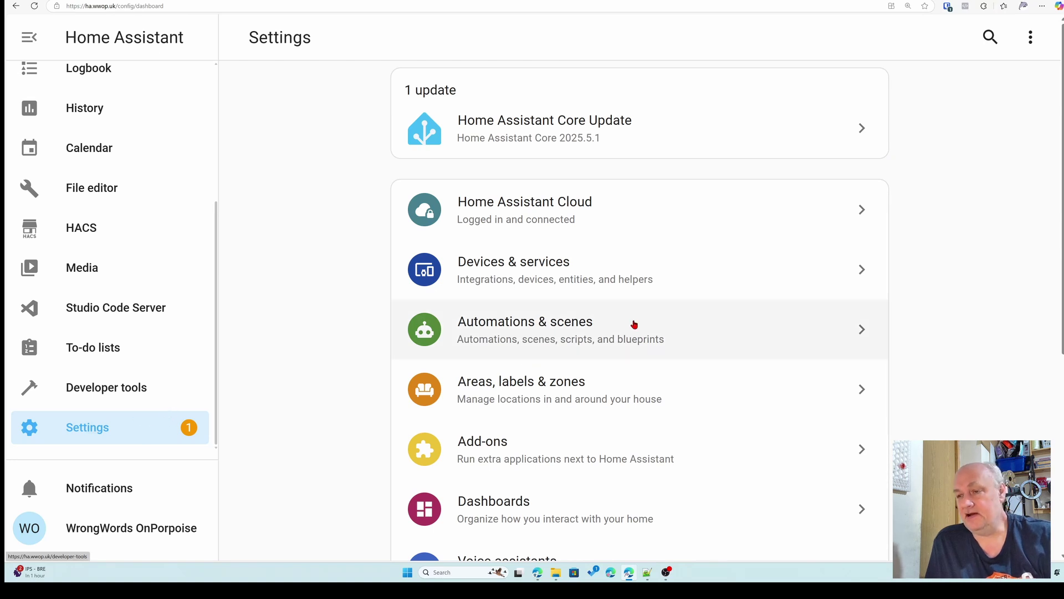
pyautogui.click(547, 337)
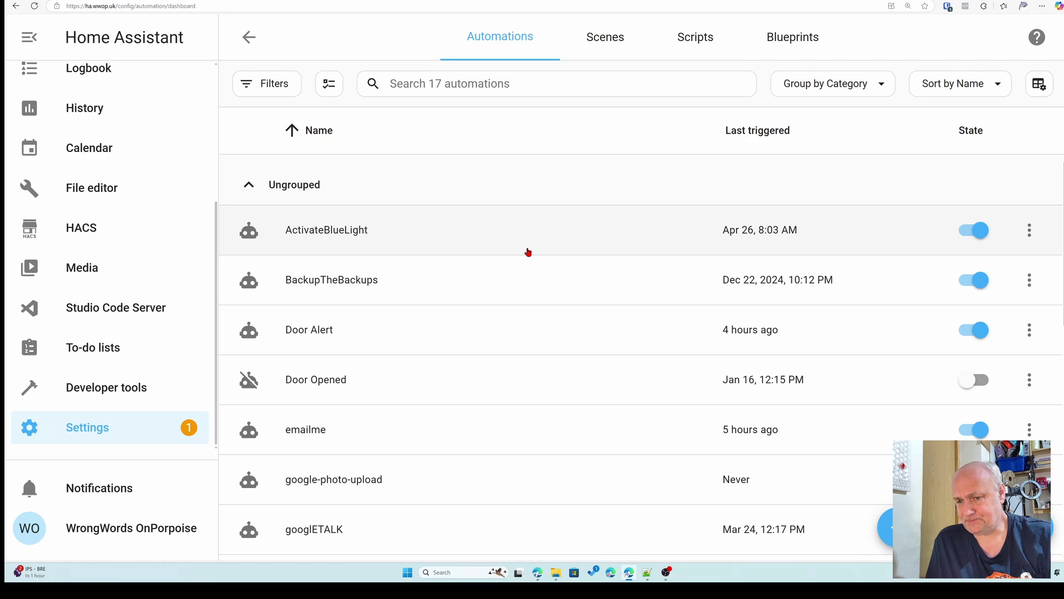
pyautogui.click(888, 527)
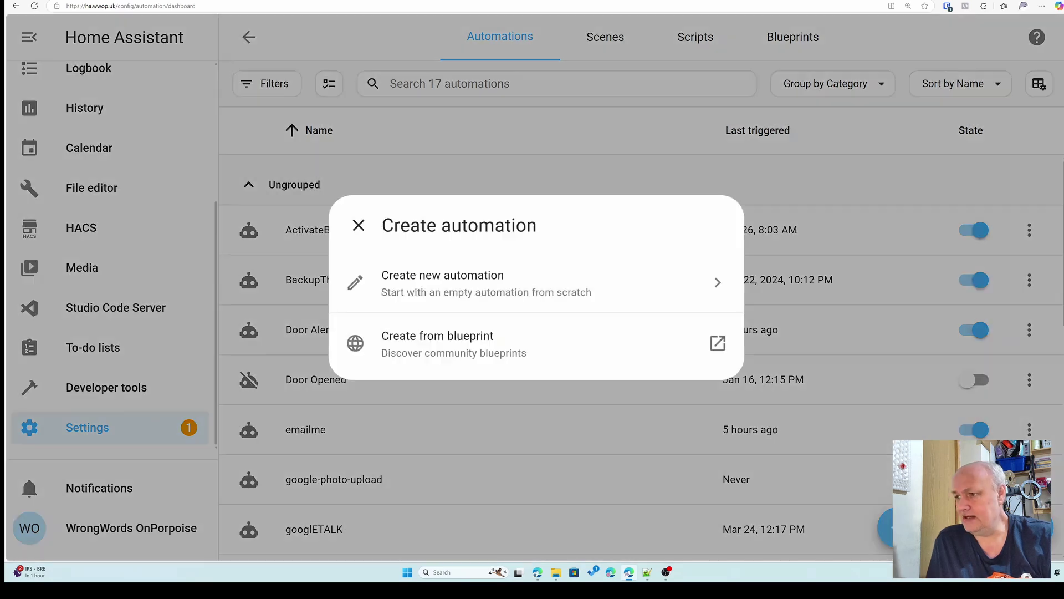
pyautogui.click(433, 293)
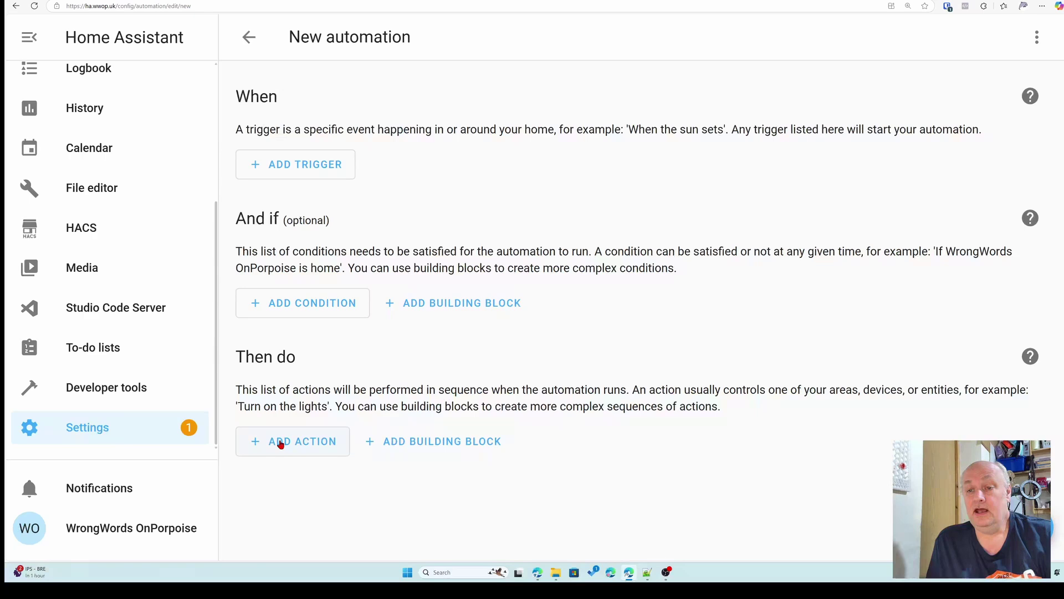
# - Add an action, filtering the list by 'notify' down to the gmail_com entry
pyautogui.click(281, 444)
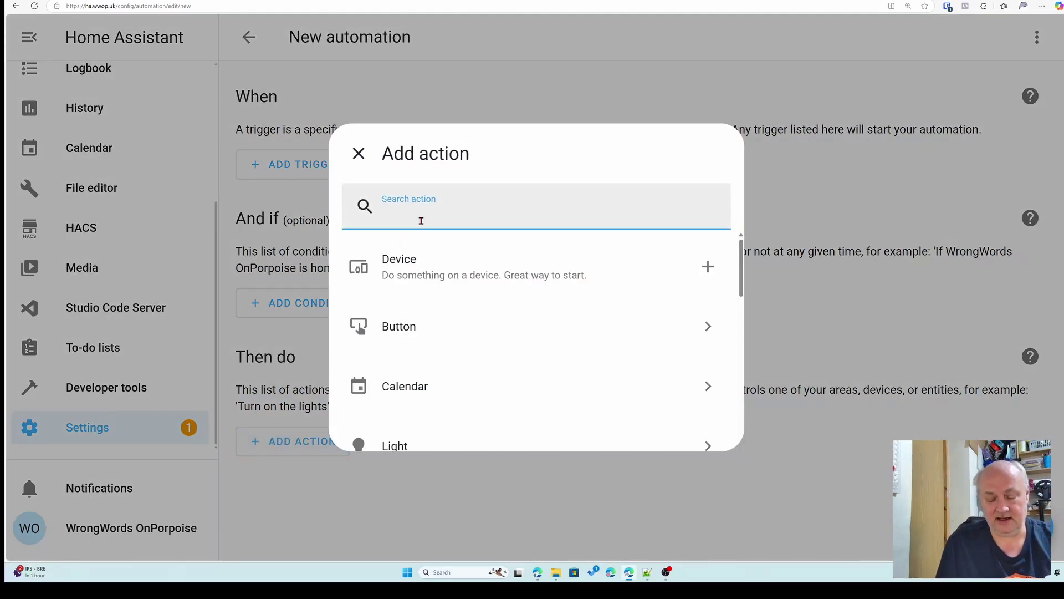
pyautogui.write('no')
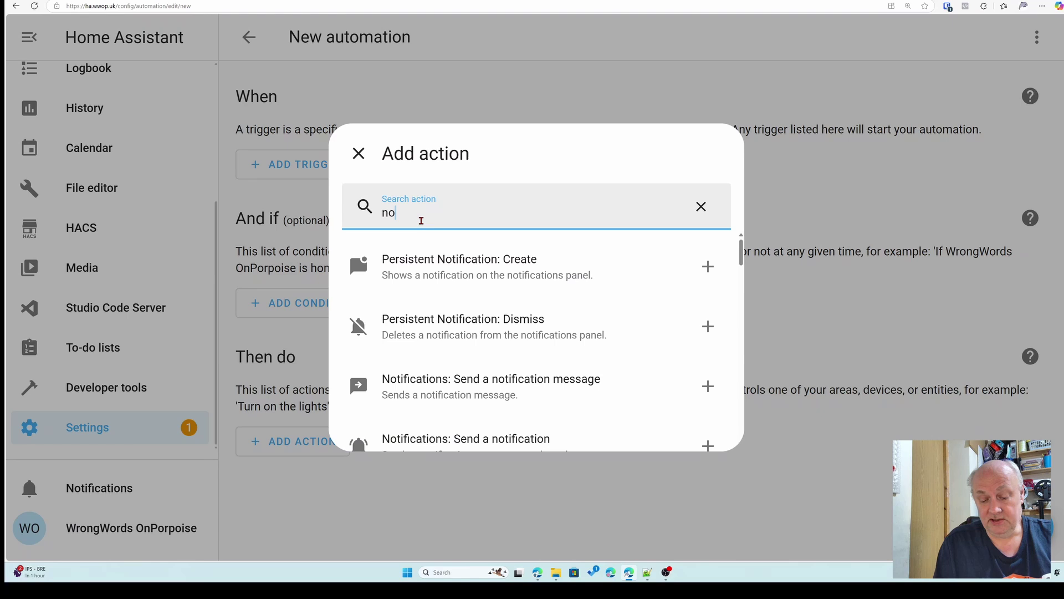
pyautogui.write('tify')
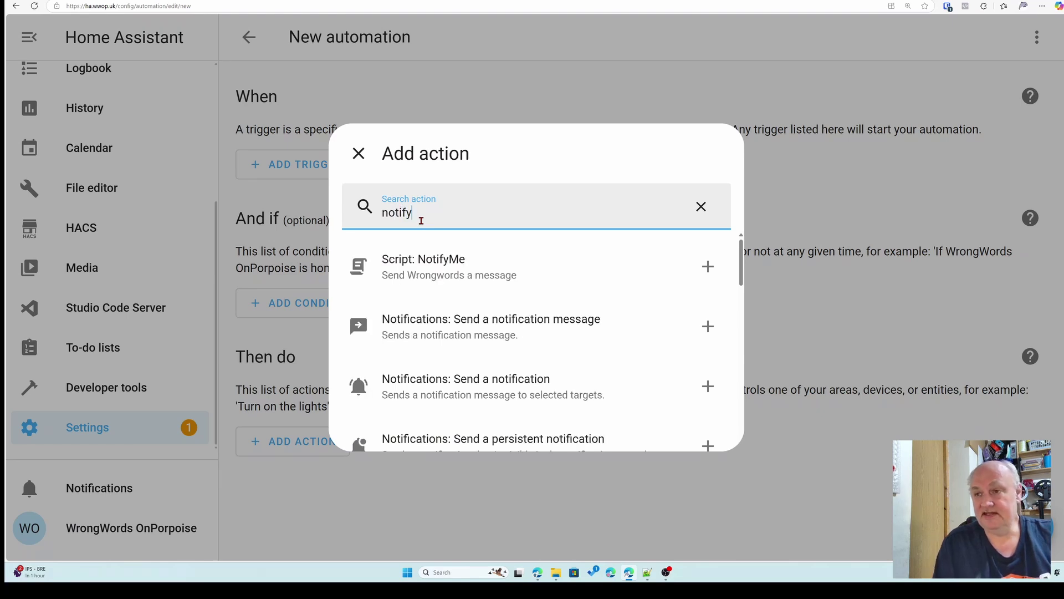
pyautogui.scroll(-3, 517, 301)
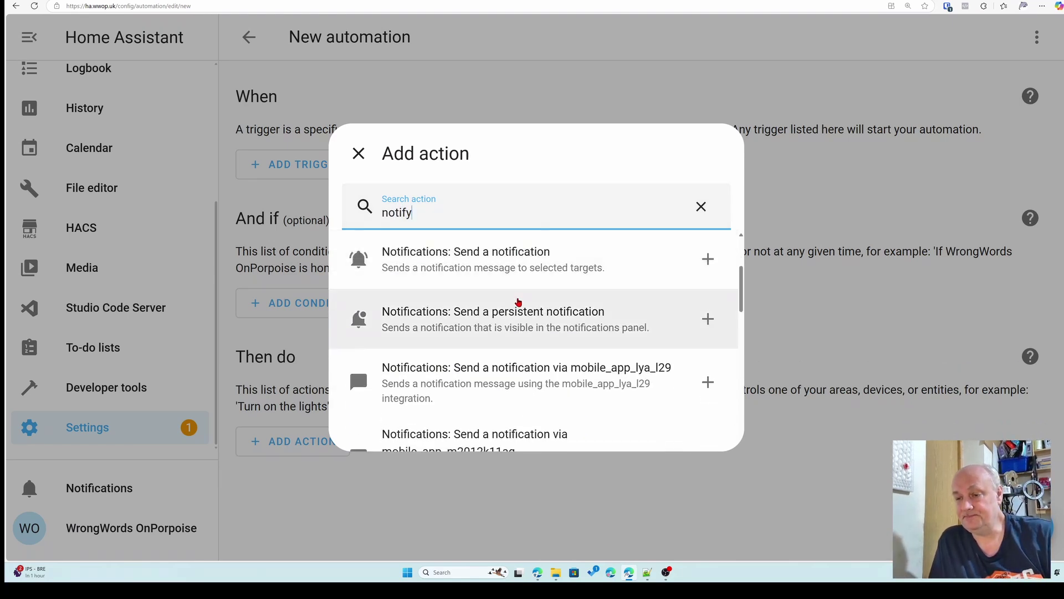
pyautogui.scroll(-3, 554, 294)
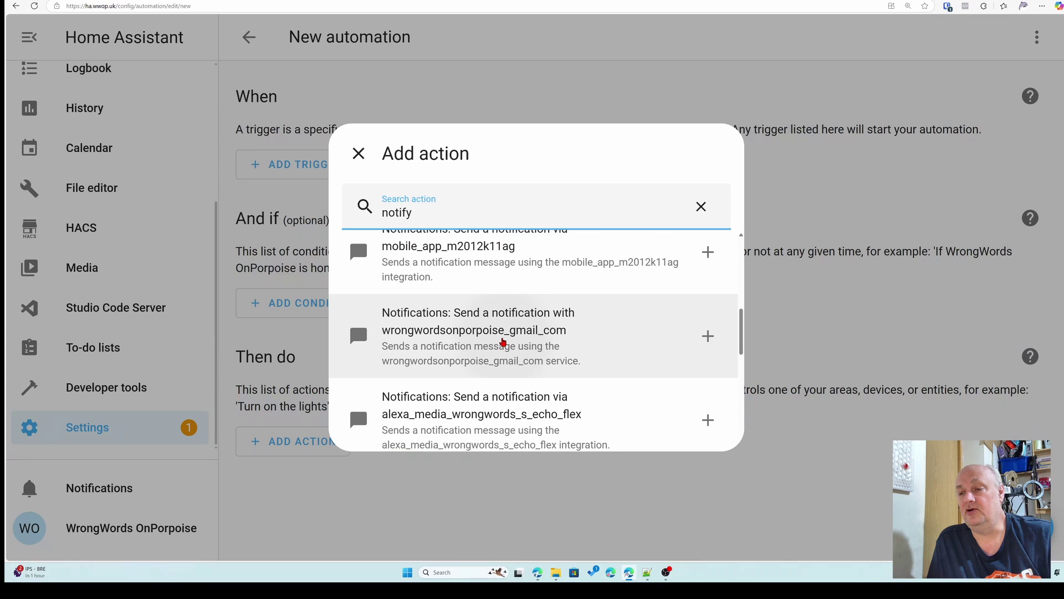
# - Add the gmail_com notify action with message 'this is the message' and title 'the subject of the message'
pyautogui.click(503, 342)
pyautogui.click(719, 234)
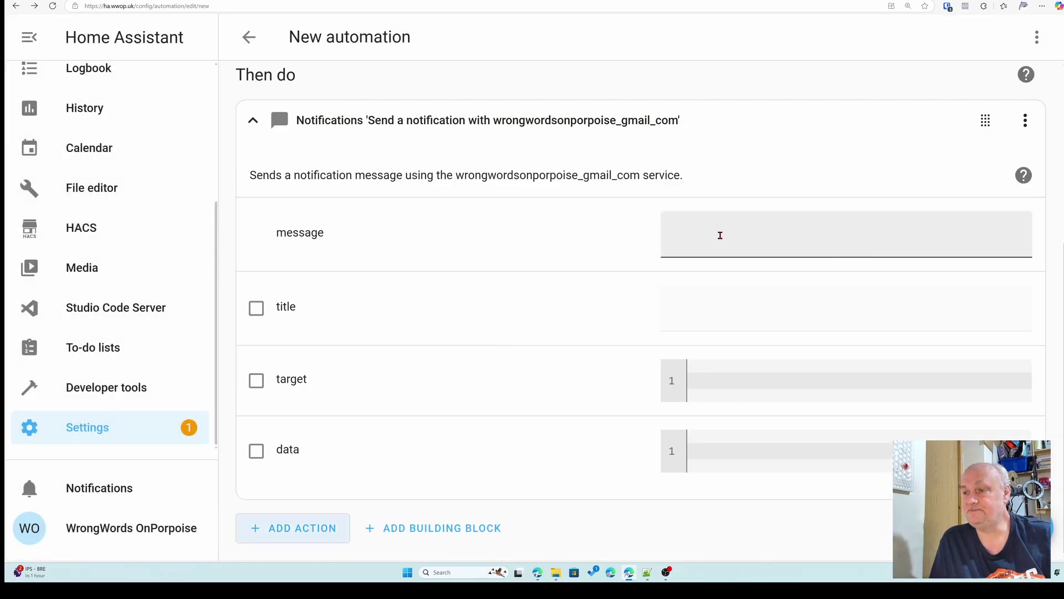
pyautogui.write('thi')
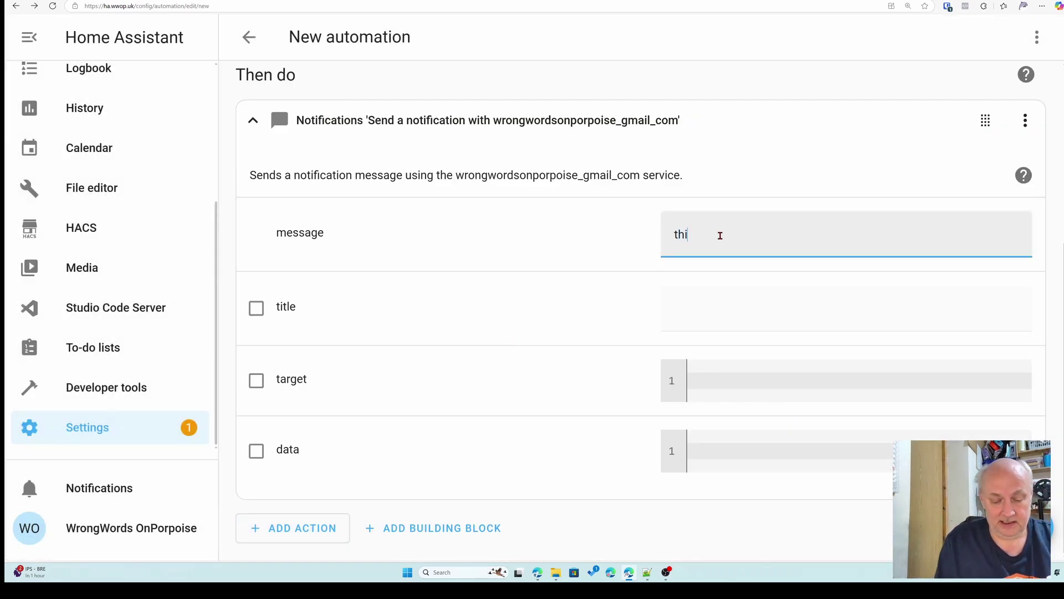
pyautogui.write('s')
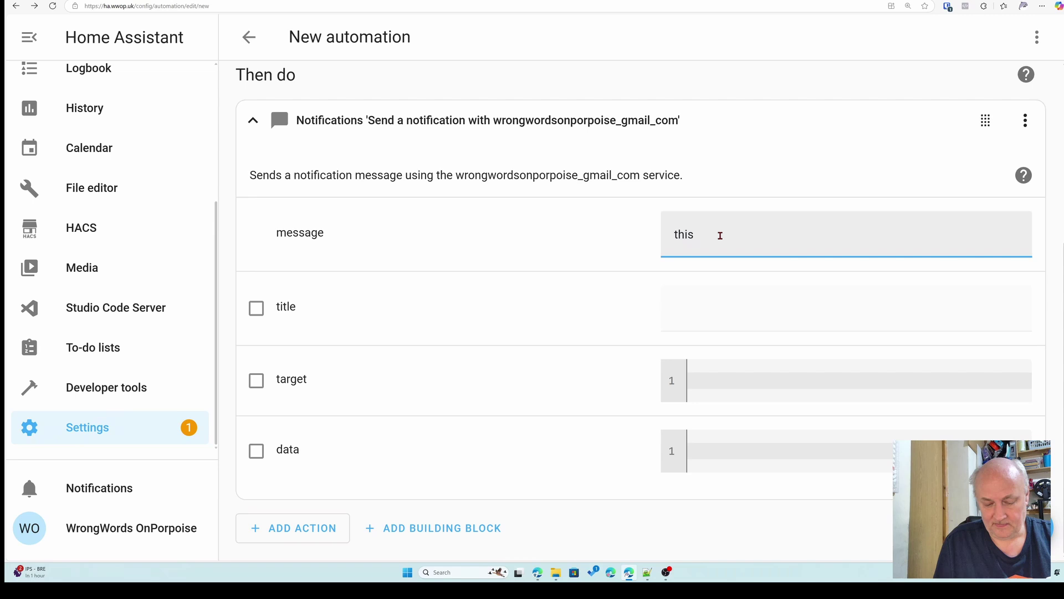
pyautogui.write(' is the message')
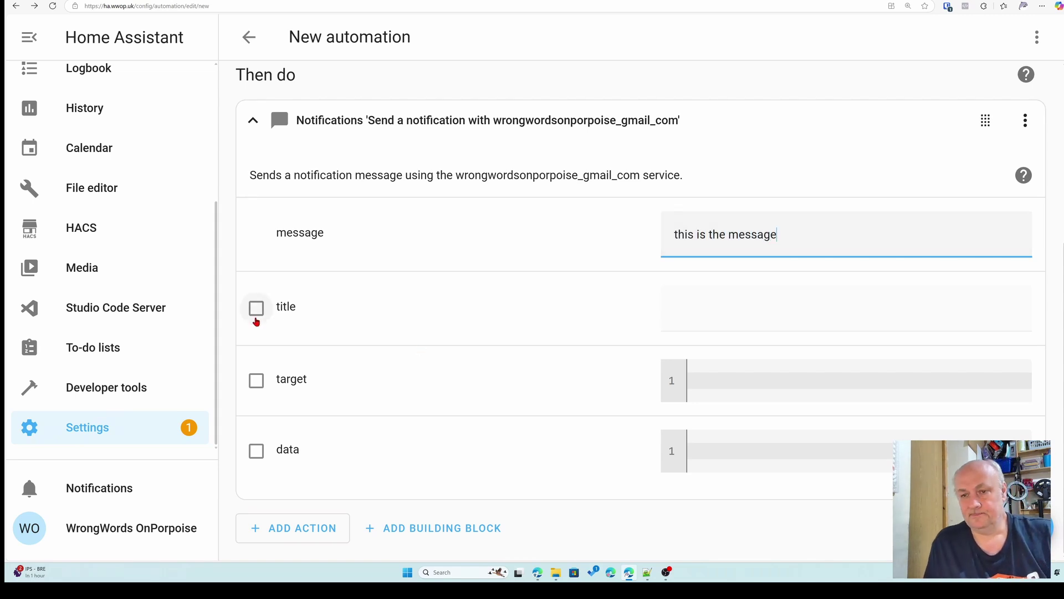
pyautogui.click(256, 311)
pyautogui.click(777, 309)
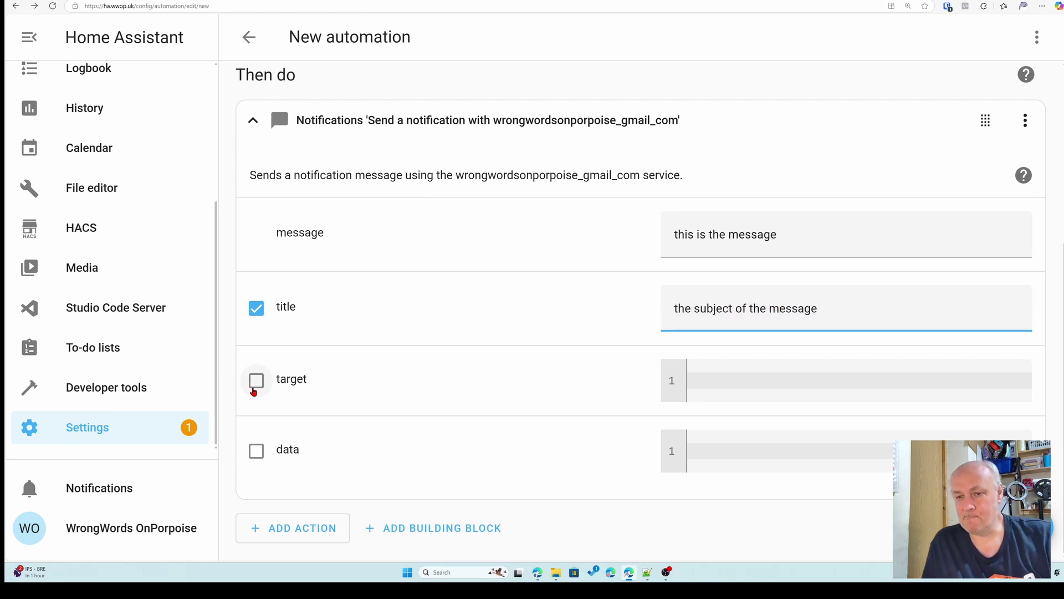
# - Enable target with the recipient's Gmail address and enable data starting with 'from:'
pyautogui.click(262, 382)
pyautogui.click(753, 384)
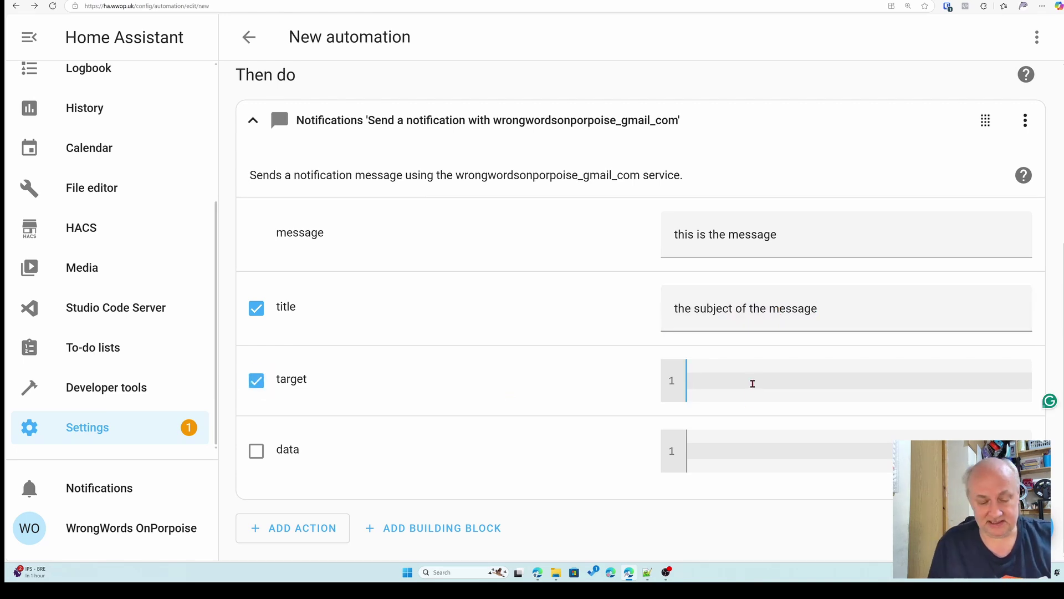
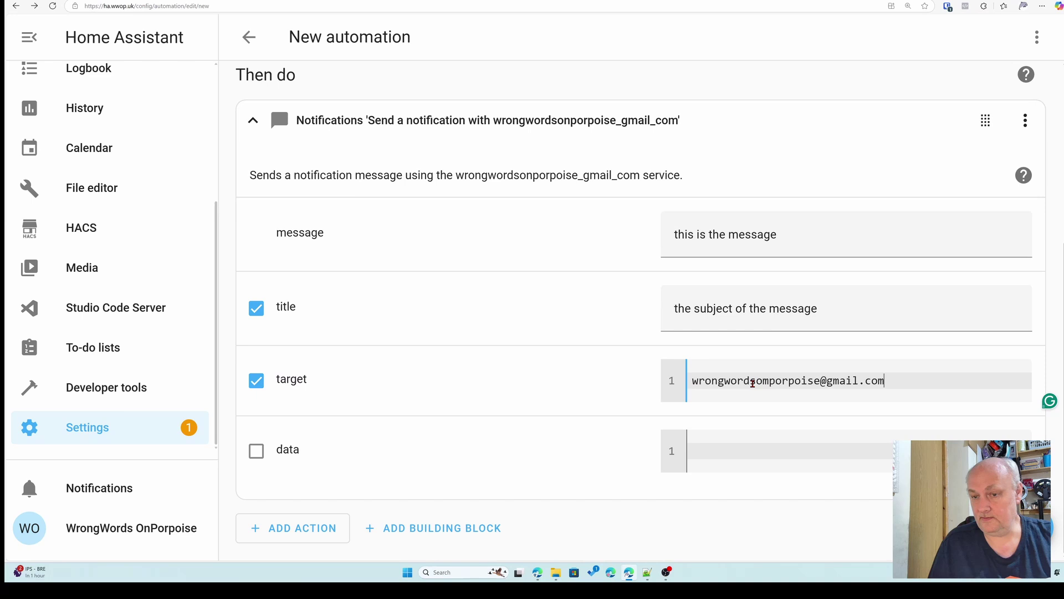
pyautogui.click(256, 450)
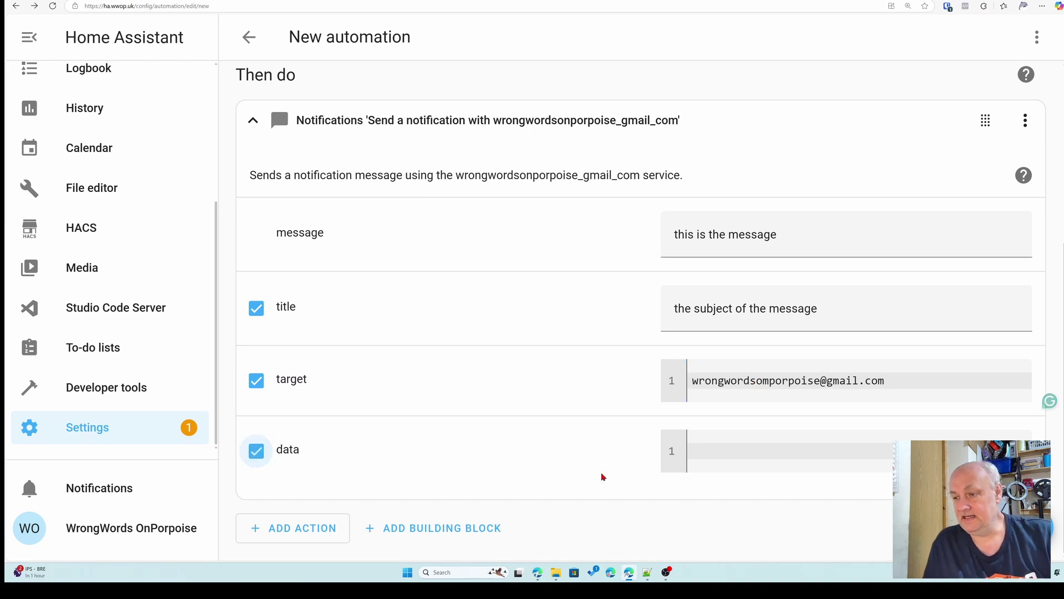
pyautogui.click(695, 451)
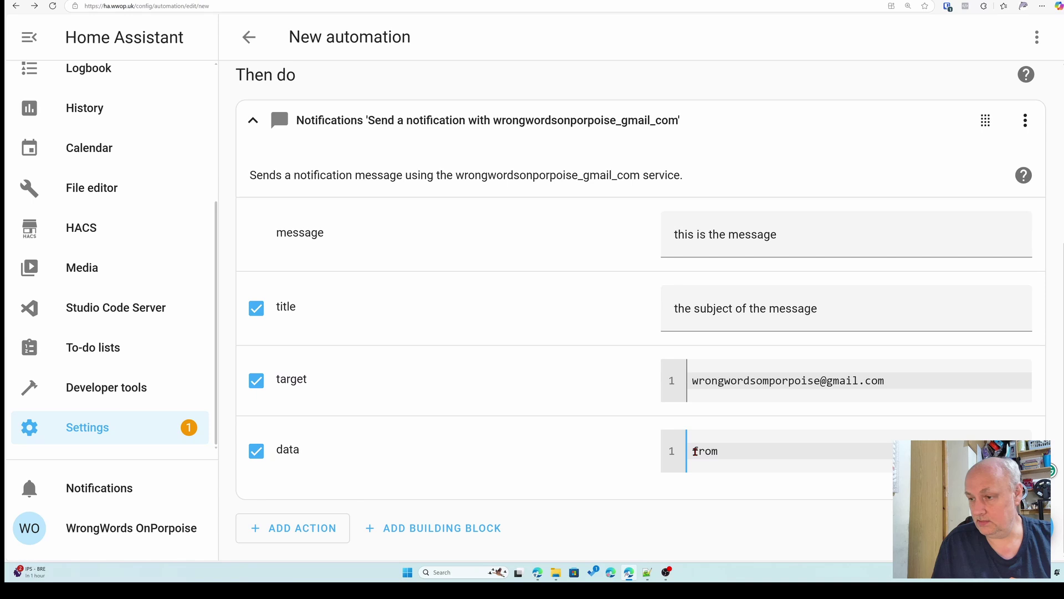
pyautogui.write('from:')
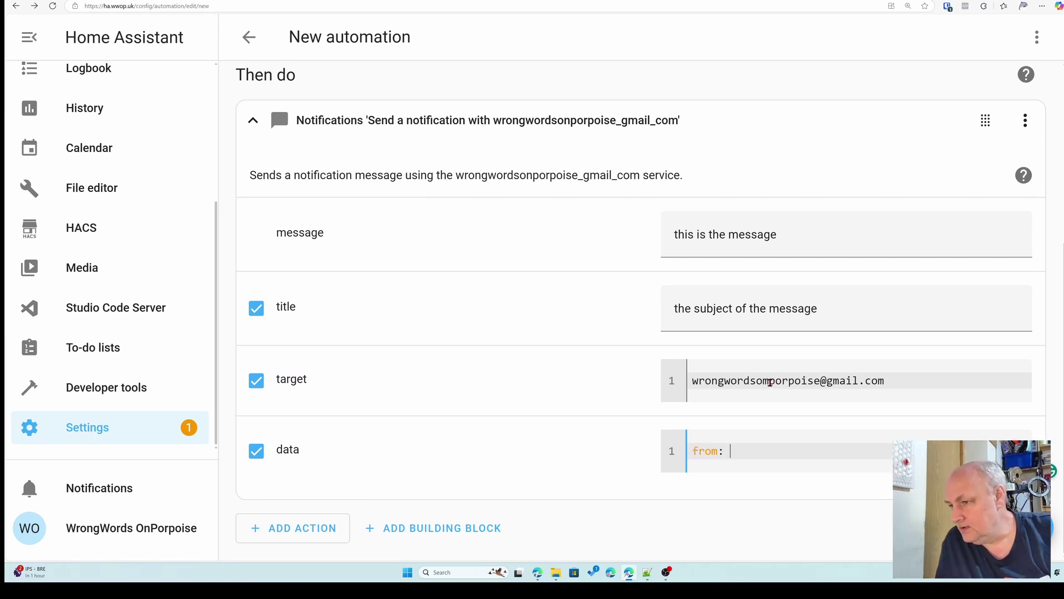
# - Correct the typo in the recipient address and paste it after 'from:' as the sender
pyautogui.click(770, 382)
pyautogui.press('BackSpace')
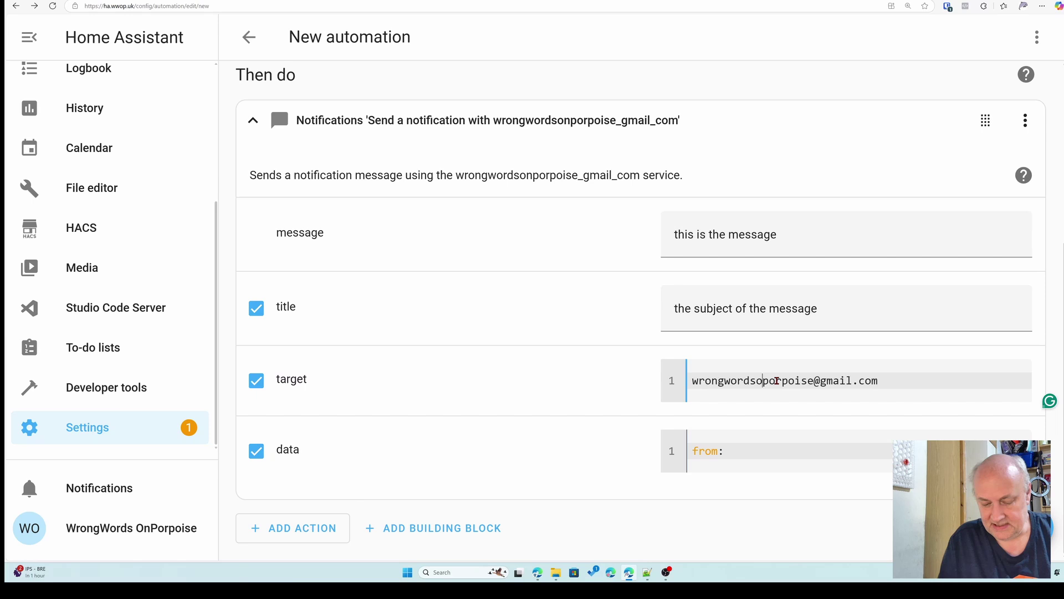
pyautogui.write('n')
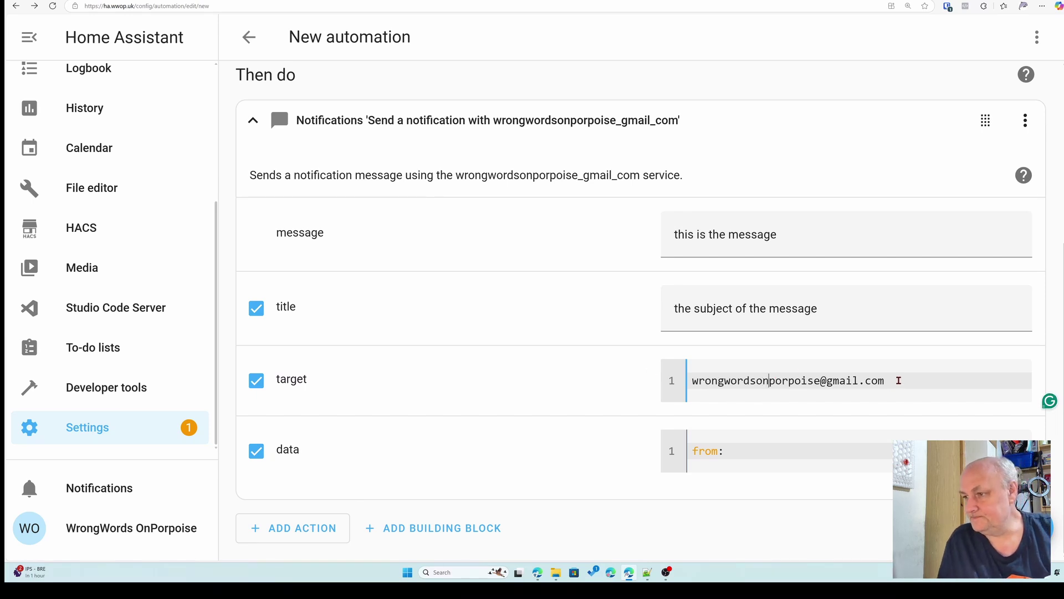
pyautogui.moveTo(889, 380); pyautogui.dragTo(694, 380)
pyautogui.hotkey('ctrl', 'c')
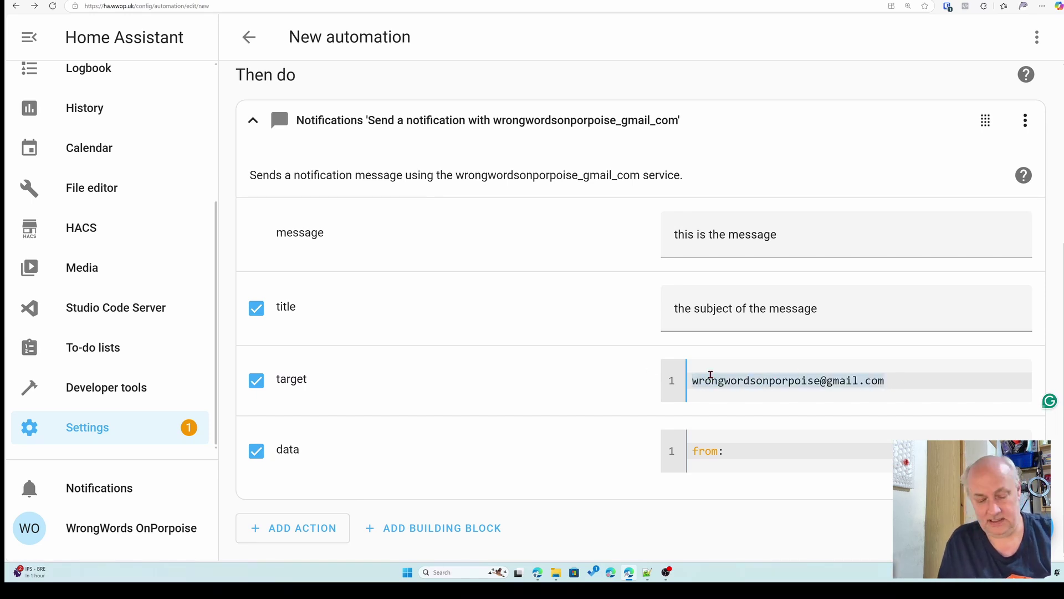
pyautogui.click(754, 457)
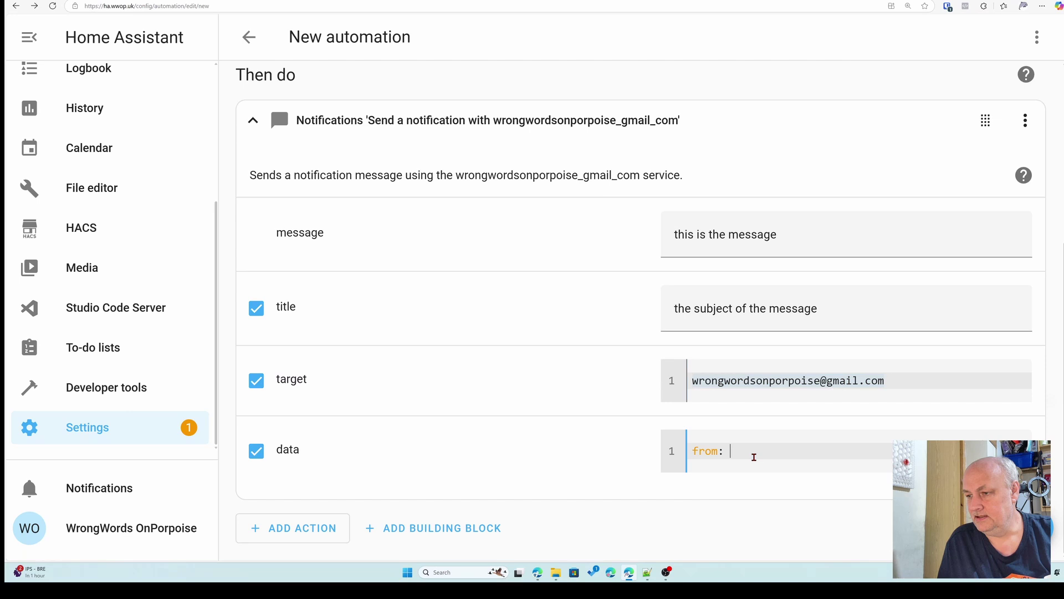
pyautogui.hotkey('ctrl', 'v')
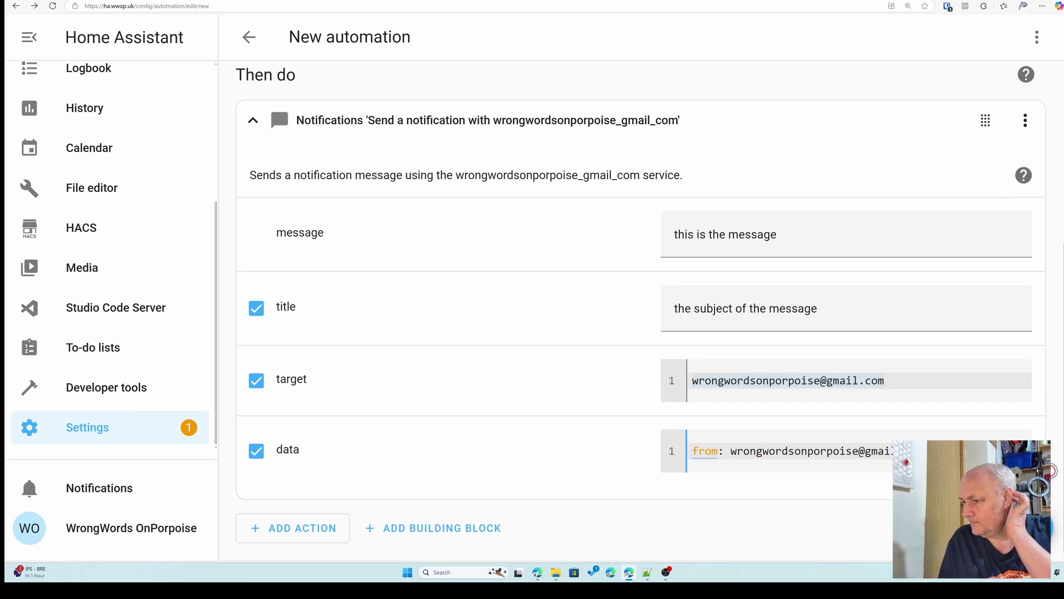
# - Save the automation as '1-mail' and run its actions once as a test
pyautogui.hotkey('ctrl', 's')
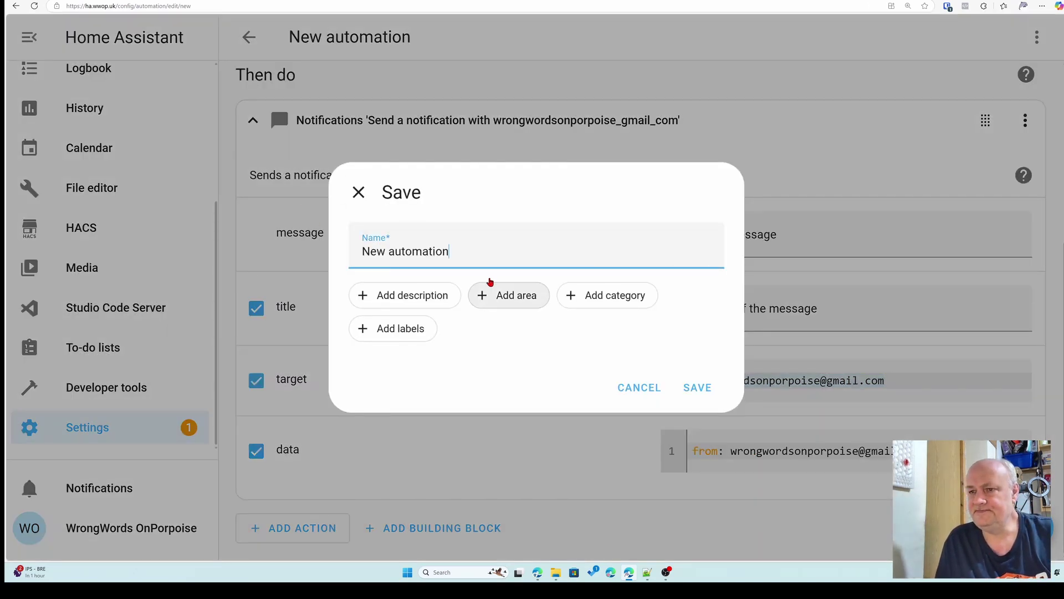
pyautogui.moveTo(459, 250); pyautogui.dragTo(358, 242)
pyautogui.write('mail')
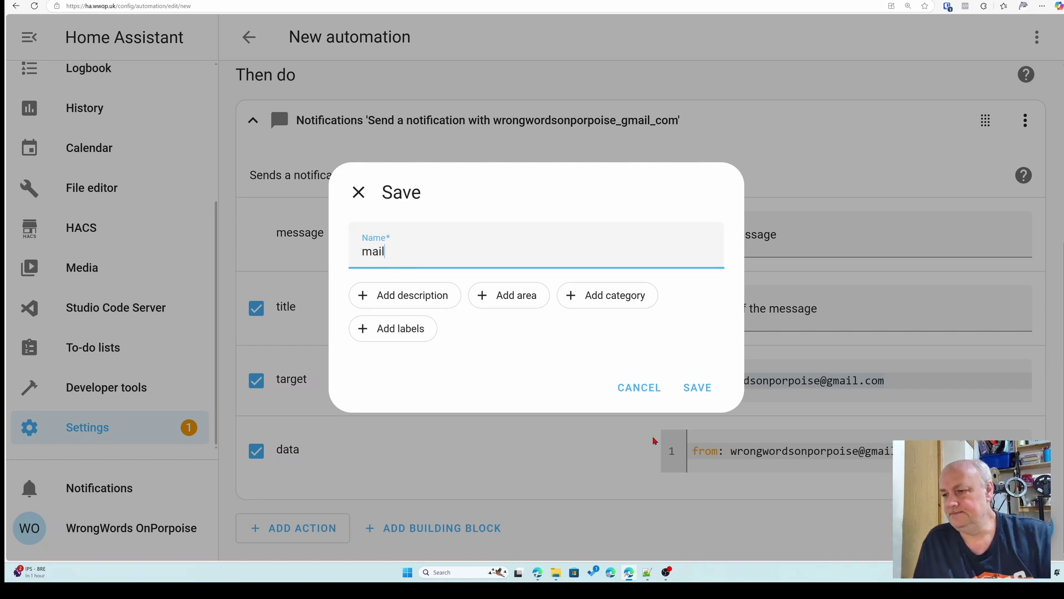
pyautogui.click(363, 252)
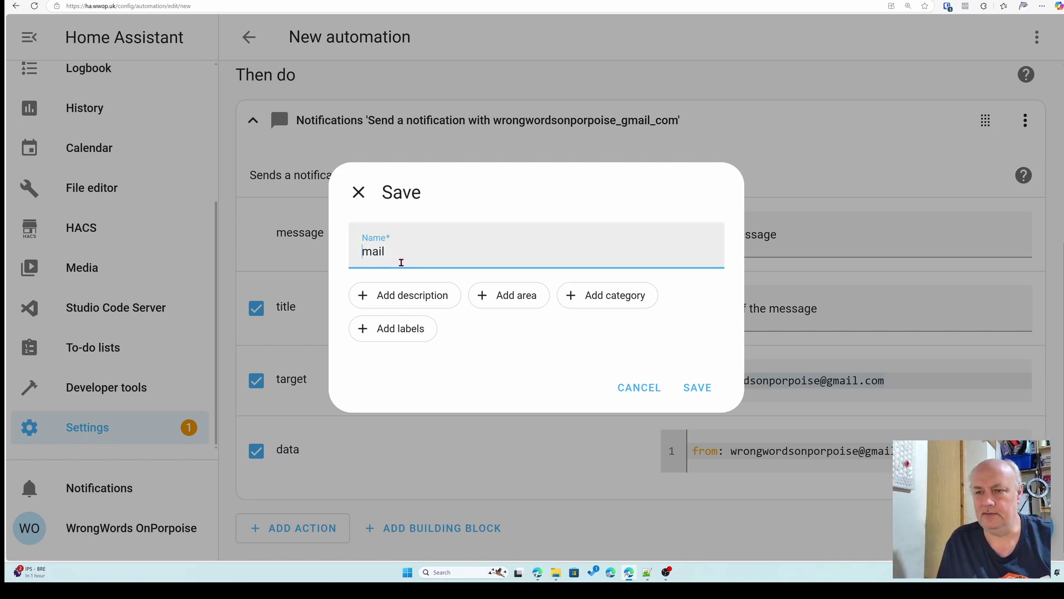
pyautogui.write('1-')
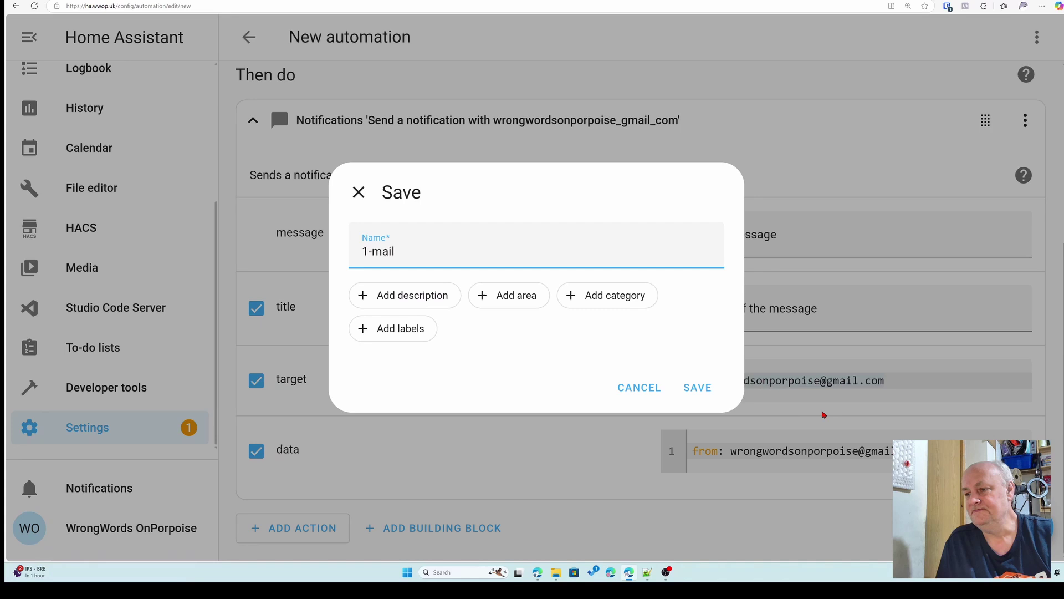
pyautogui.click(695, 388)
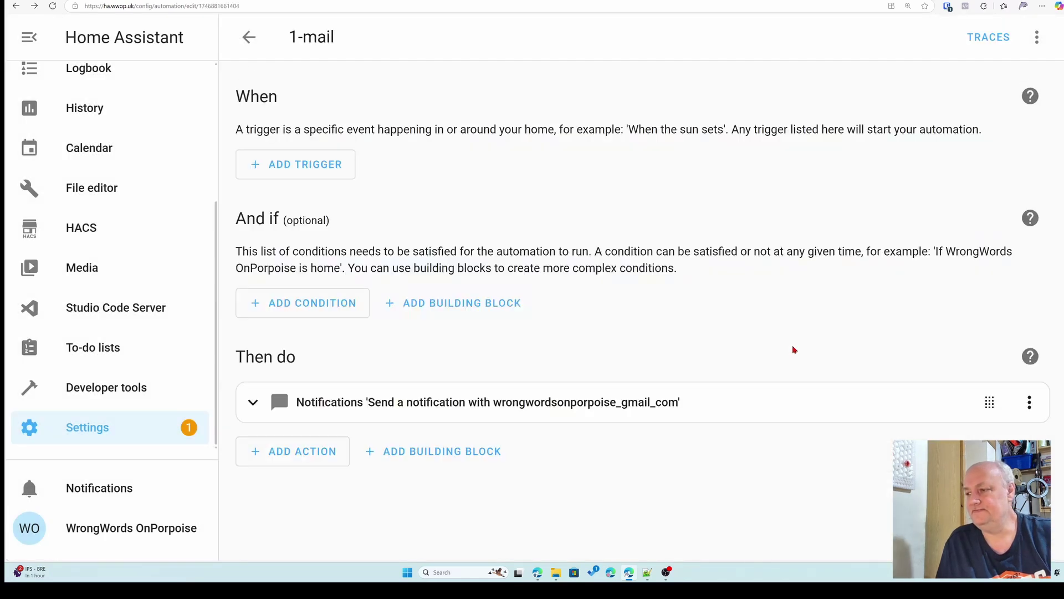
pyautogui.click(1036, 39)
pyautogui.click(992, 205)
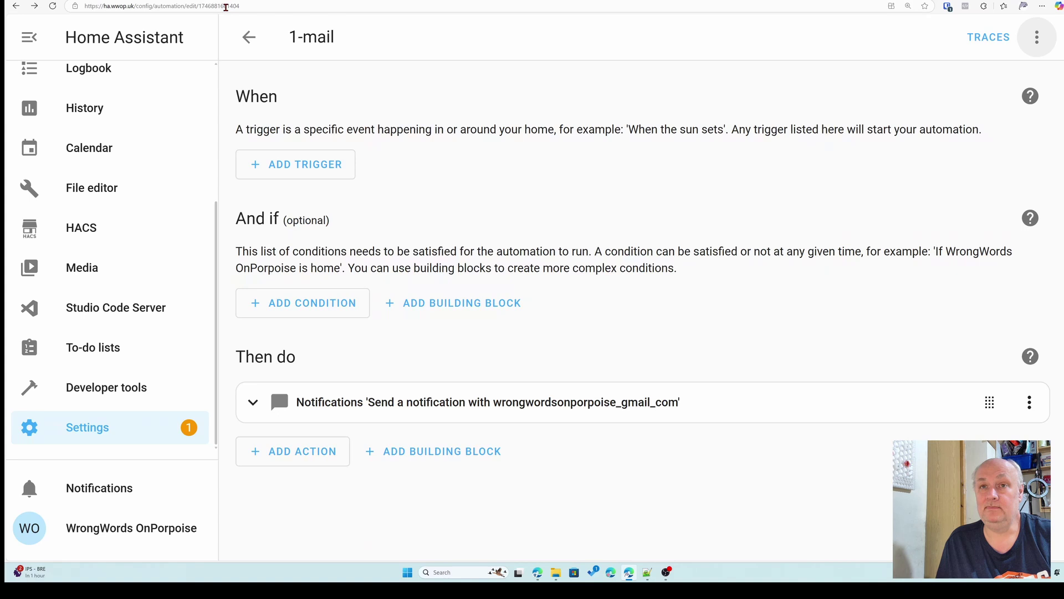
pyautogui.hotkey('ctrl', 'Tab')
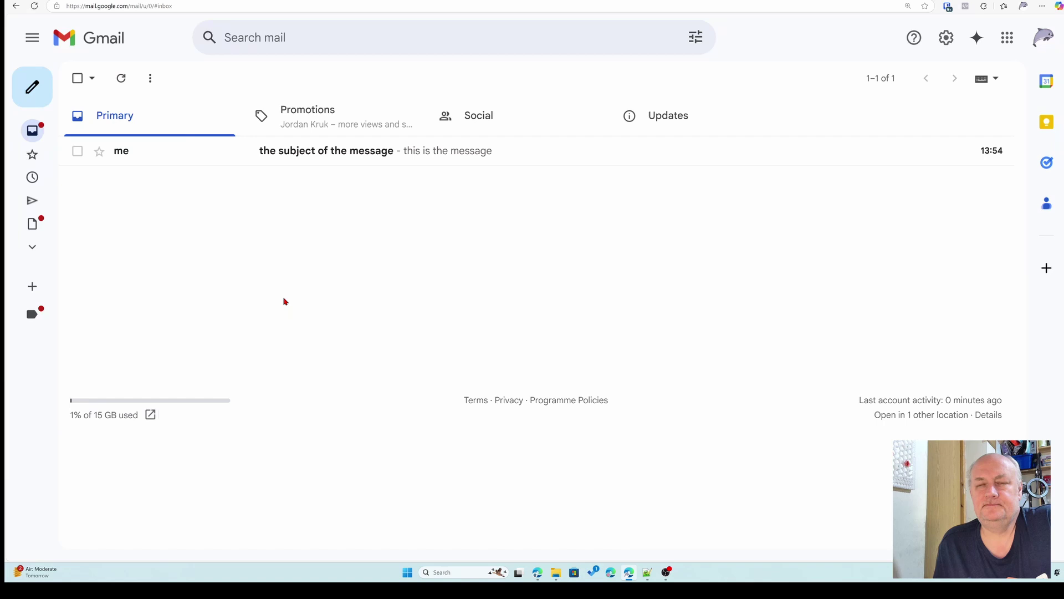
pyautogui.click(134, 163)
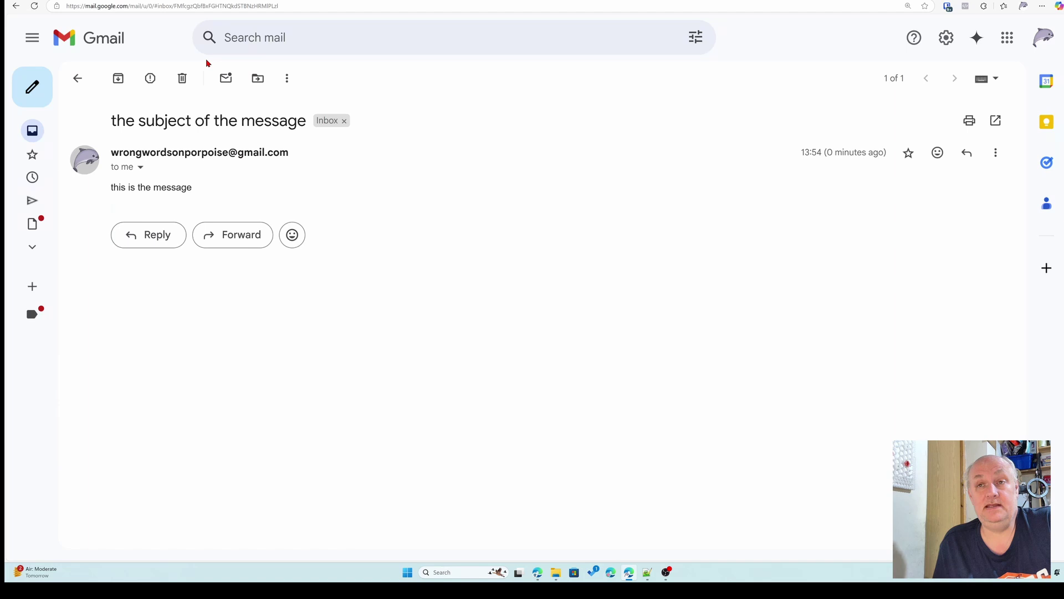
pyautogui.hotkey('ctrl', 'Tab')
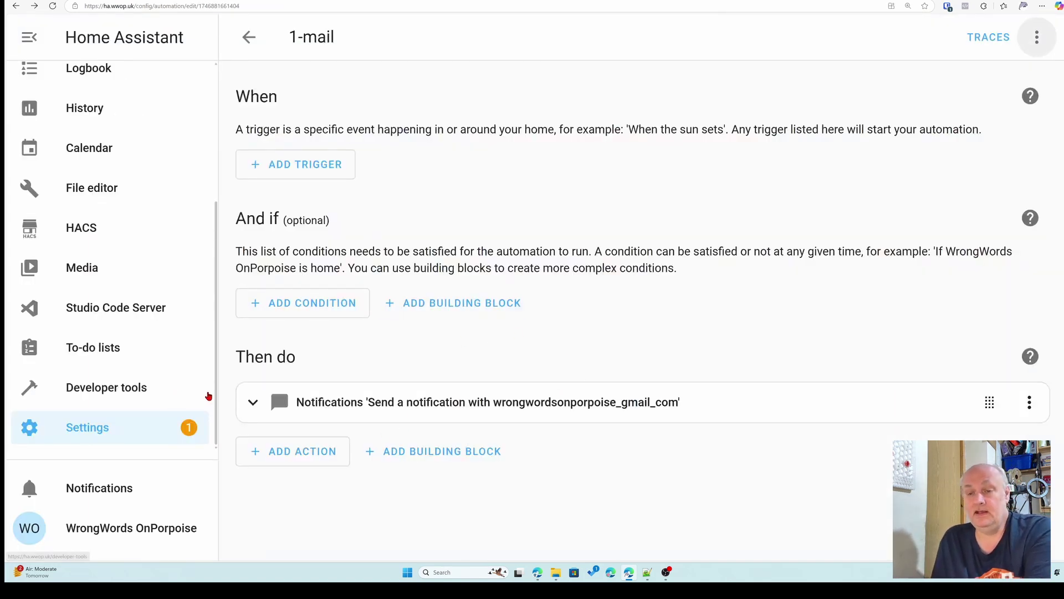
# - Expand the 1-mail notification action and switch it to Edit in YAML
pyautogui.click(370, 410)
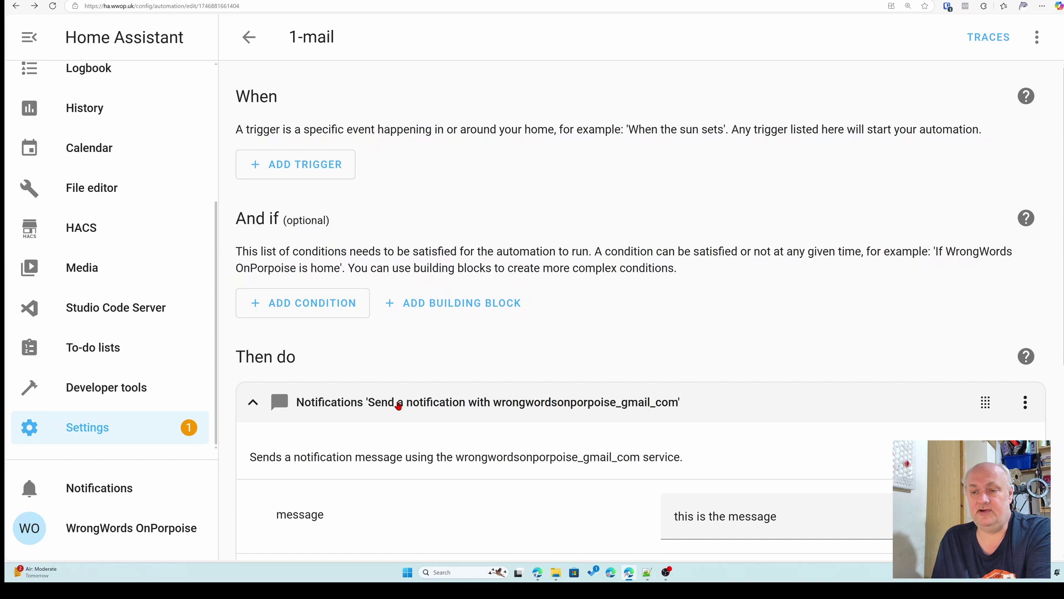
pyautogui.scroll(-1, 454, 388)
pyautogui.scroll(1, 466, 380)
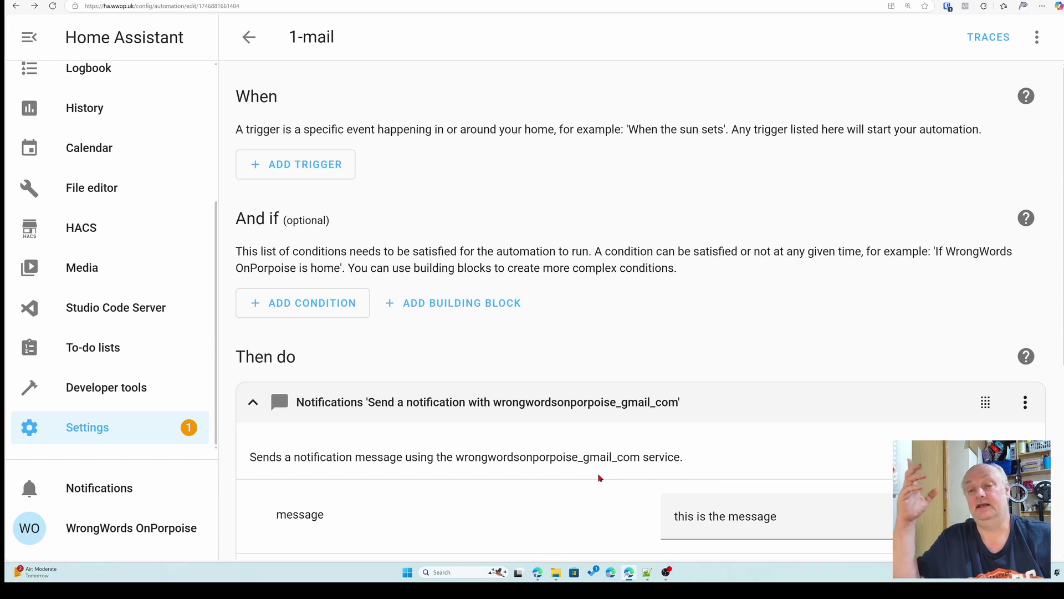
pyautogui.scroll(-3, 706, 409)
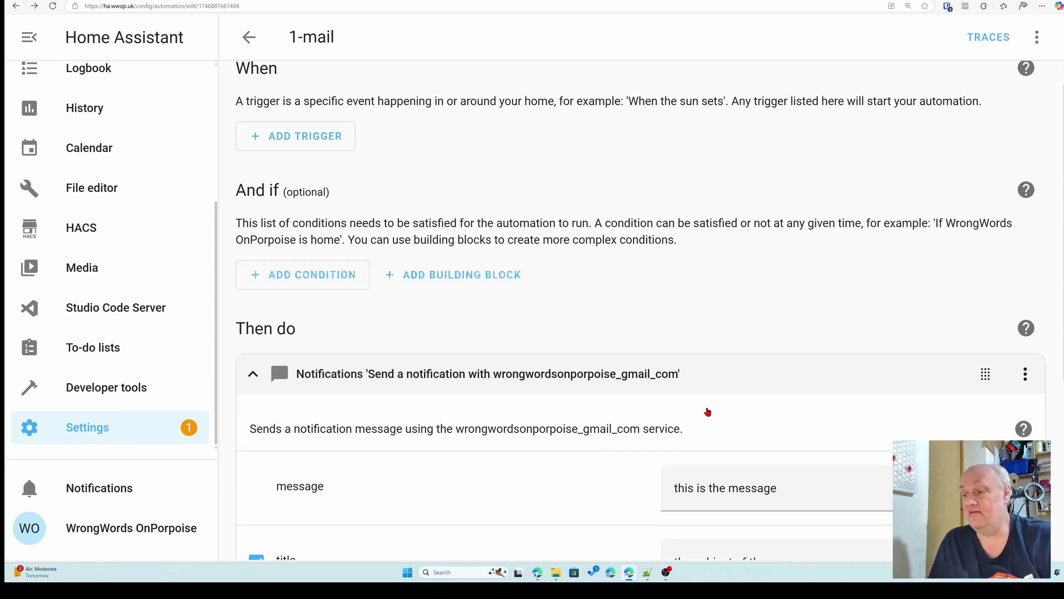
pyautogui.scroll(-1, 900, 374)
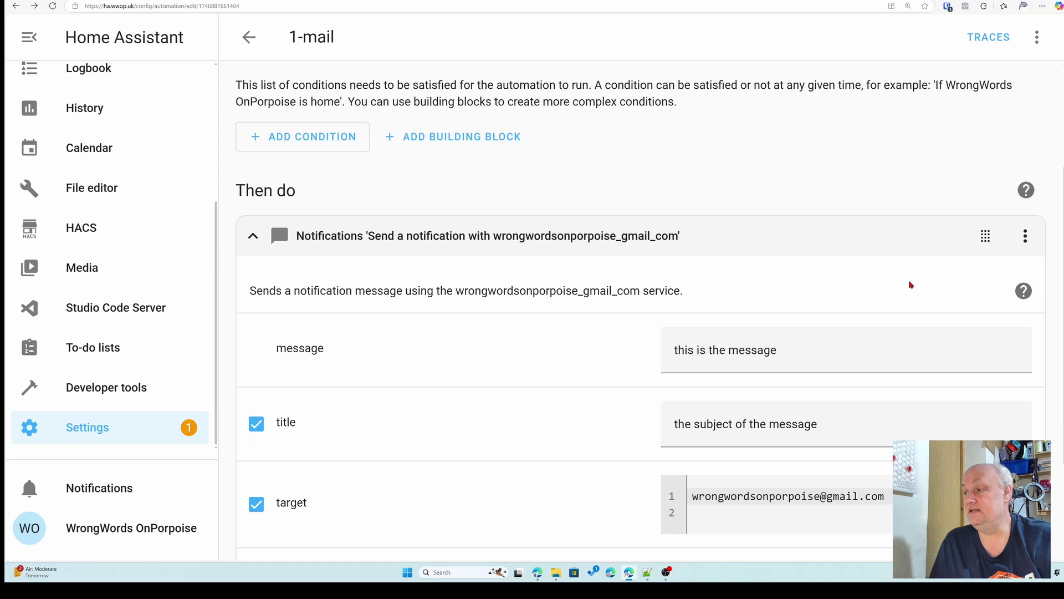
pyautogui.click(1025, 238)
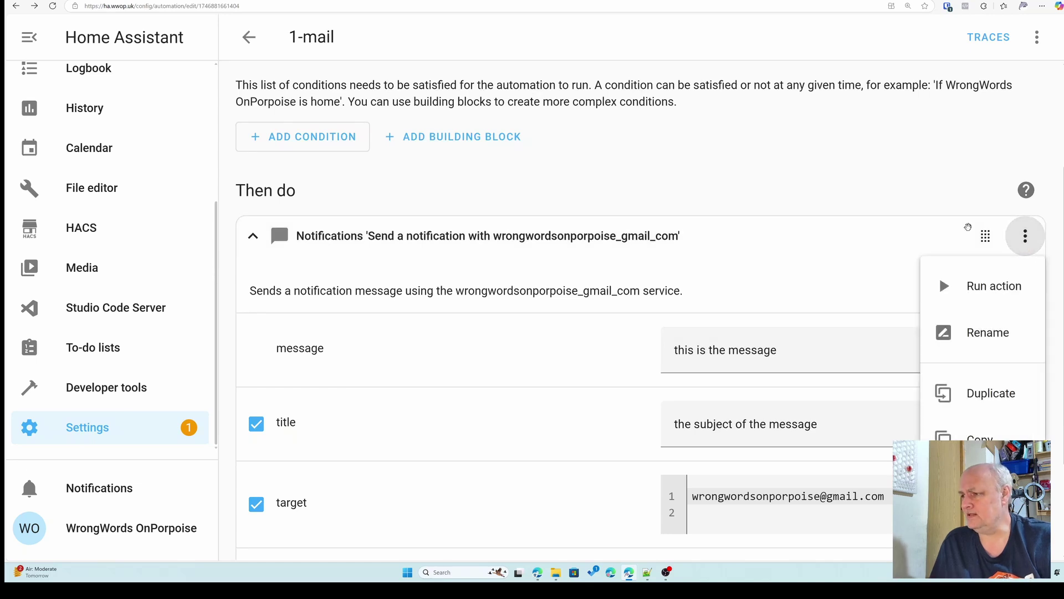
pyautogui.scroll(-4, 981, 417)
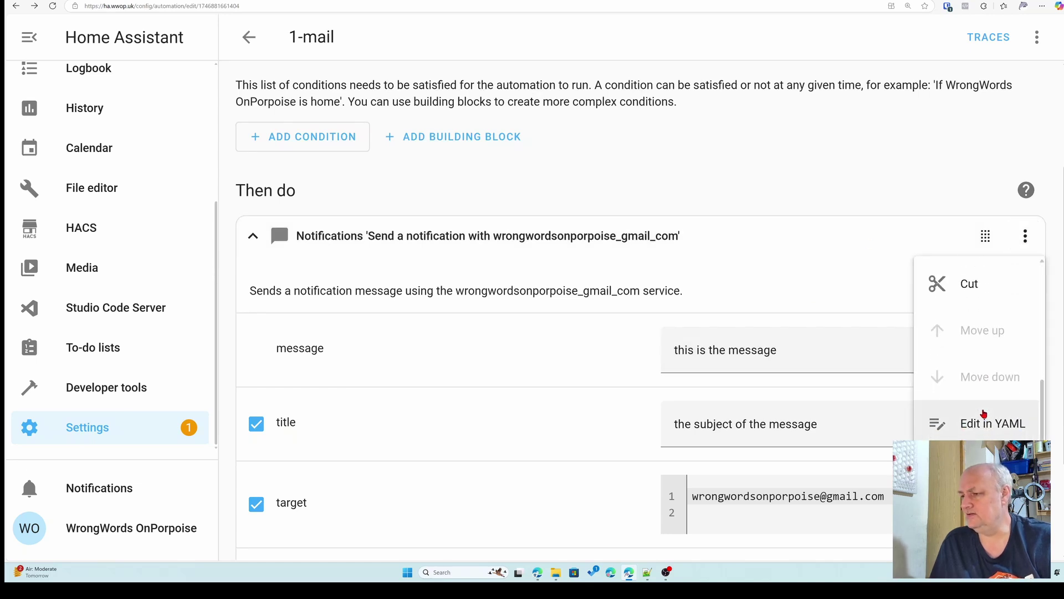
pyautogui.click(983, 424)
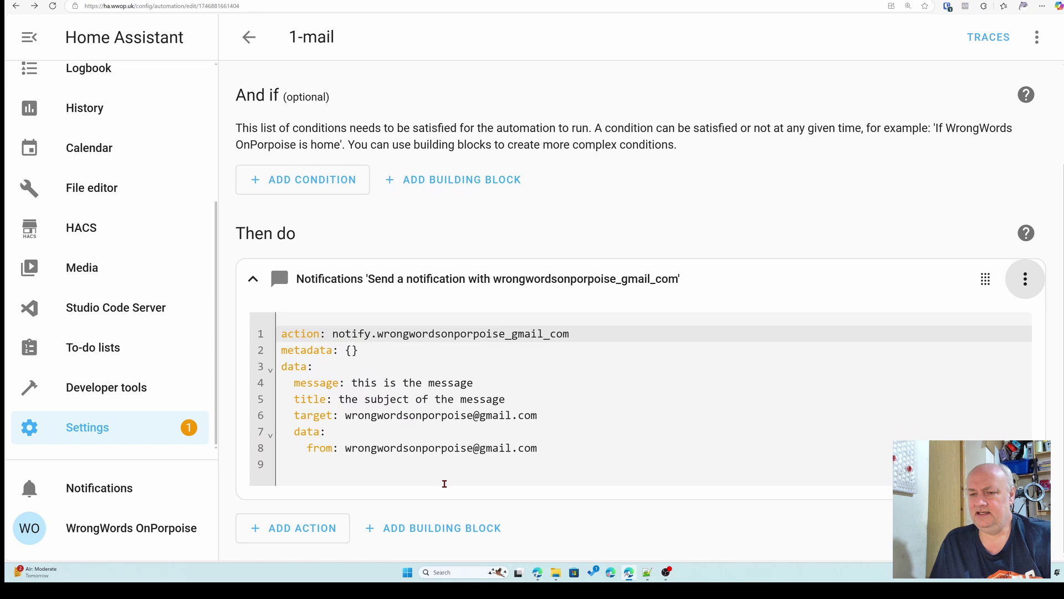
# - Copy the action's YAML and return to the Automations list
pyautogui.moveTo(541, 448); pyautogui.dragTo(310, 336)
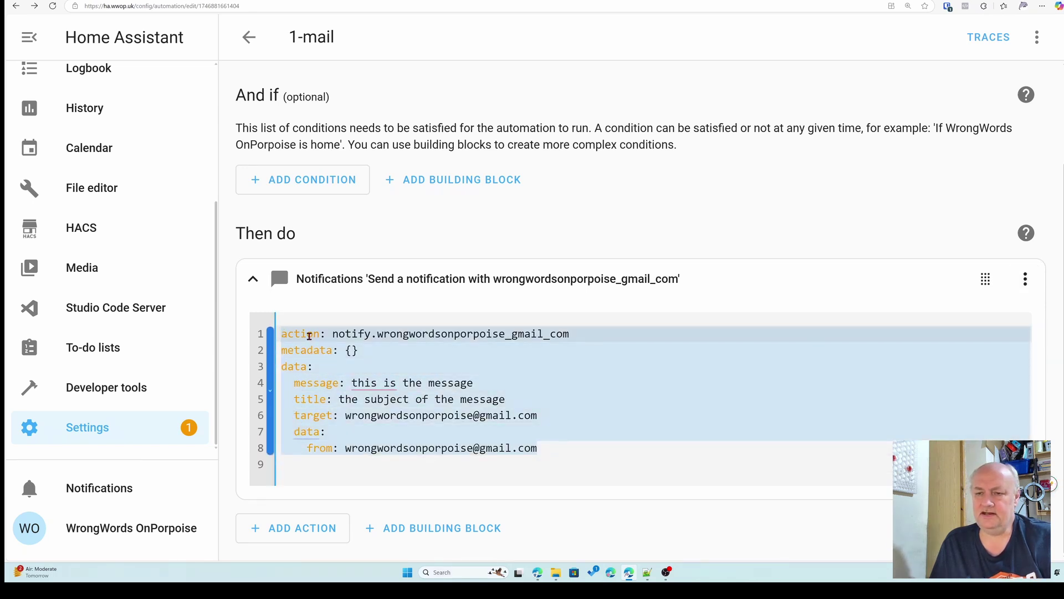
pyautogui.rightClick(309, 336)
pyautogui.click(345, 386)
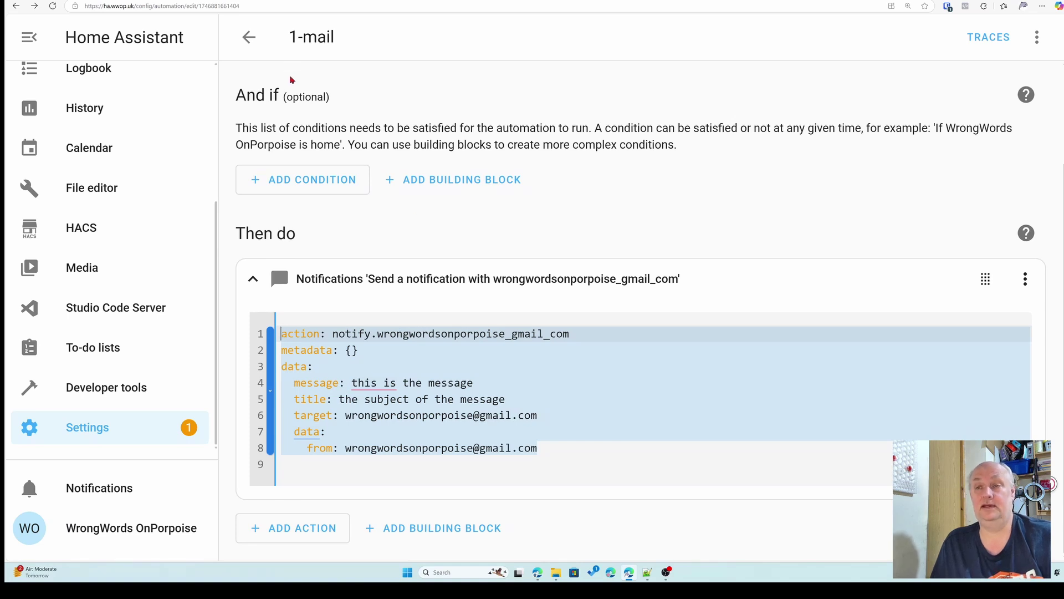
pyautogui.click(249, 37)
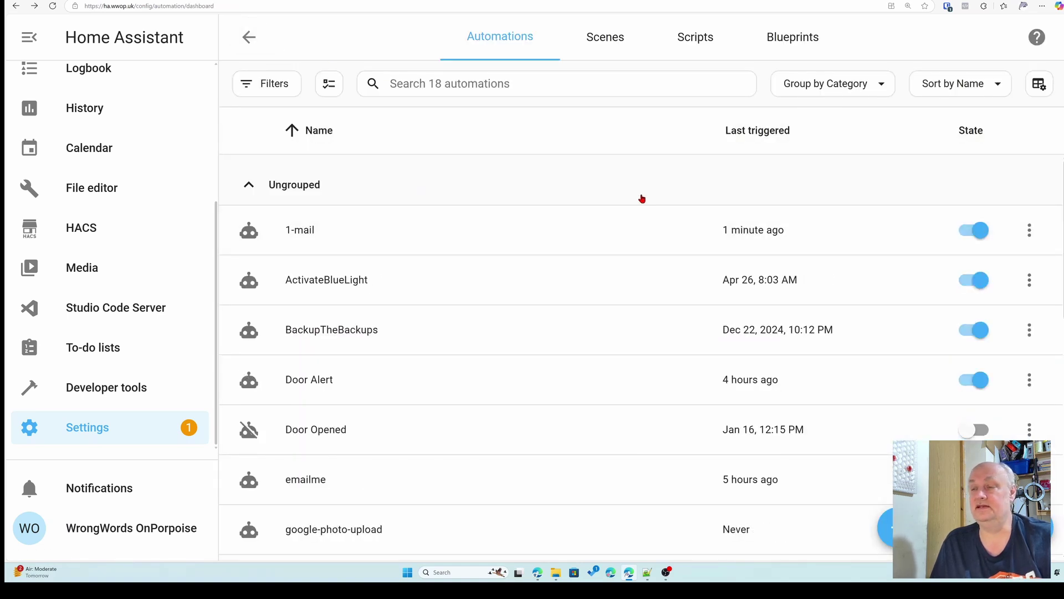
# - Create a new blank script from the Scripts list
pyautogui.click(685, 45)
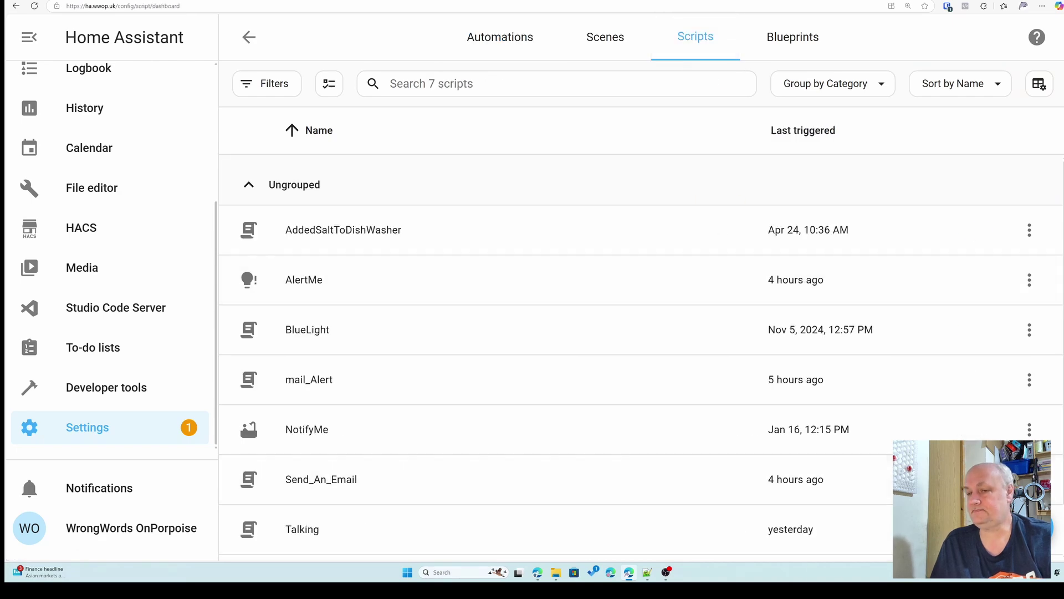
pyautogui.click(997, 543)
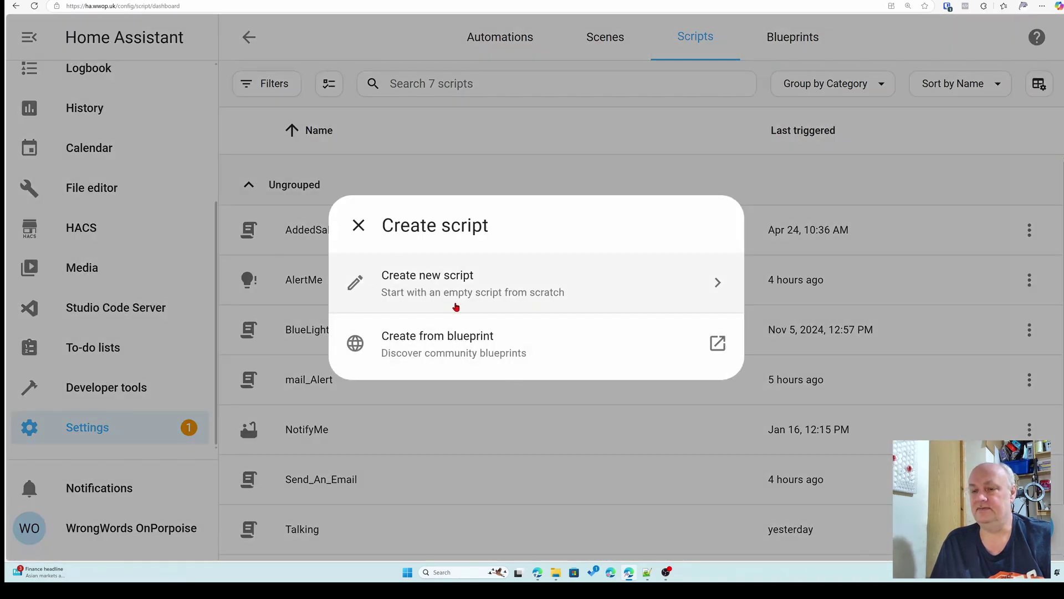
pyautogui.click(487, 289)
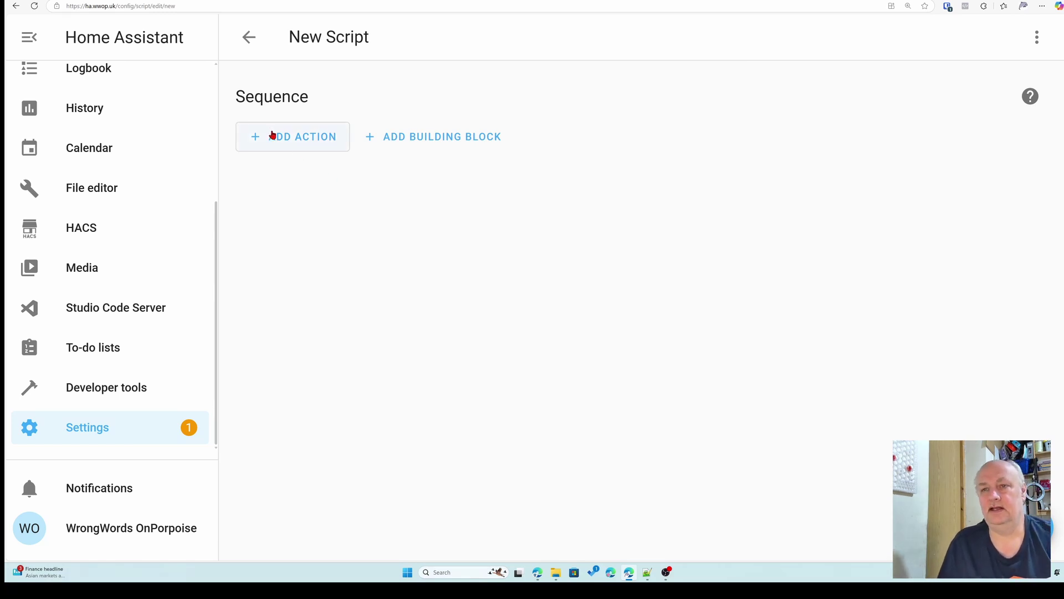
# - Add the Gmail notify action, found by searching 'notify', to the script's sequence
pyautogui.click(291, 147)
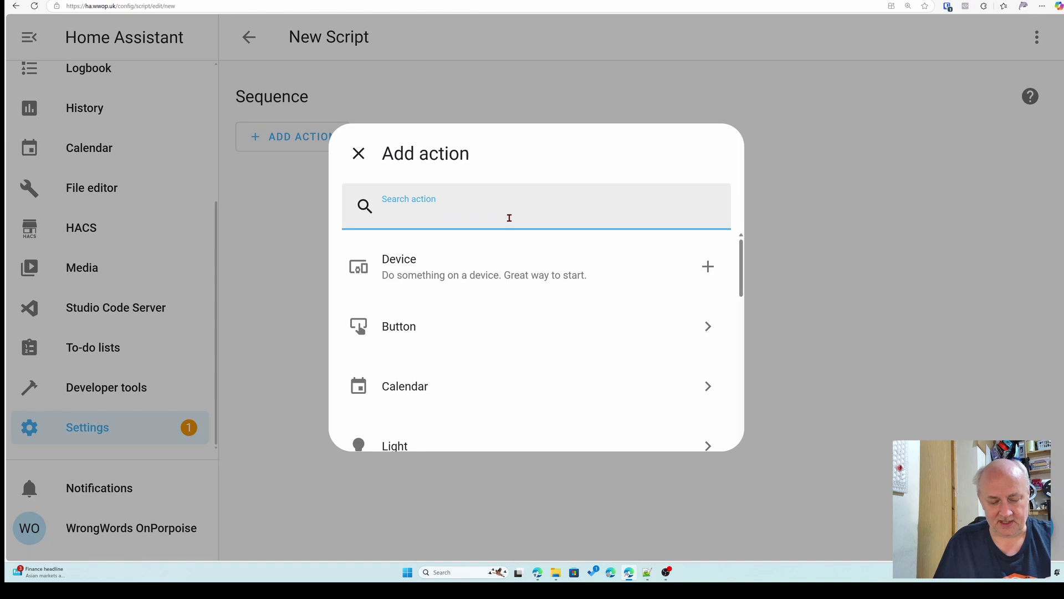
pyautogui.write('not')
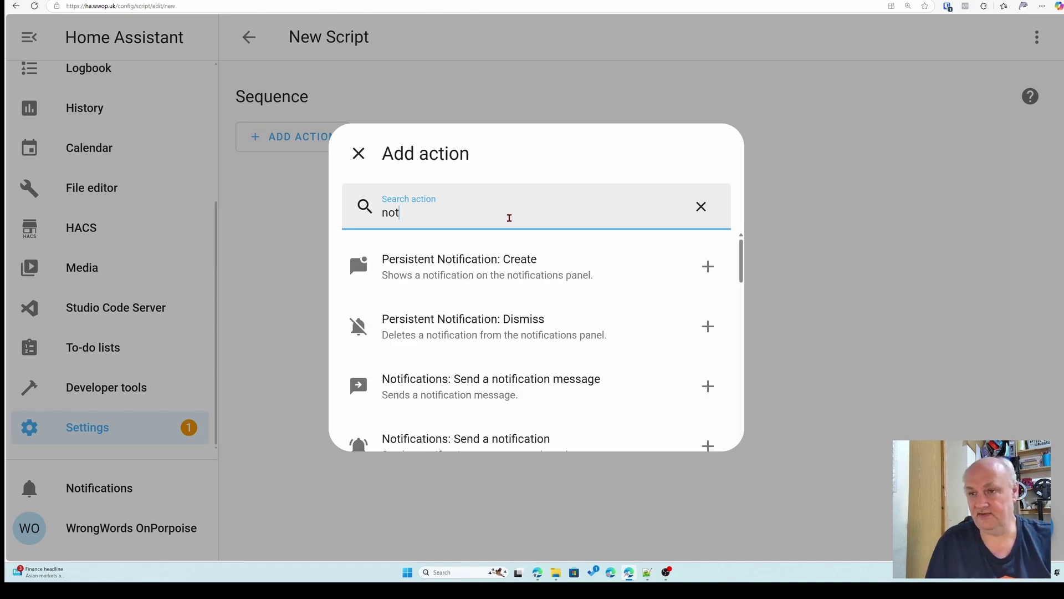
pyautogui.write('ify')
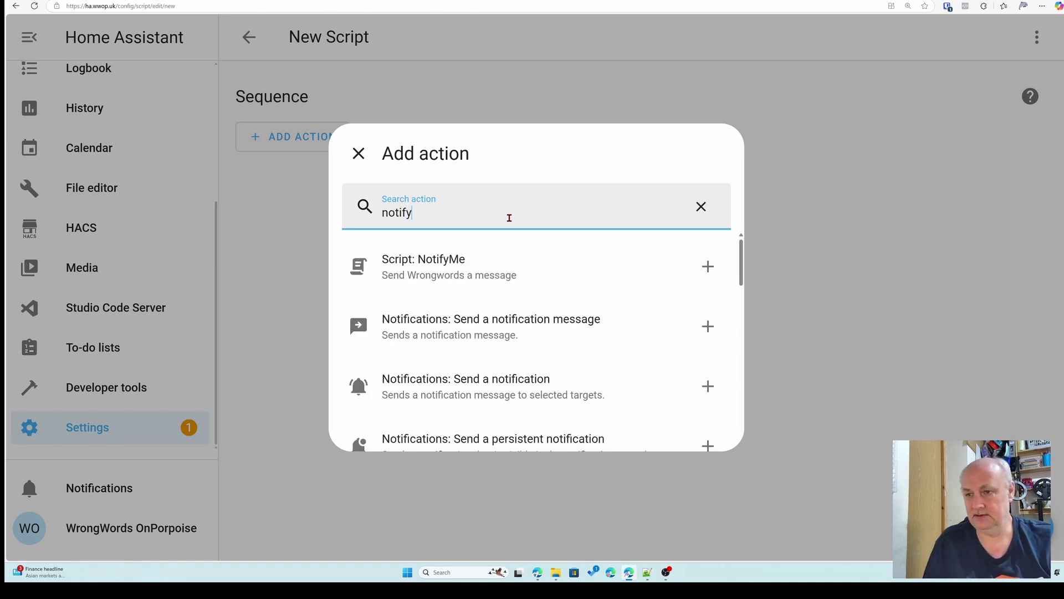
pyautogui.scroll(-3, 546, 243)
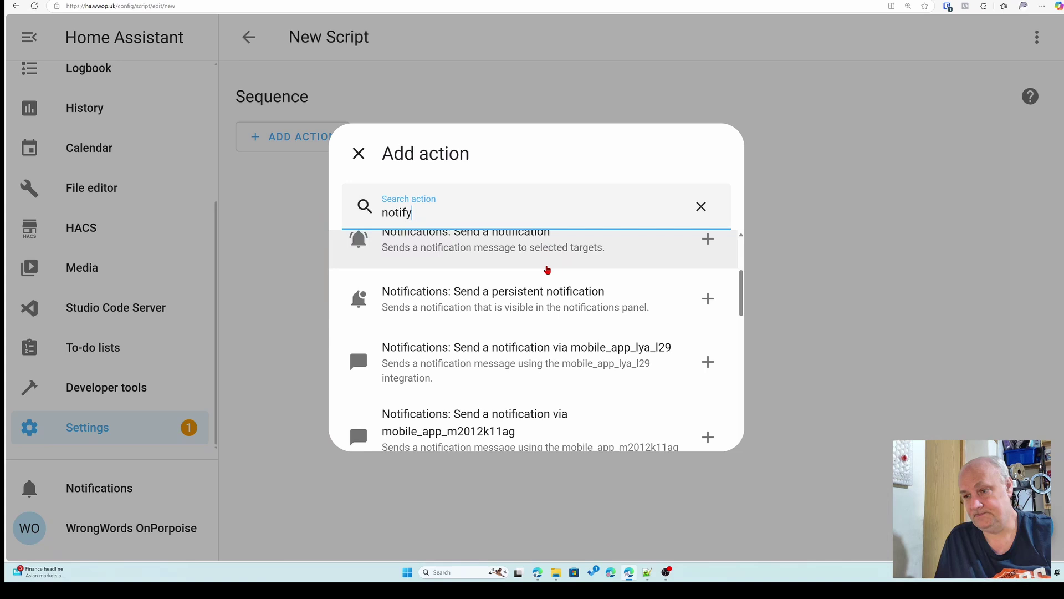
pyautogui.scroll(-2, 528, 395)
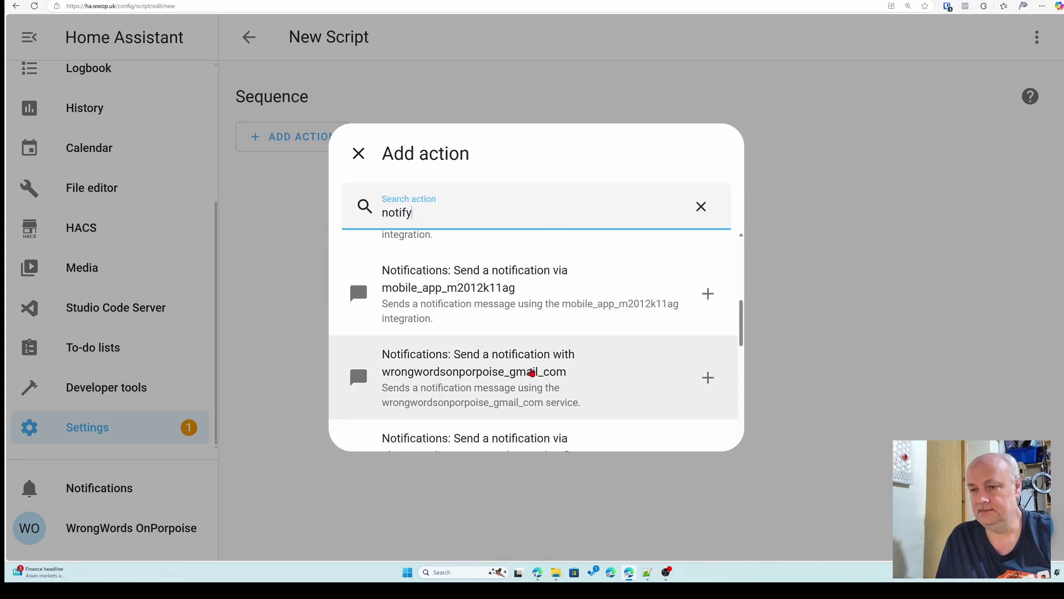
pyautogui.click(526, 373)
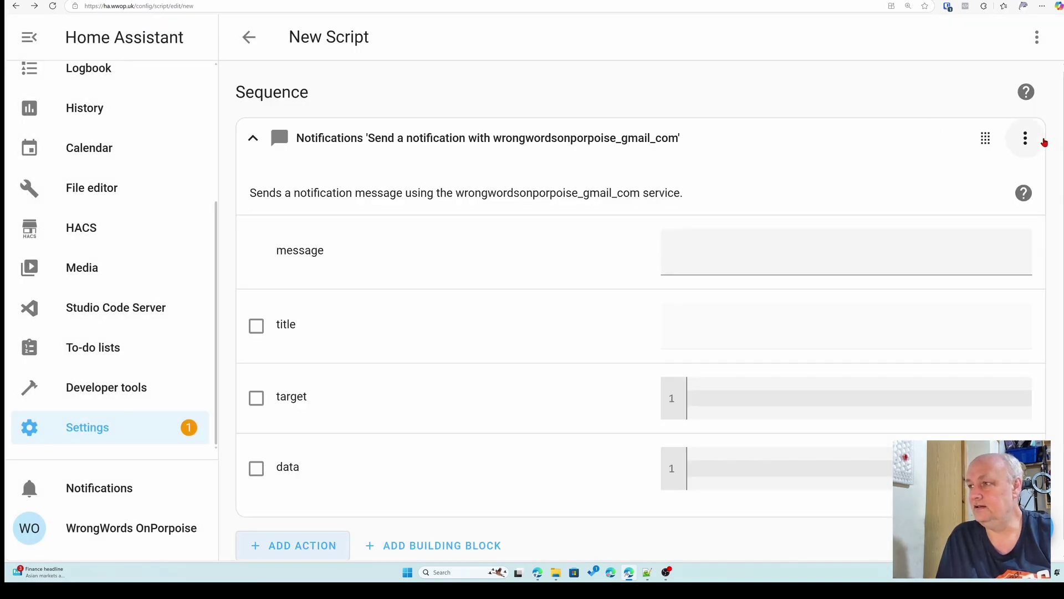
# - Replace the new action's YAML with the copied notification YAML
pyautogui.click(1025, 140)
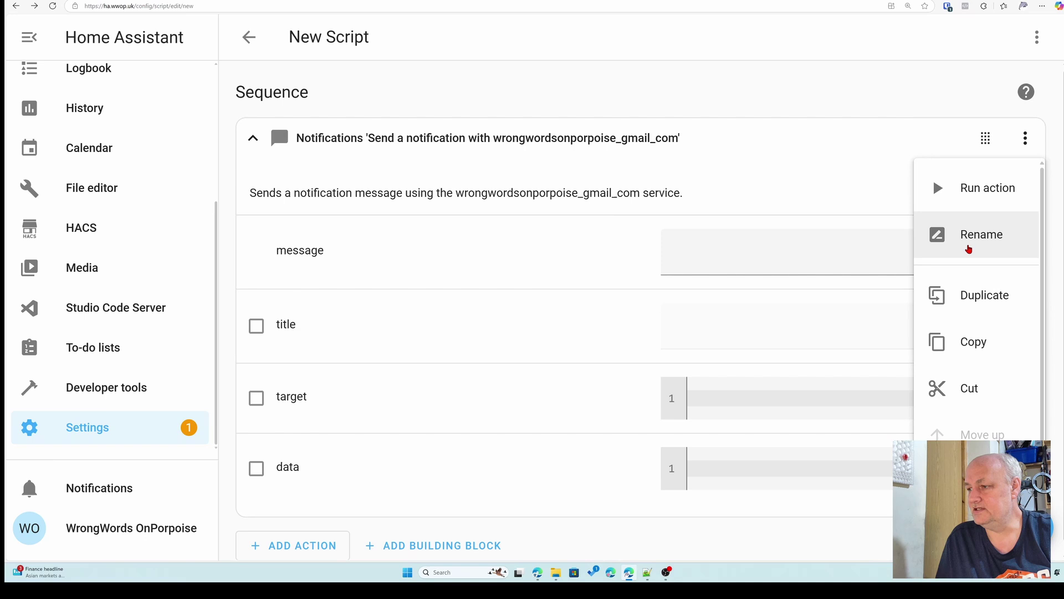
pyautogui.click(978, 526)
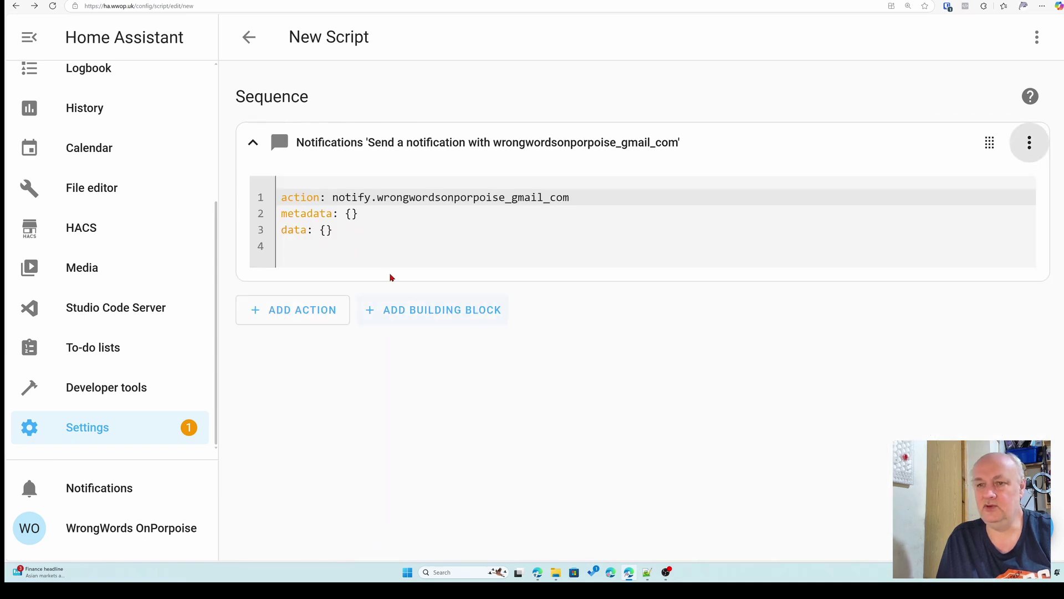
pyautogui.click(351, 230)
pyautogui.click(301, 230)
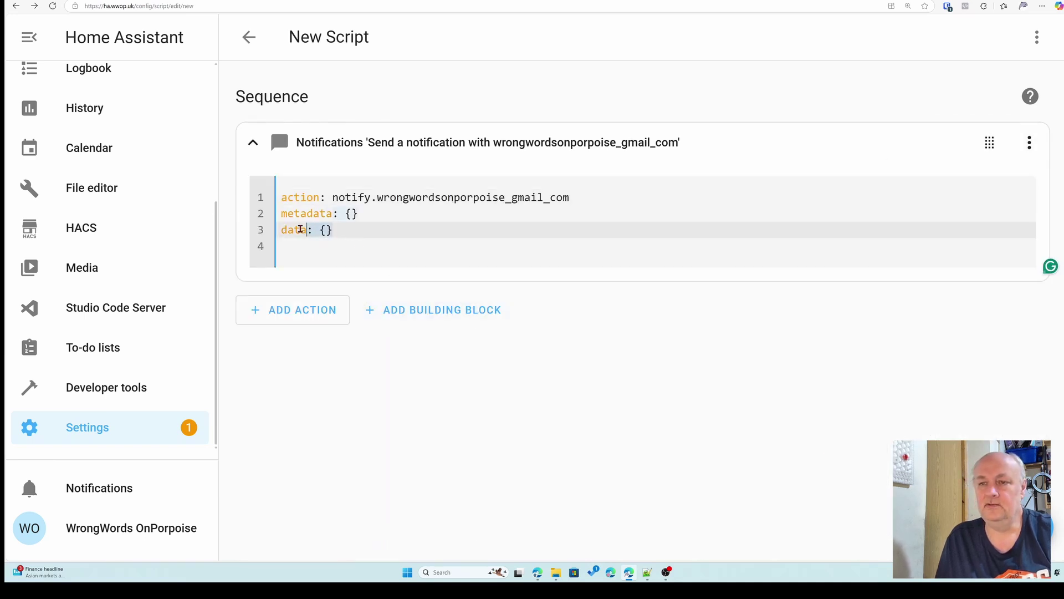
pyautogui.moveTo(301, 229); pyautogui.dragTo(281, 199)
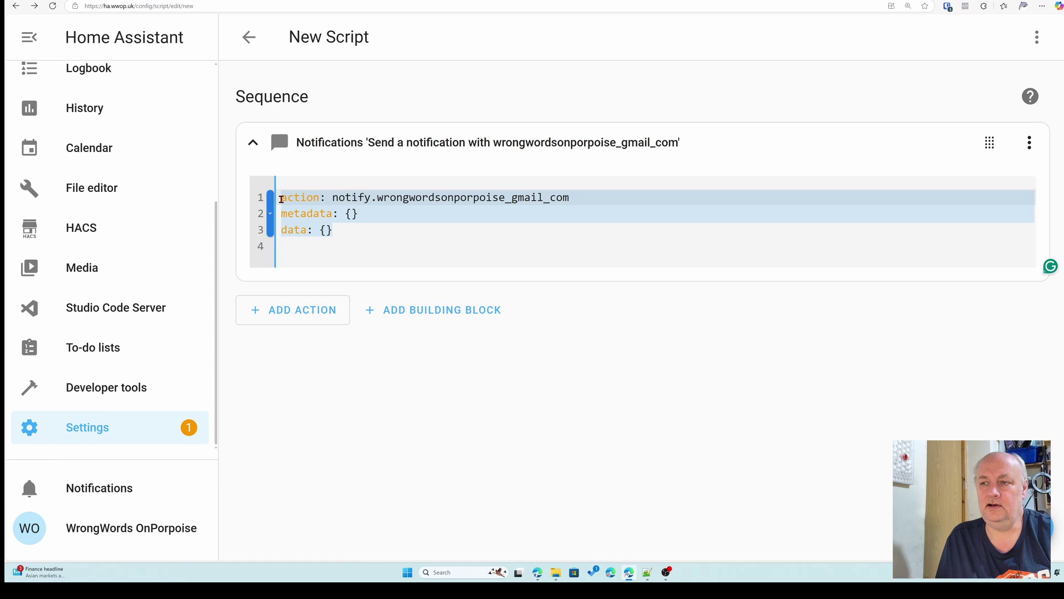
pyautogui.hotkey('ctrl', 'v')
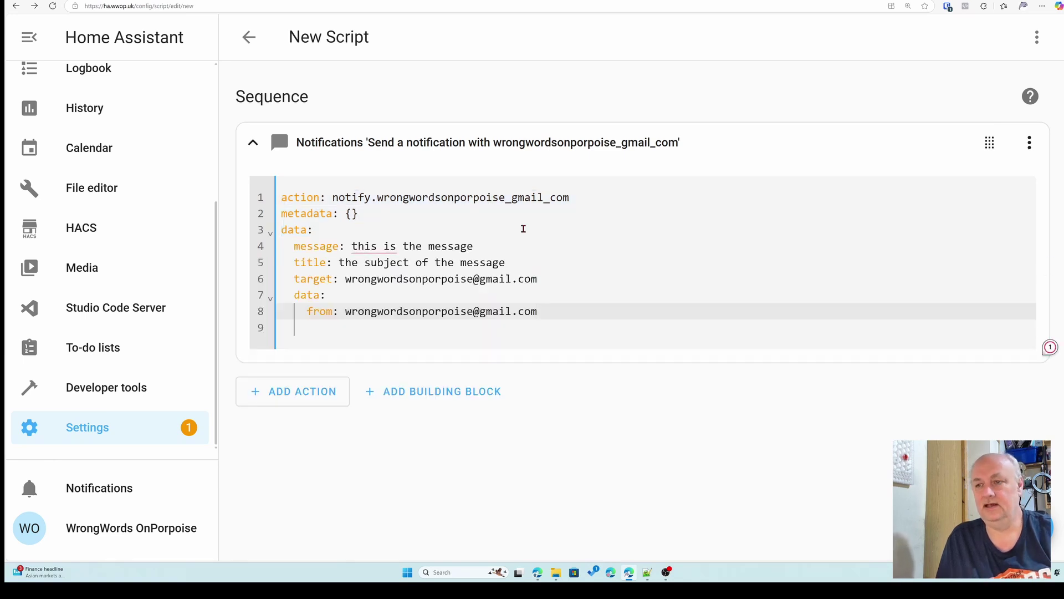
# - Delete the metadata line and its leftover empty line from the pasted YAML
pyautogui.moveTo(376, 218); pyautogui.dragTo(283, 213)
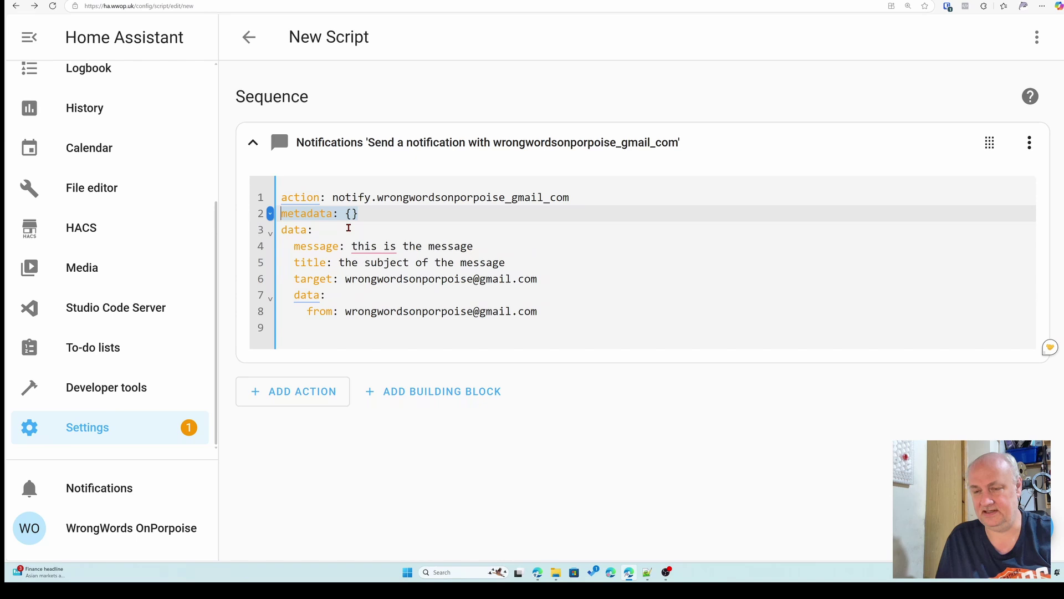
pyautogui.press('BackSpace')
pyautogui.press('Delete')
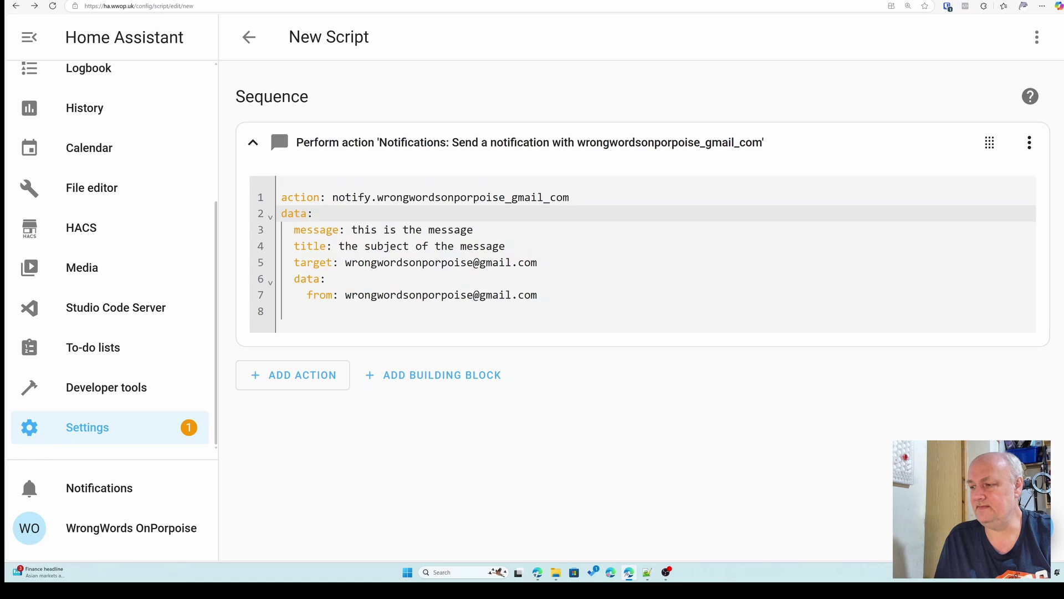
pyautogui.click(1008, 546)
# - Name the script '1-mail-me' in the Save dialog and save it
pyautogui.moveTo(420, 253); pyautogui.dragTo(362, 258)
pyautogui.write('m')
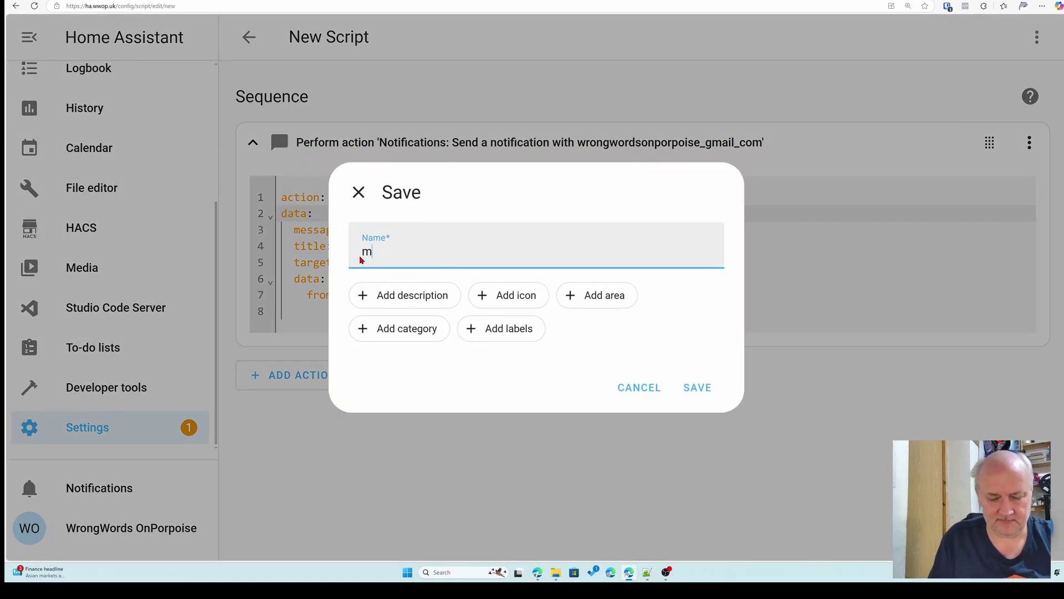
pyautogui.write('ail-')
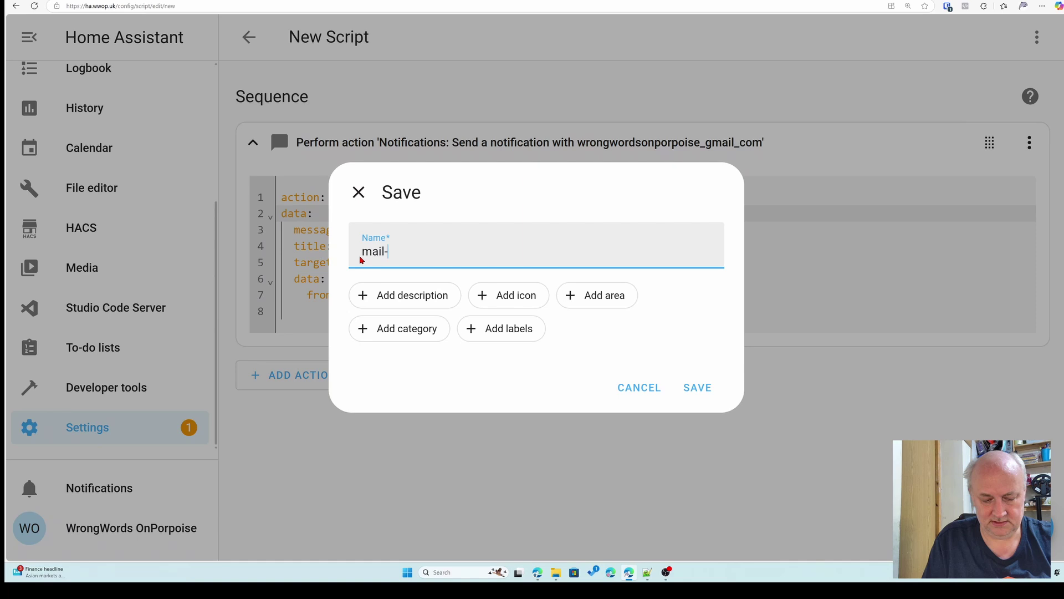
pyautogui.write('me')
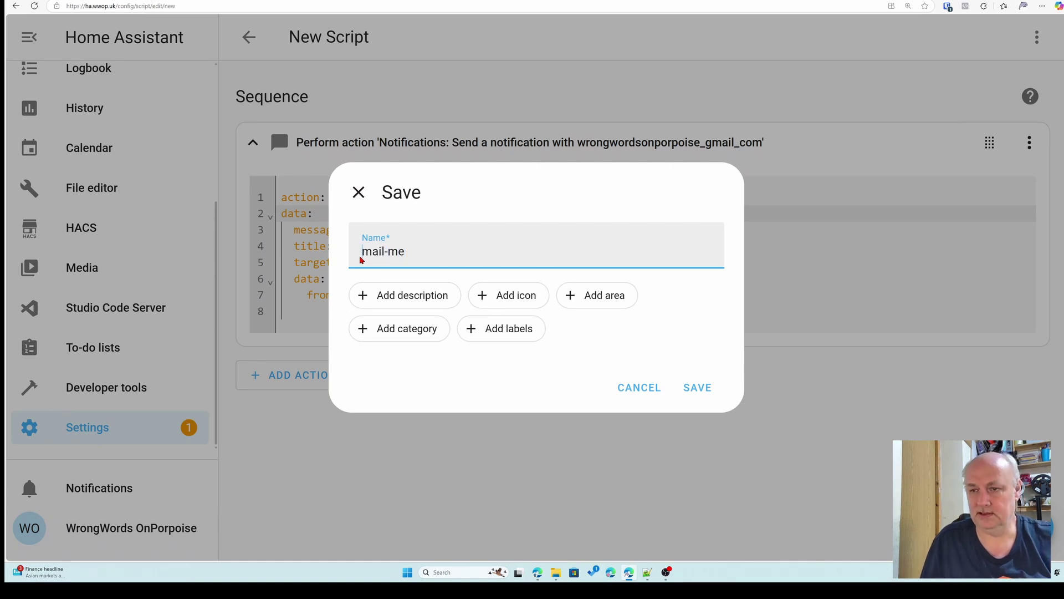
pyautogui.click(363, 254)
pyautogui.write('1-')
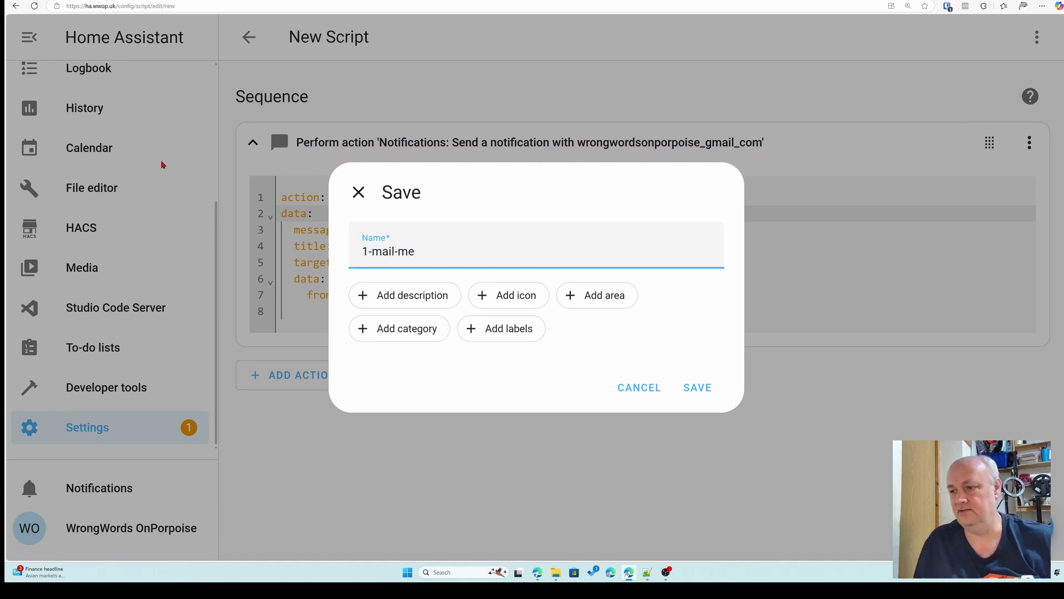
pyautogui.click(697, 391)
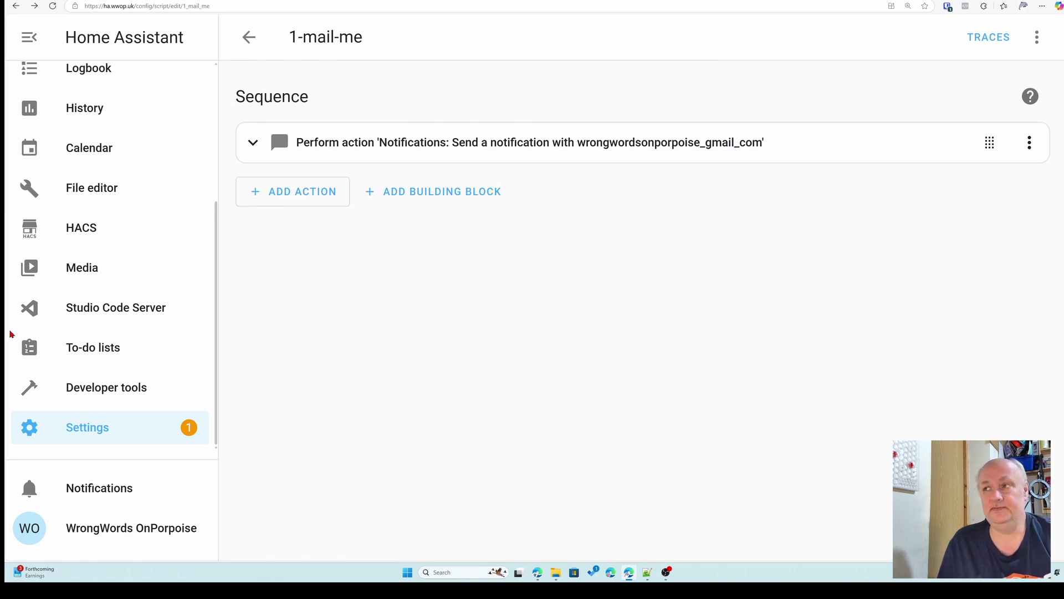
# - Add an input field named messagetext, described 'the message we want to send'
pyautogui.click(1036, 37)
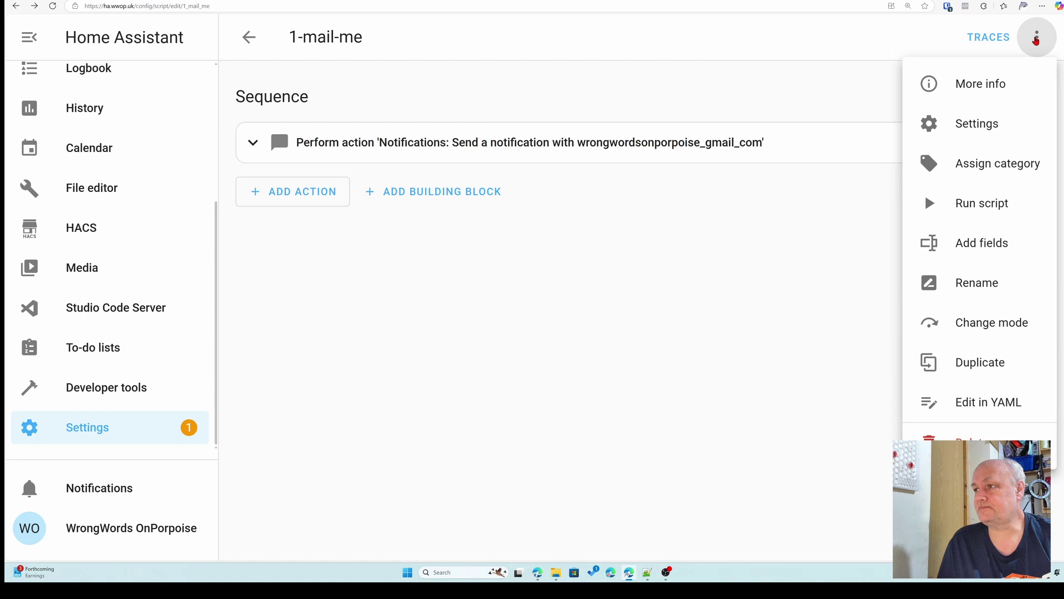
pyautogui.click(952, 244)
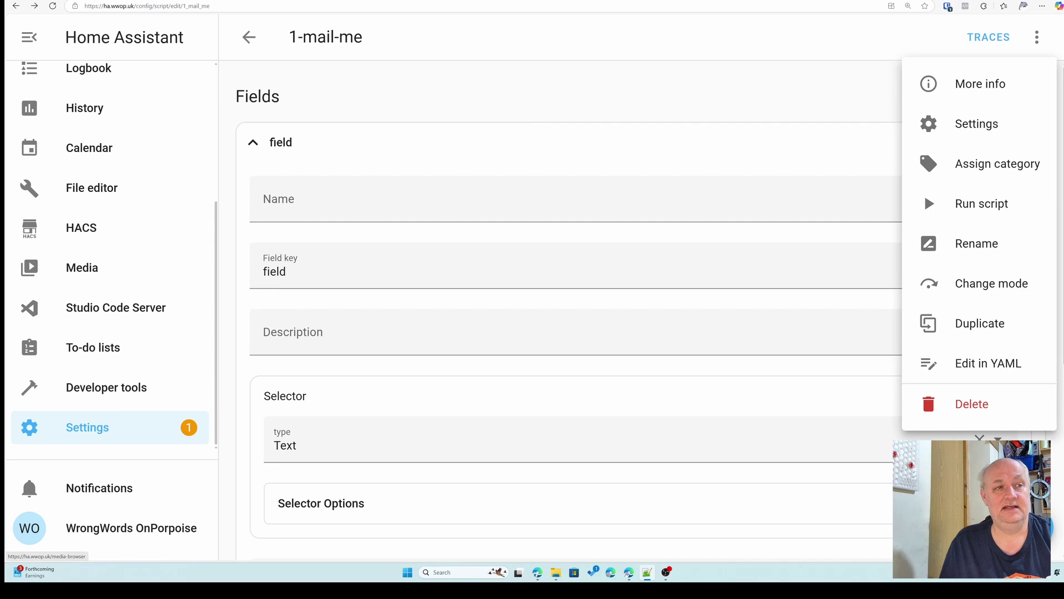
pyautogui.click(332, 208)
pyautogui.write('mess')
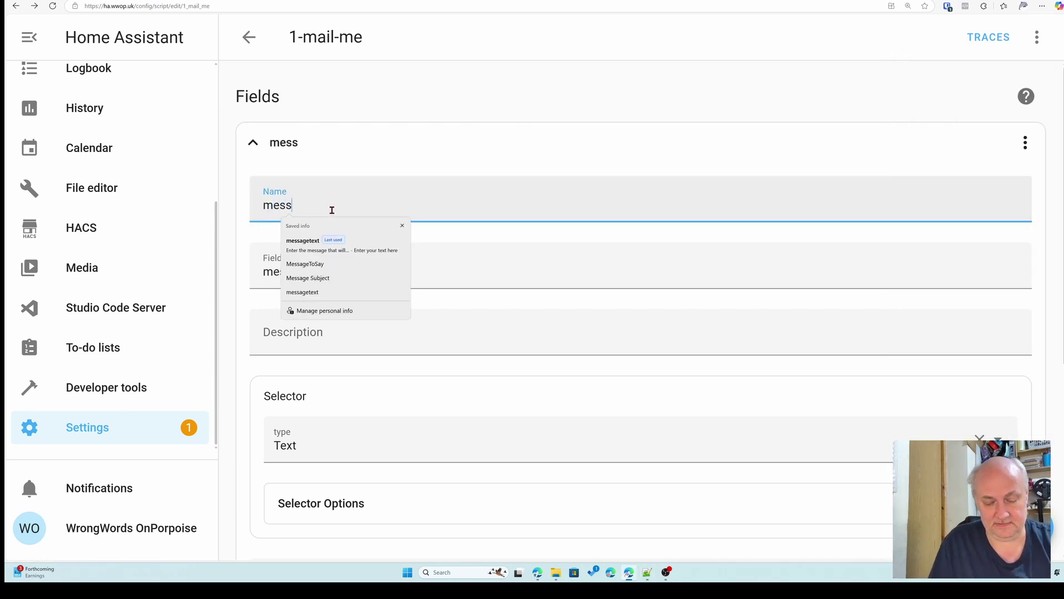
pyautogui.write('agetext')
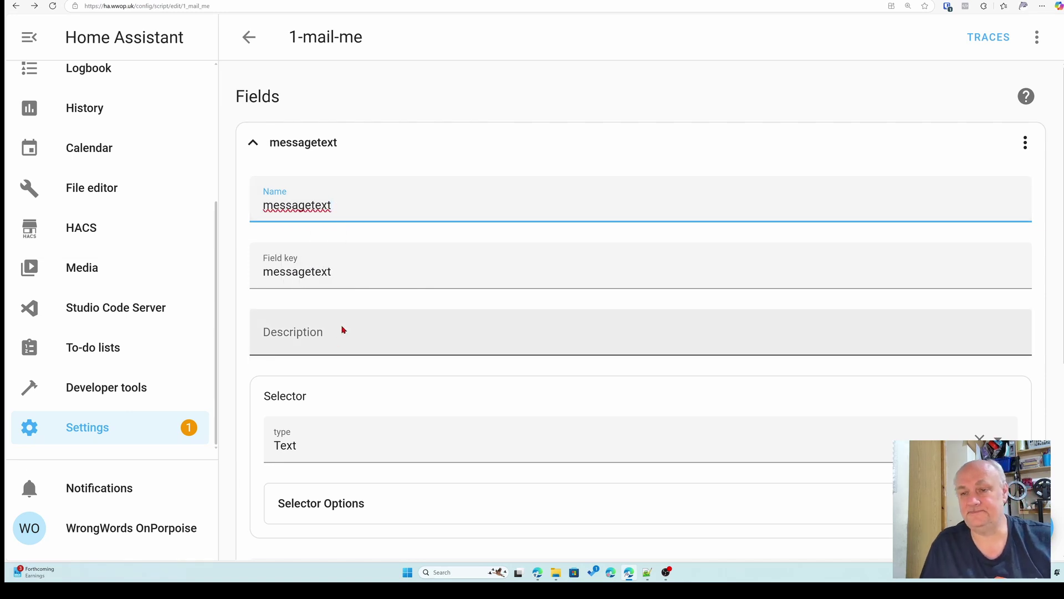
pyautogui.click(338, 340)
pyautogui.write('the')
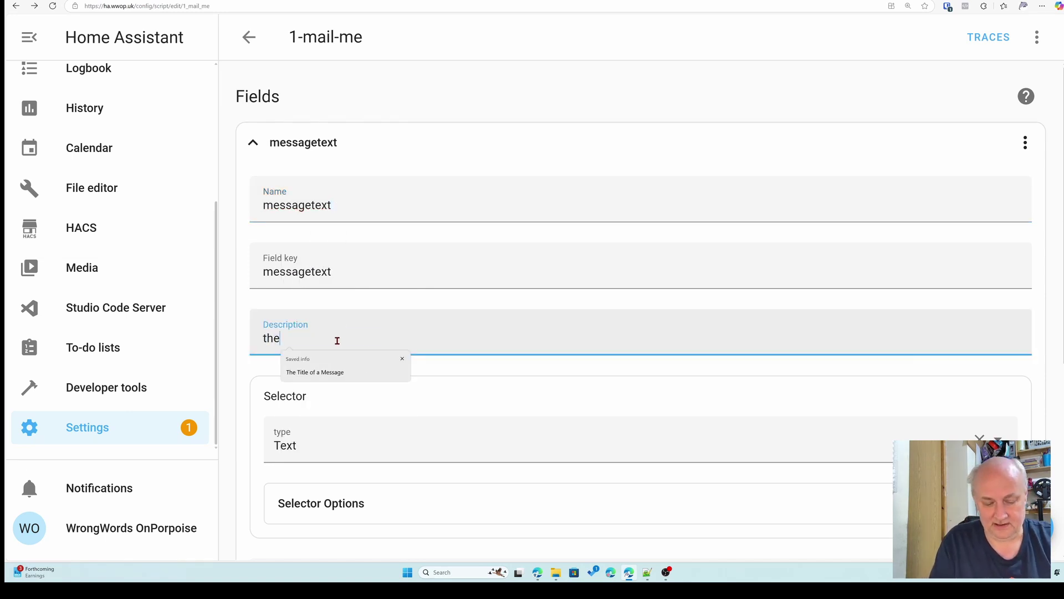
pyautogui.write(' message we')
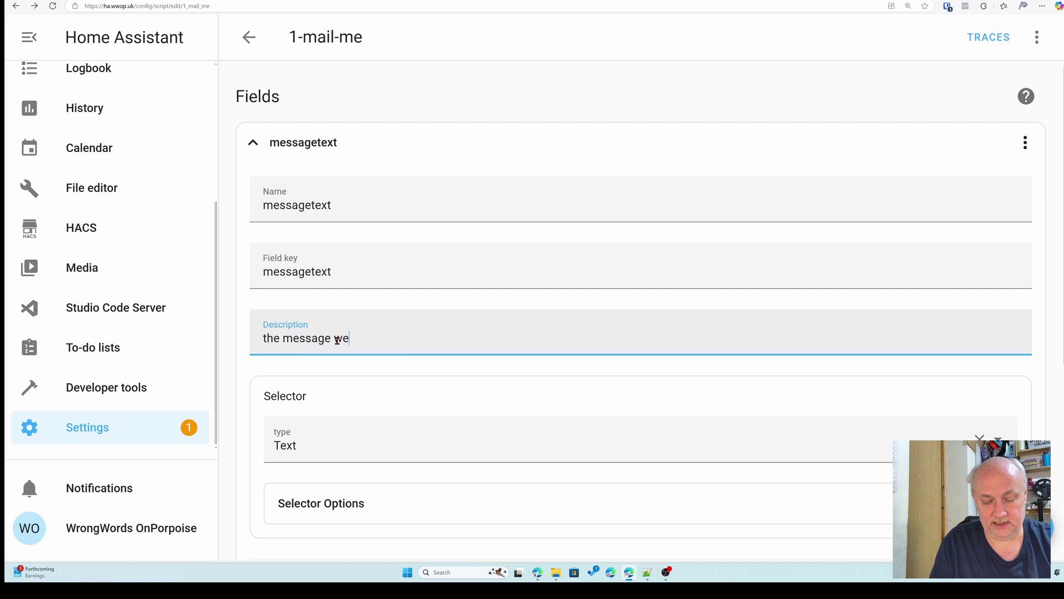
pyautogui.write(' want tio')
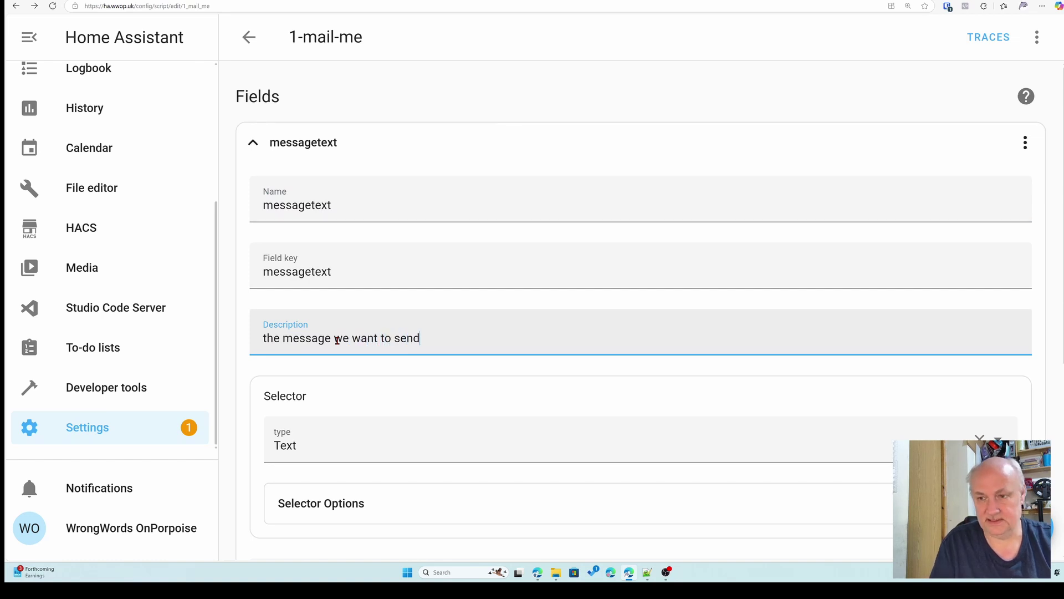
# - Enable multiline in the messagetext field's text selector options
pyautogui.scroll(-4, 392, 331)
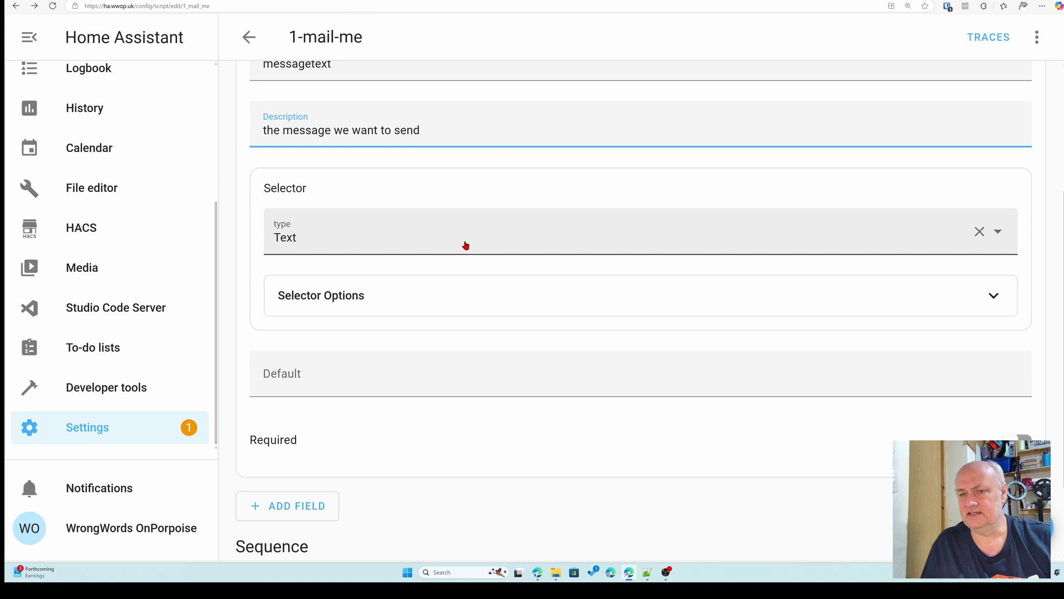
pyautogui.click(466, 297)
pyautogui.scroll(-2, 566, 344)
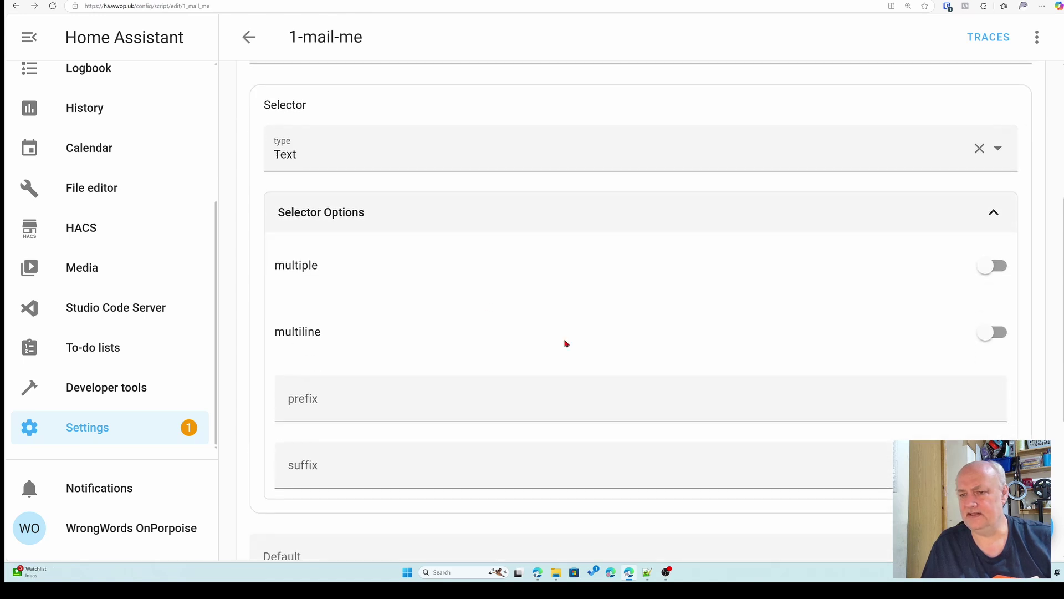
pyautogui.click(992, 332)
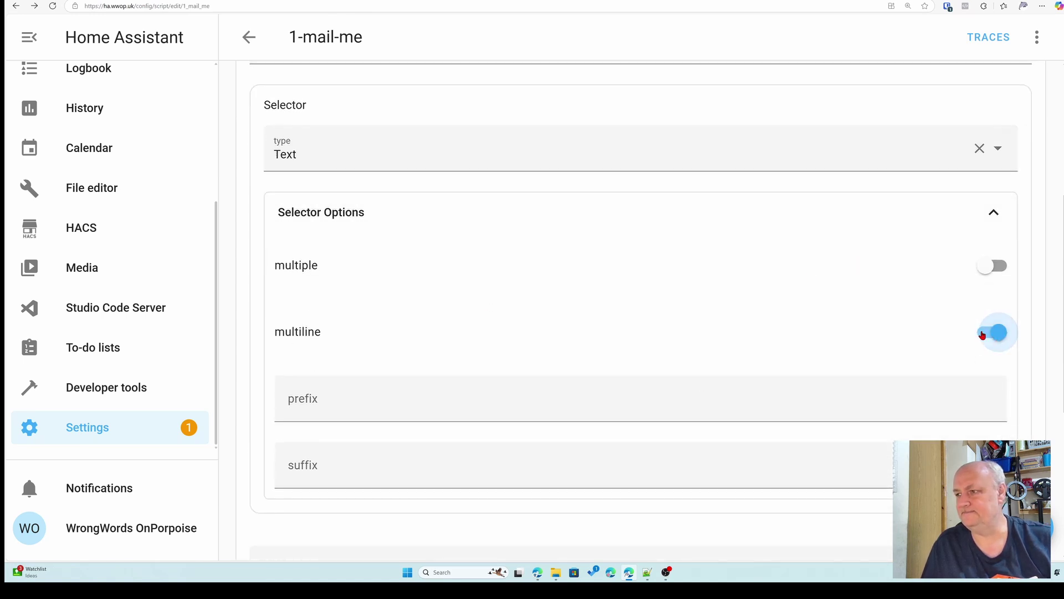
pyautogui.scroll(-1, 665, 324)
pyautogui.scroll(-4, 471, 266)
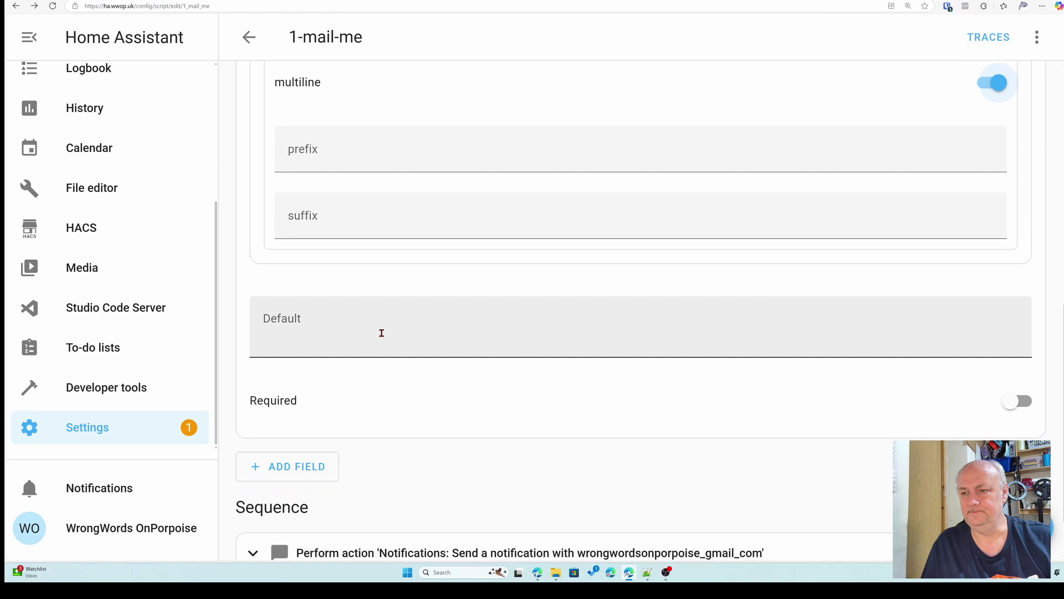
# - Set the field's default to 'Message text' and make it required
pyautogui.click(382, 332)
pyautogui.write('Mes')
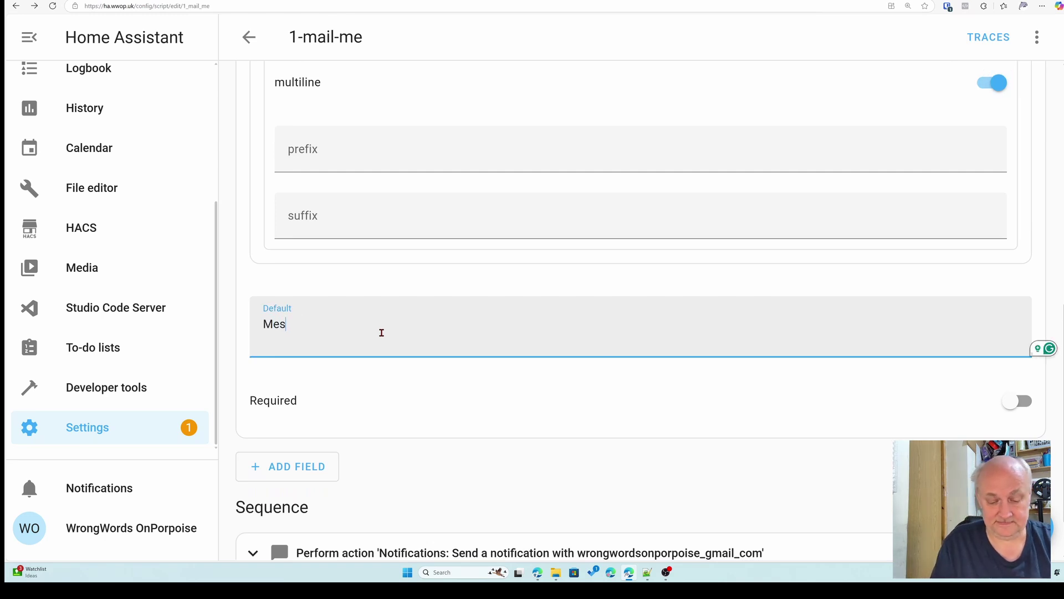
pyautogui.write('sage t')
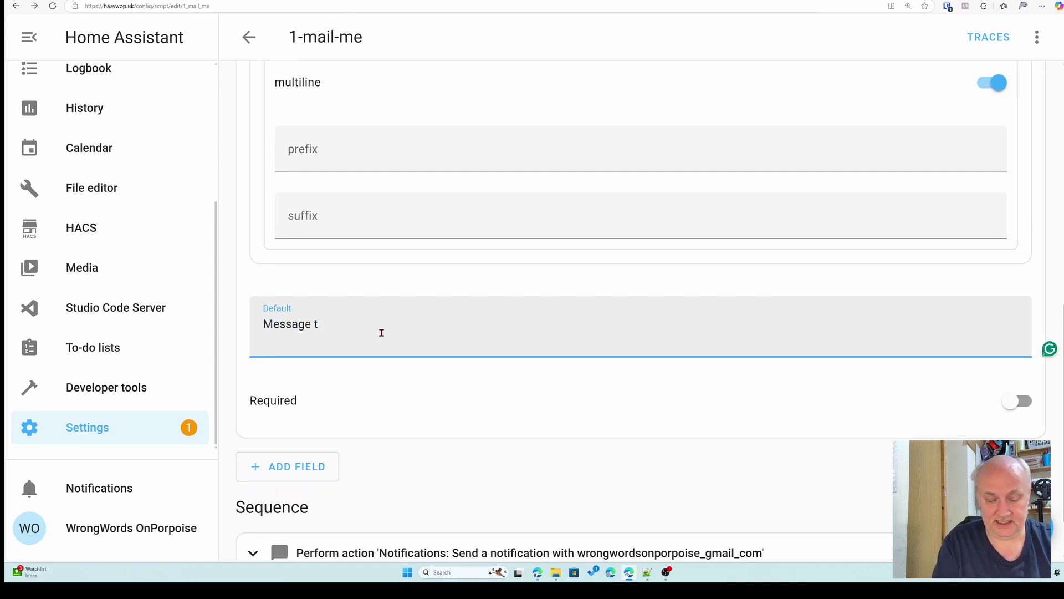
pyautogui.write('est')
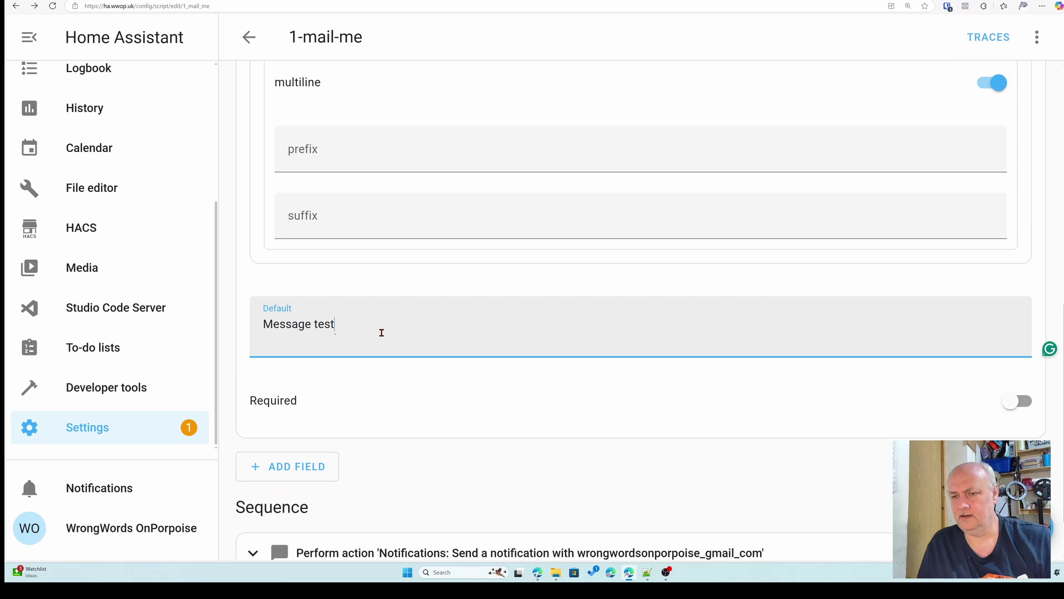
pyautogui.press('BackSpace')
pyautogui.press('BackSpace')
pyautogui.write('xt')
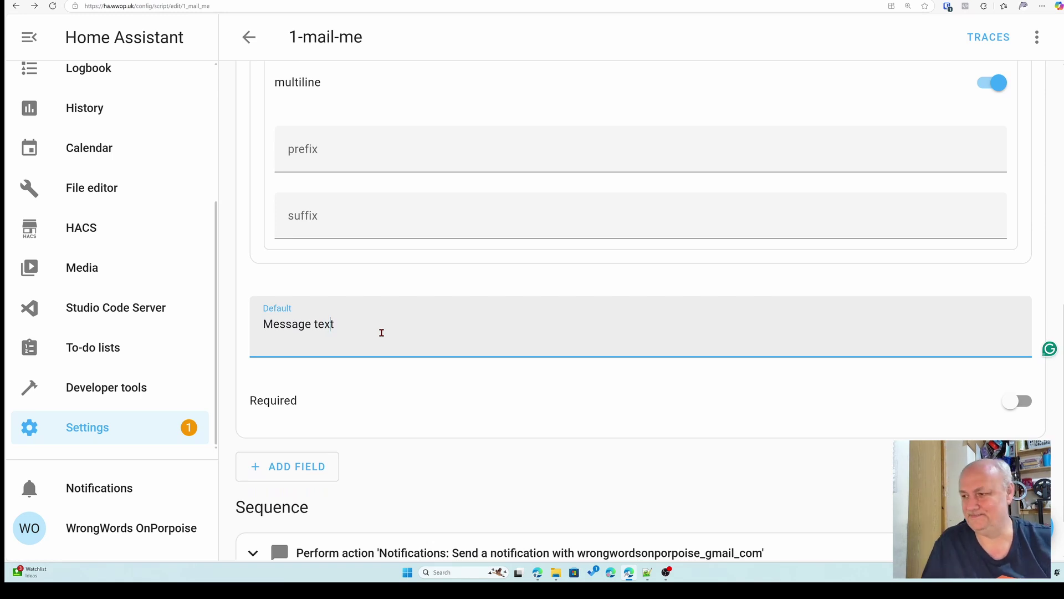
pyautogui.scroll(-1, 454, 381)
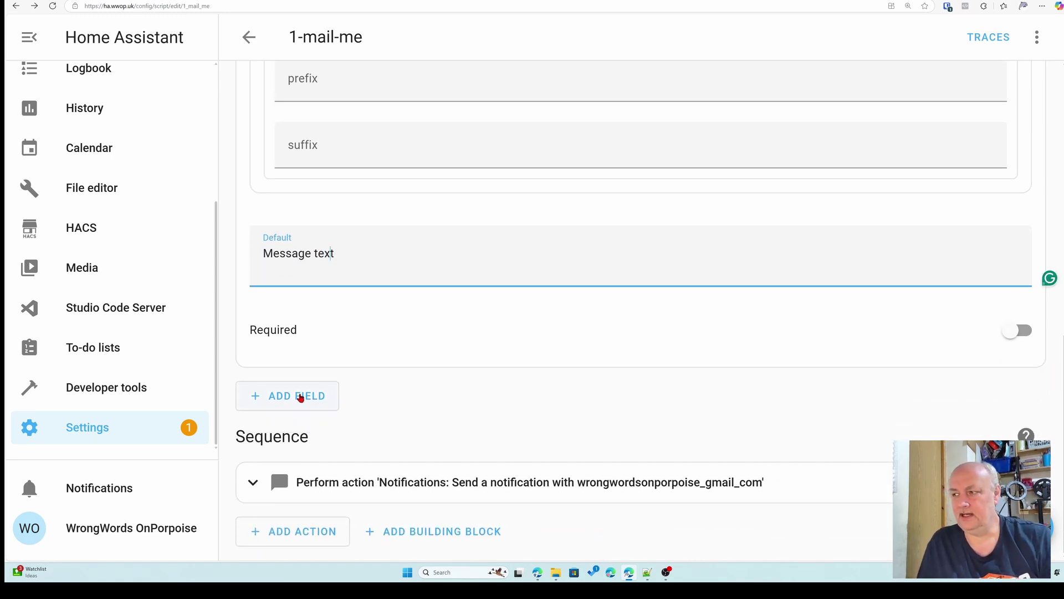
pyautogui.click(1022, 331)
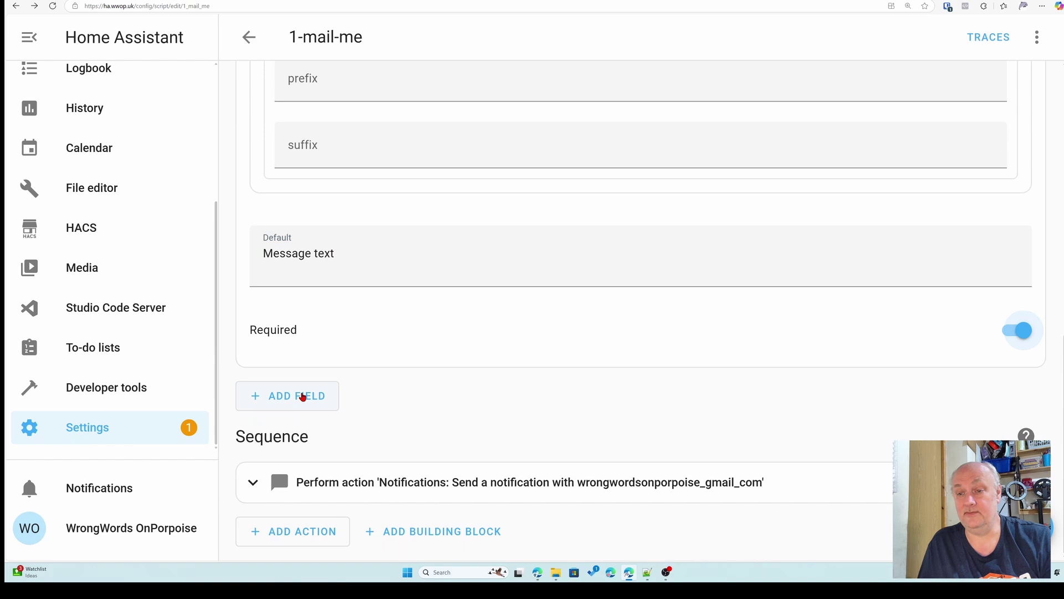
# - Add a second script field named message_subject, described as 'subject of the message'
pyautogui.click(302, 397)
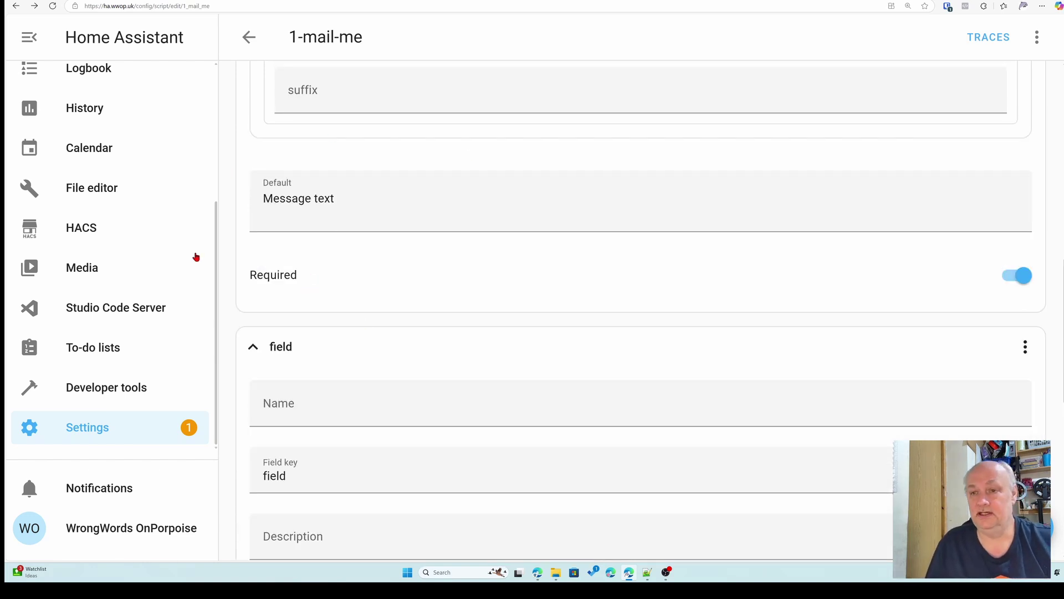
pyautogui.scroll(2, 428, 201)
pyautogui.scroll(-6, 430, 206)
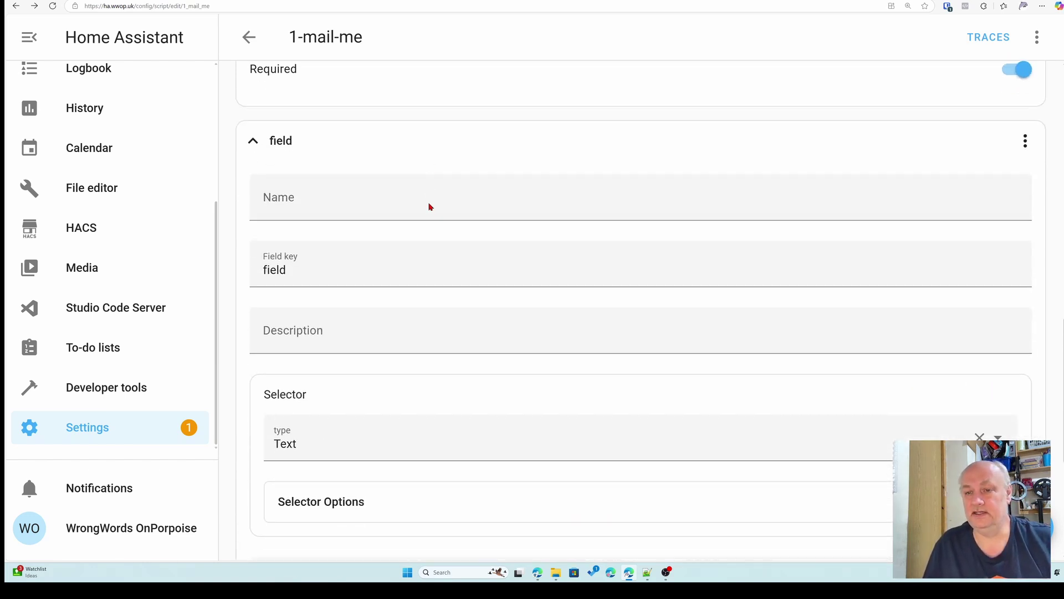
pyautogui.click(422, 203)
pyautogui.write('mes')
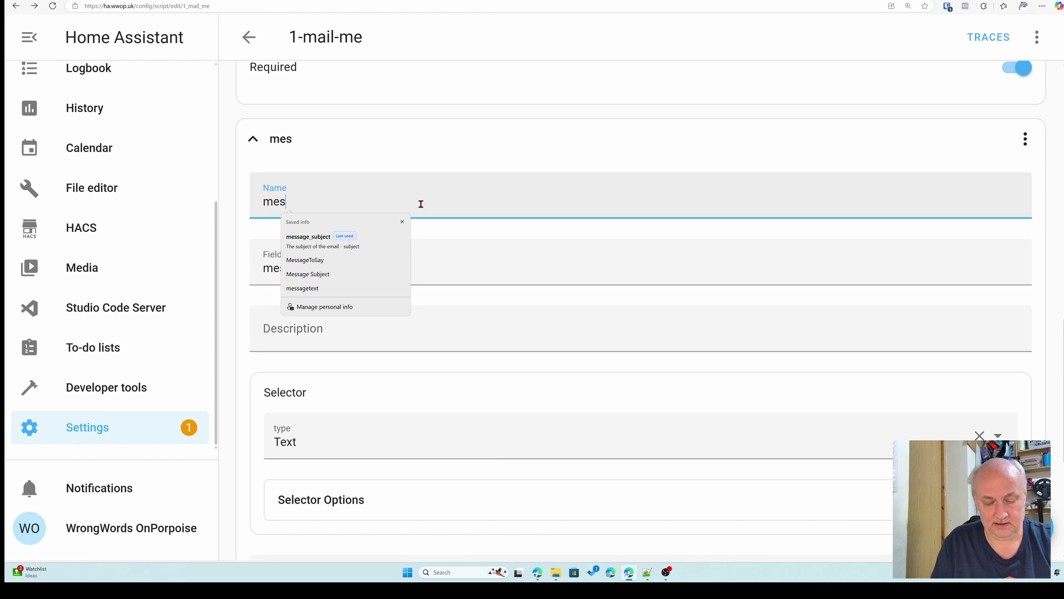
pyautogui.write('sage')
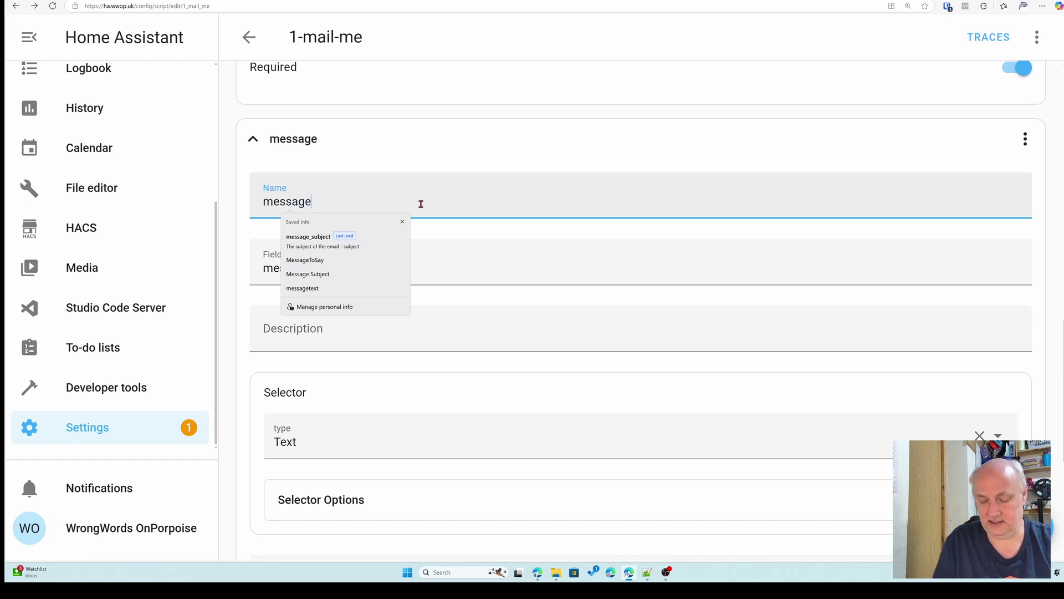
pyautogui.write('_s')
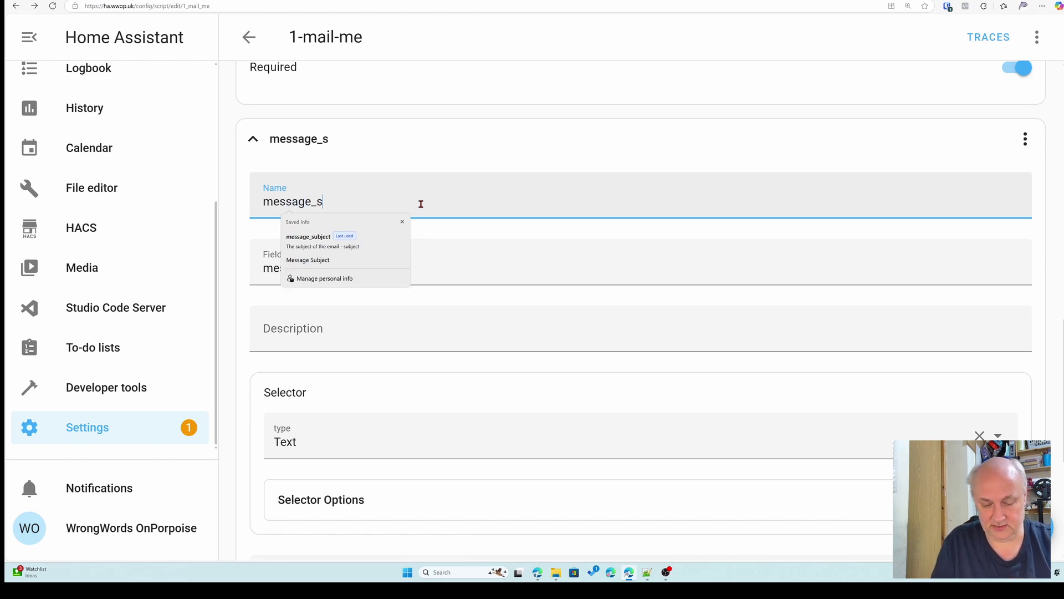
pyautogui.write('ubject')
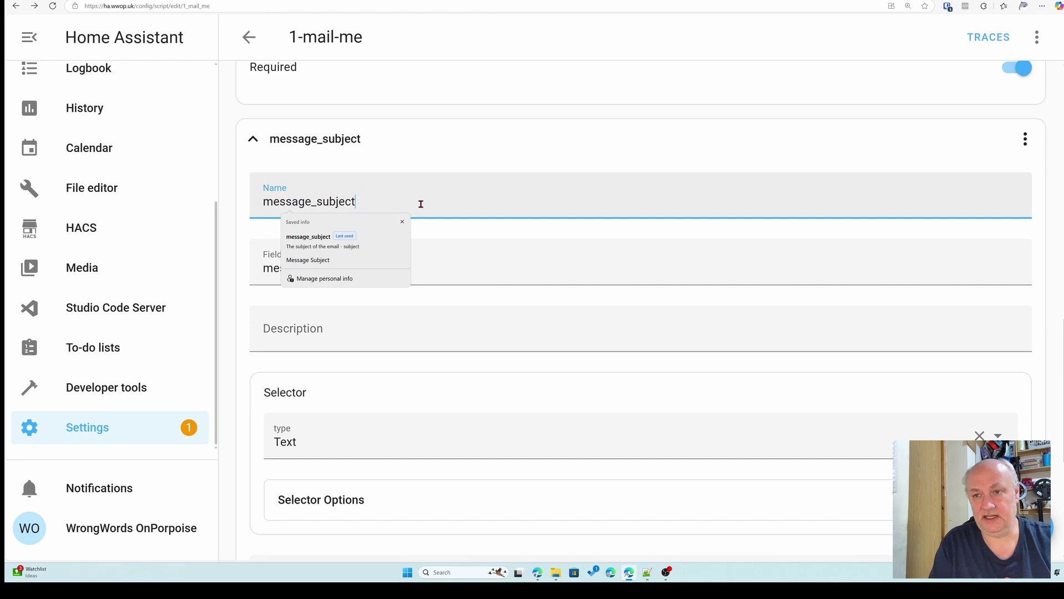
pyautogui.click(454, 326)
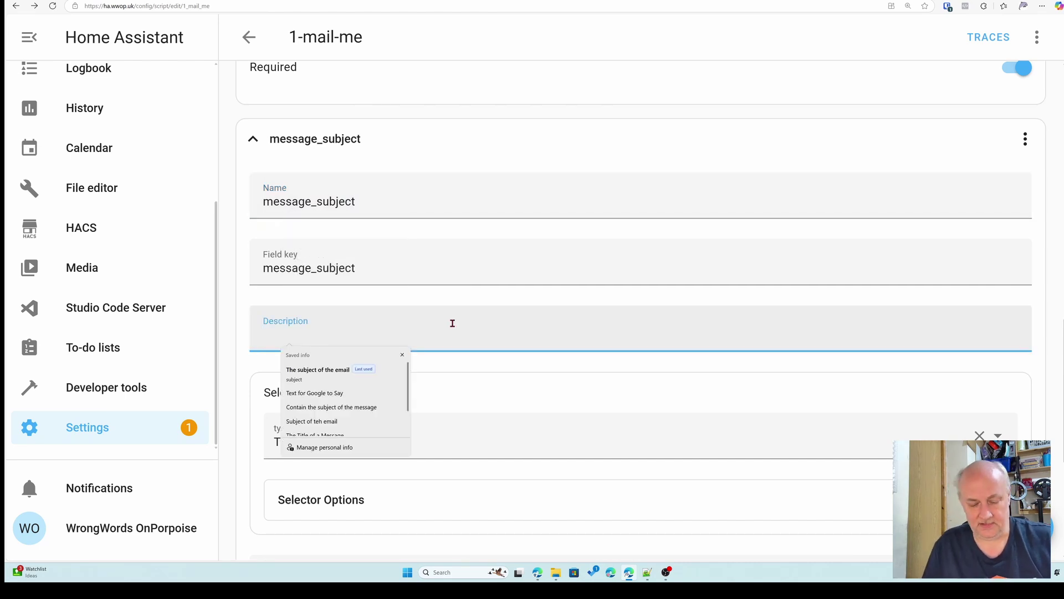
pyautogui.write('subject')
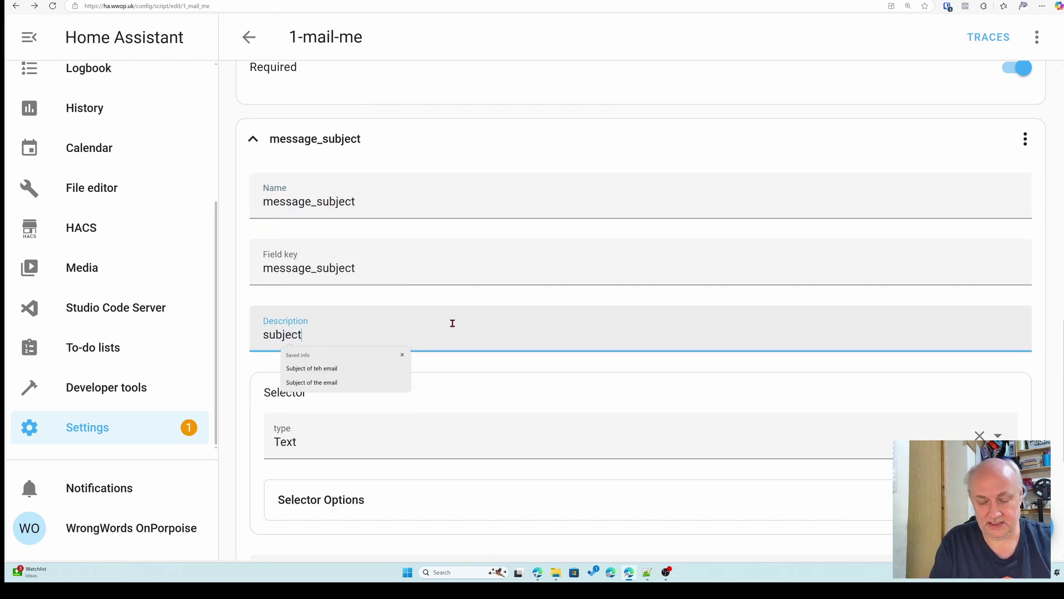
pyautogui.write(' of the mess')
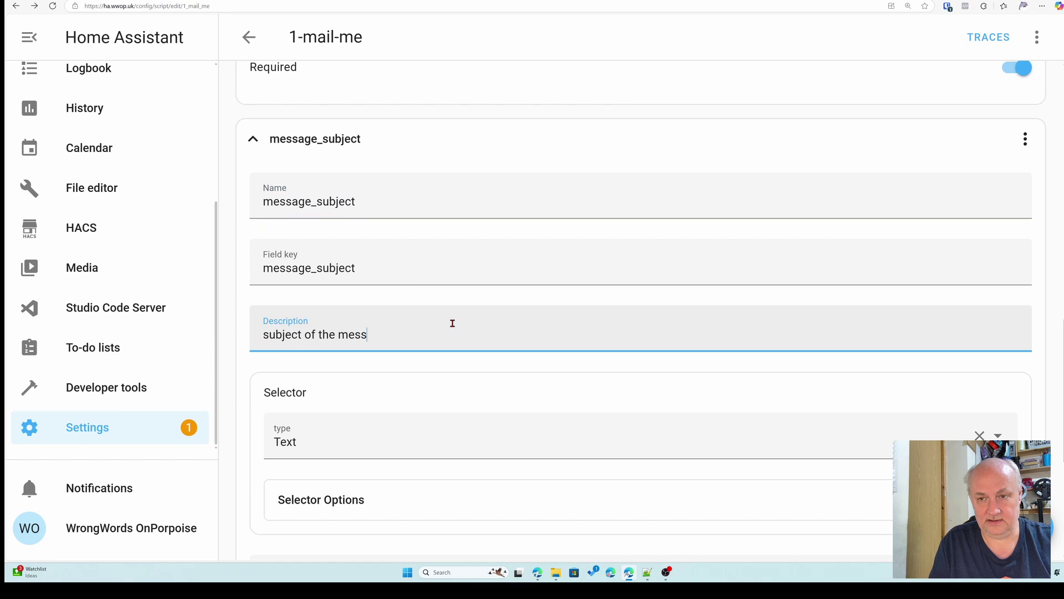
pyautogui.write('age')
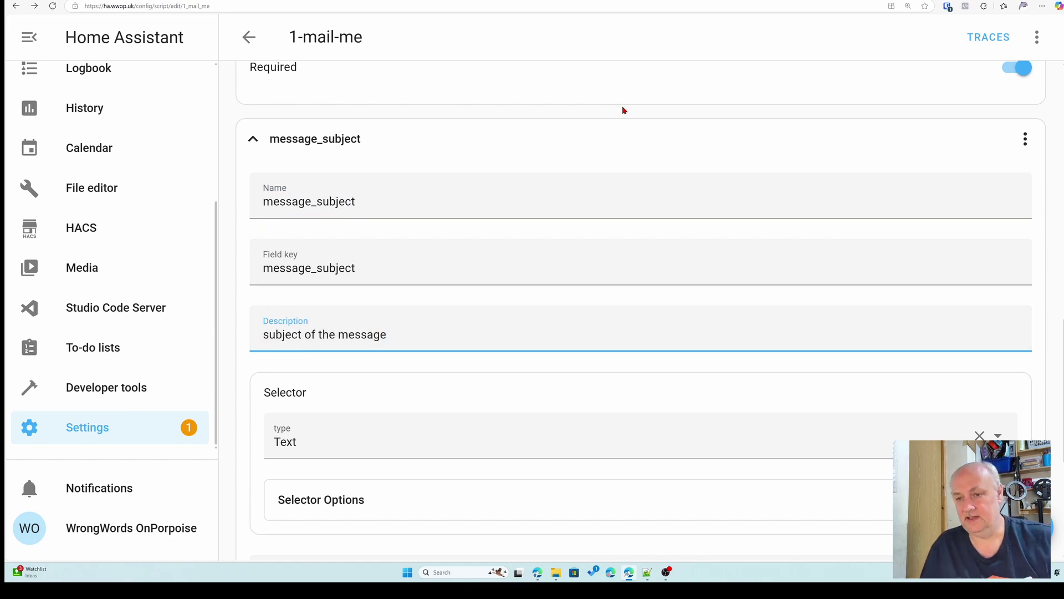
# - Give message_subject the default value 'Message Subject' and make it required
pyautogui.scroll(-2, 643, 237)
pyautogui.scroll(-1, 642, 237)
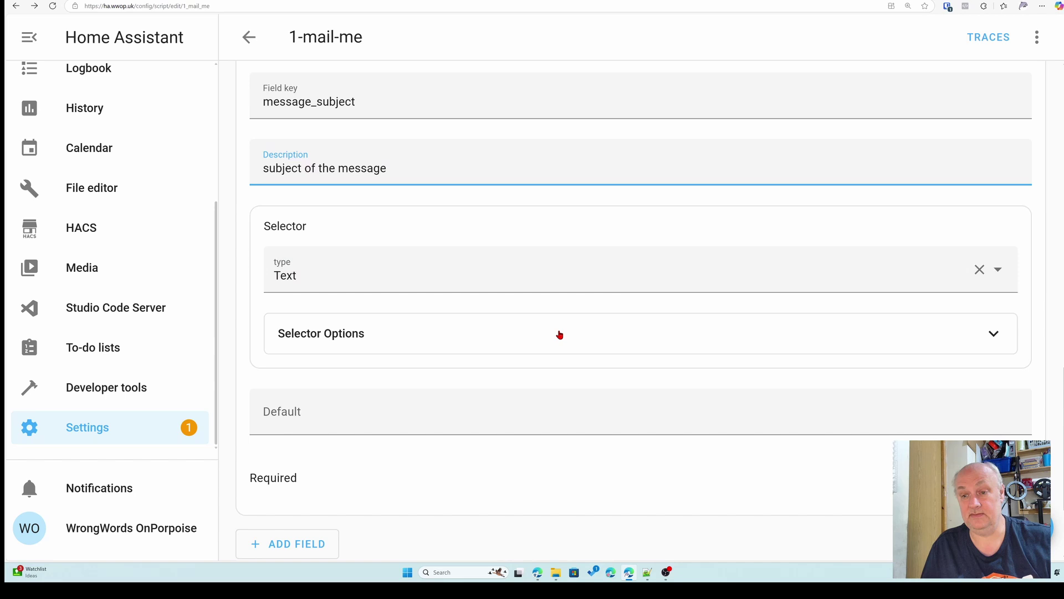
pyautogui.scroll(-1, 559, 332)
pyautogui.click(652, 385)
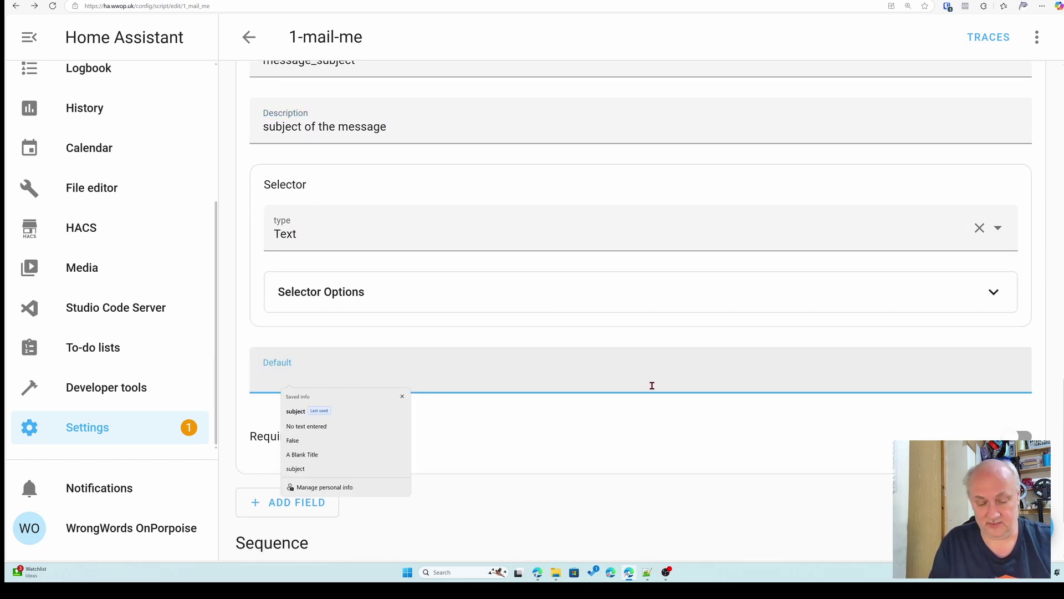
pyautogui.write('Message S')
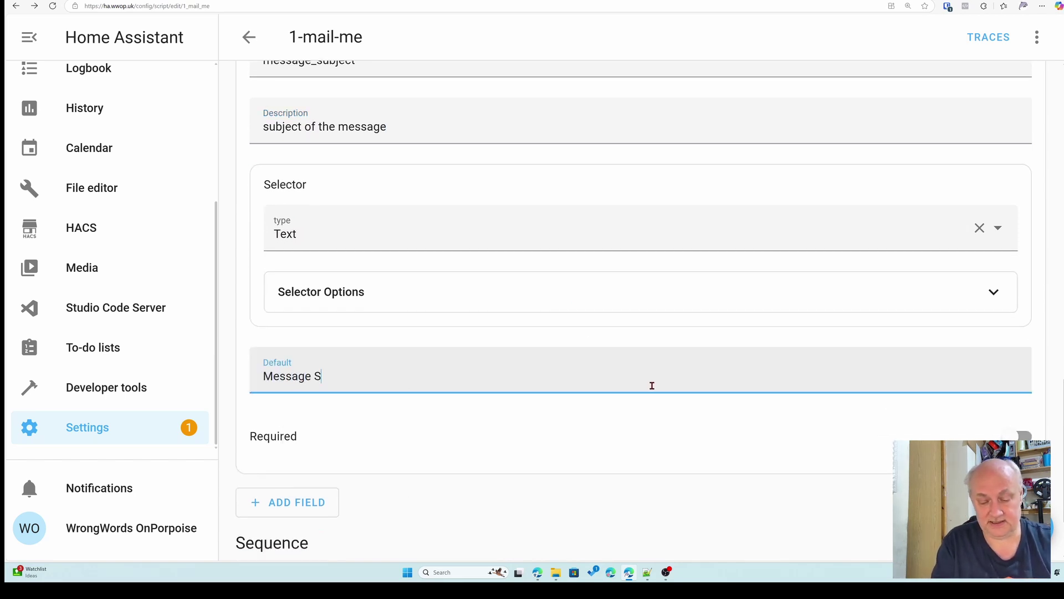
pyautogui.write('ubject')
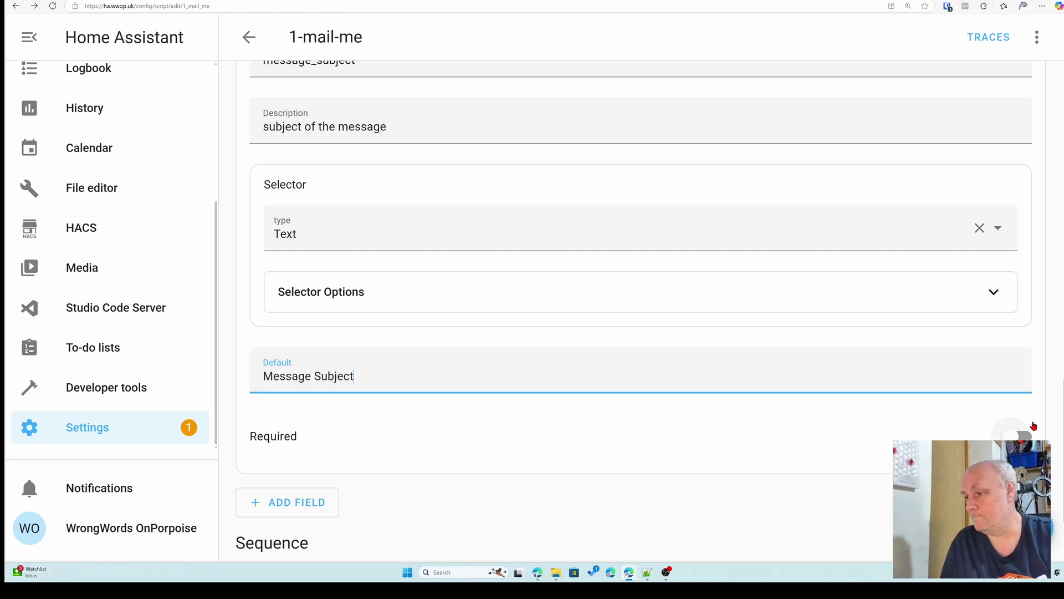
pyautogui.click(1019, 435)
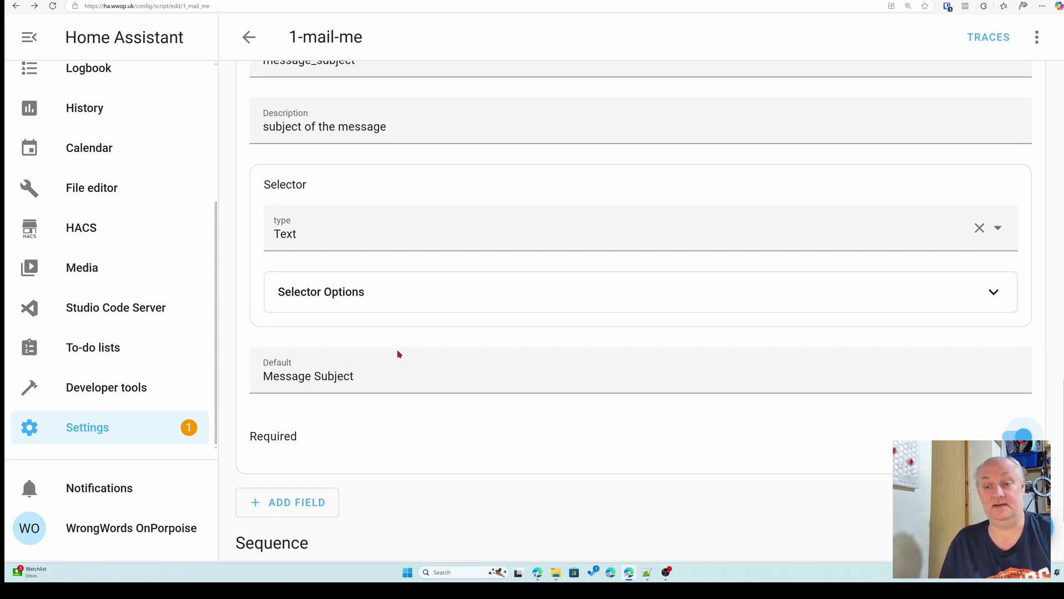
pyautogui.scroll(-2, 394, 363)
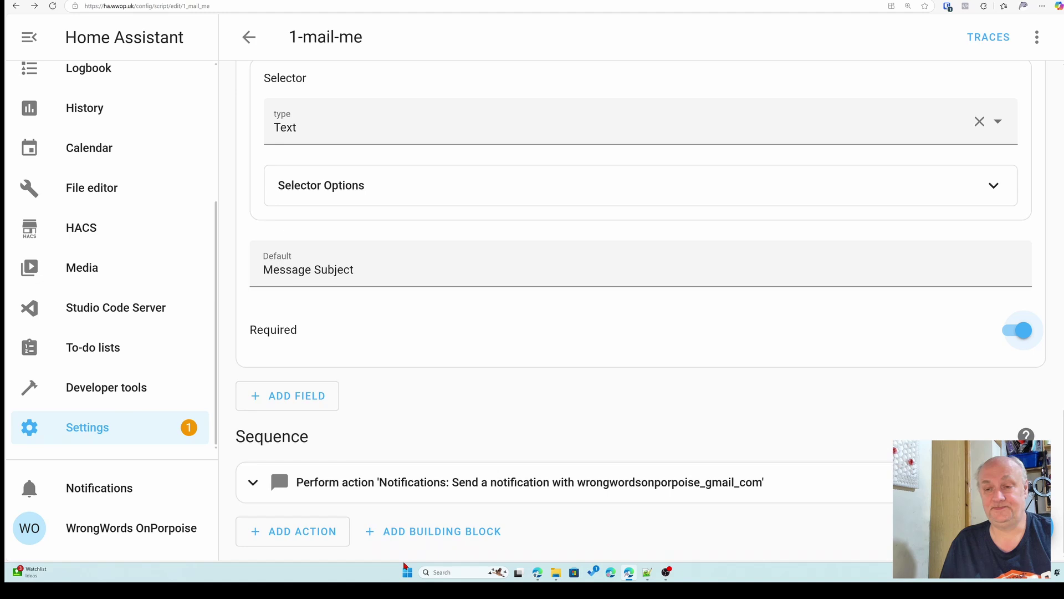
# - Add a third field named whoto with the description 'who the mail is to'
pyautogui.click(323, 397)
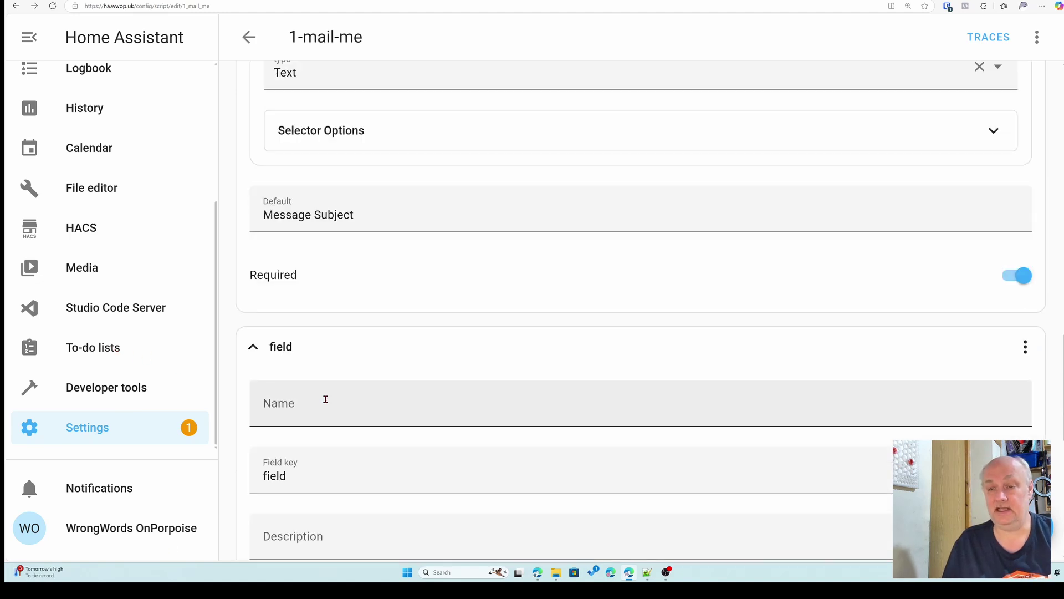
pyautogui.click(321, 402)
pyautogui.write('who')
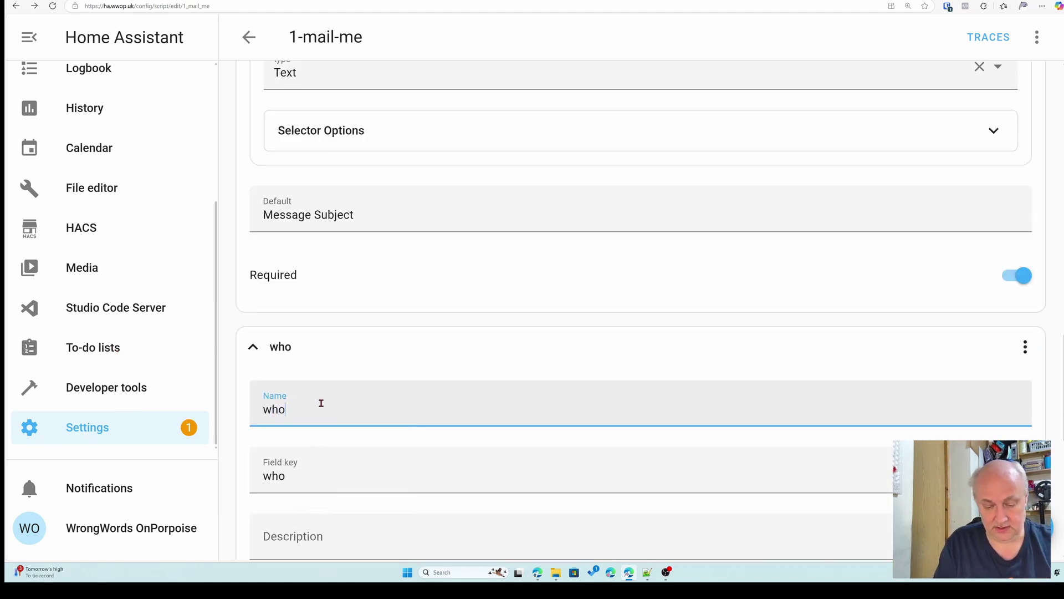
pyautogui.write('to')
pyautogui.scroll(-2, 399, 373)
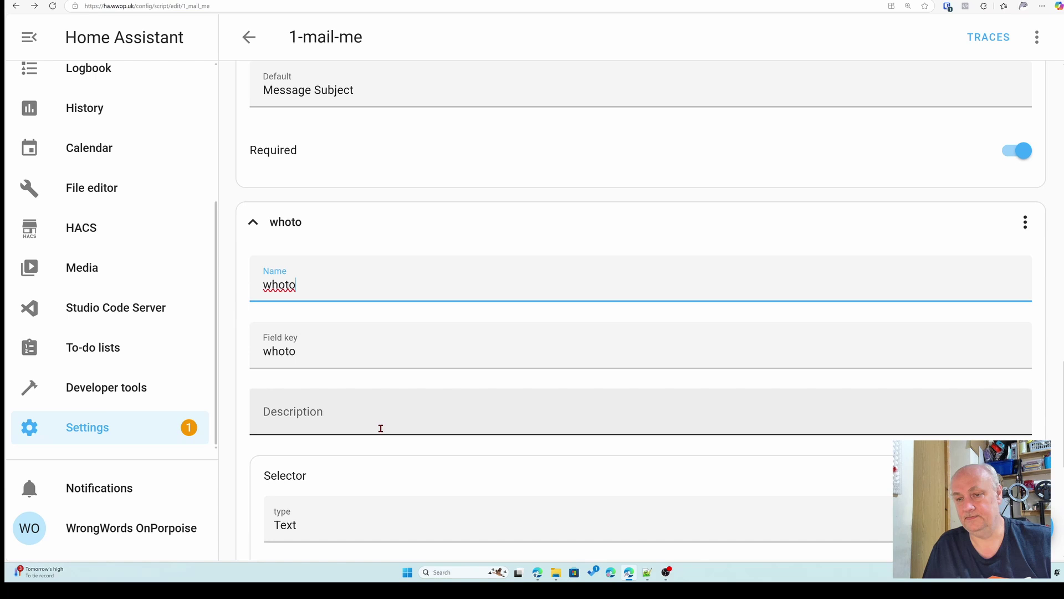
pyautogui.click(381, 430)
pyautogui.write('who the mail is to')
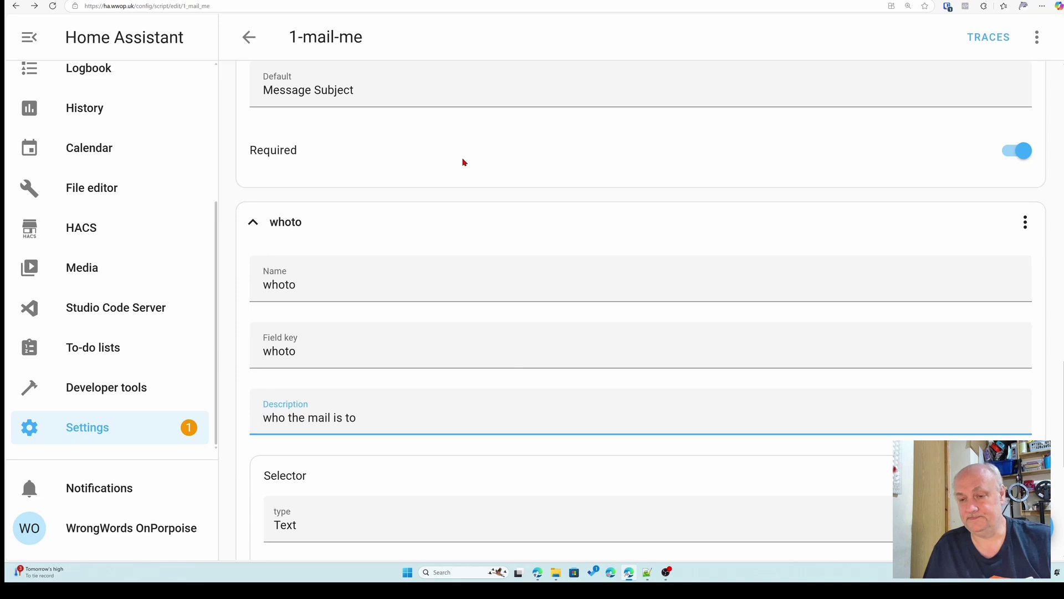
# - Set whoto's default to the saved recipient e-mail address and make it required
pyautogui.scroll(-3, 464, 161)
pyautogui.scroll(-1, 534, 413)
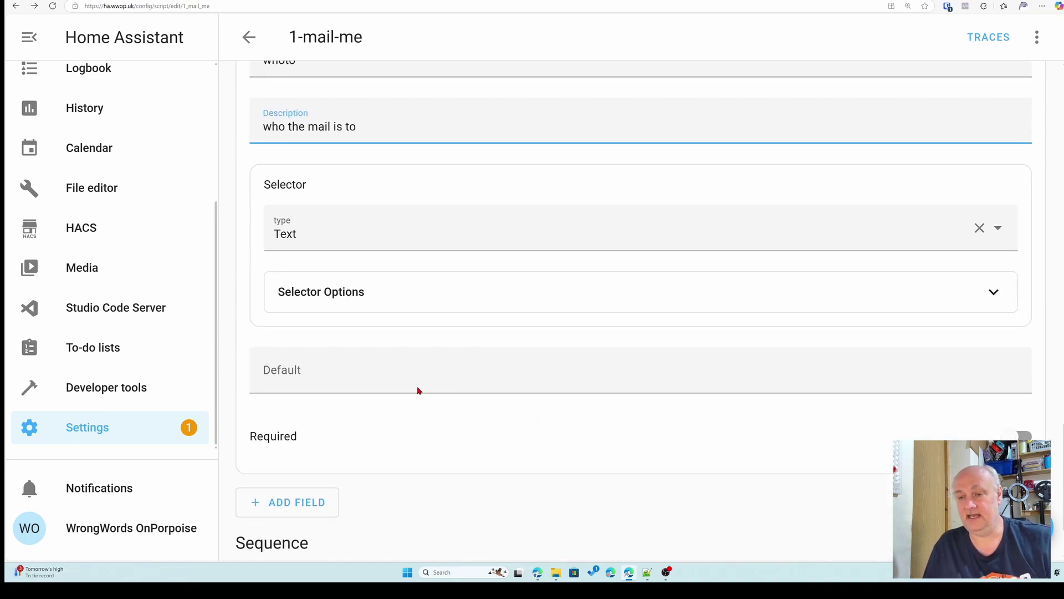
pyautogui.click(415, 384)
pyautogui.click(352, 410)
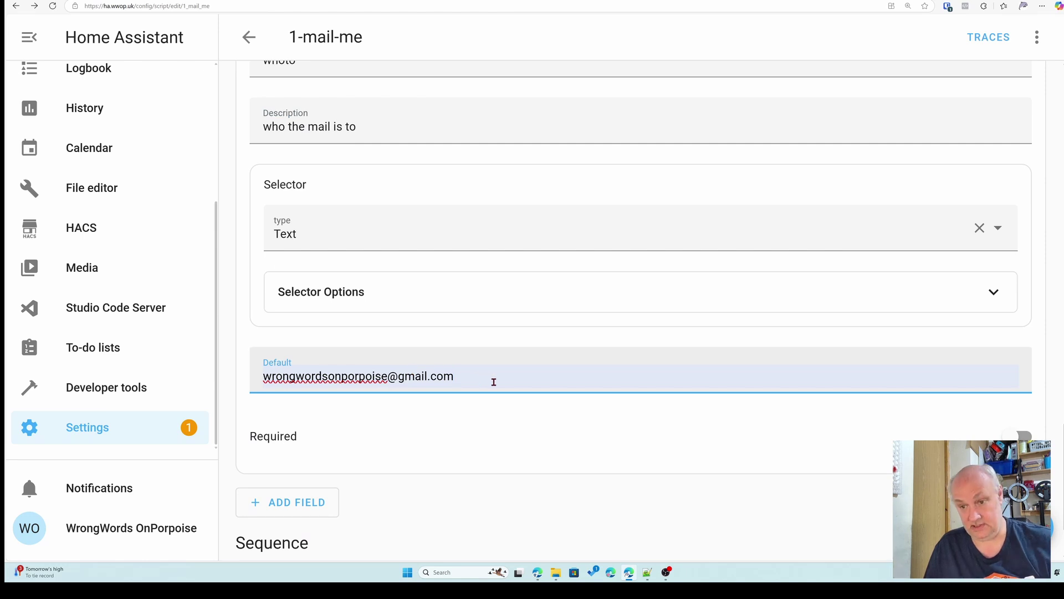
pyautogui.click(1017, 436)
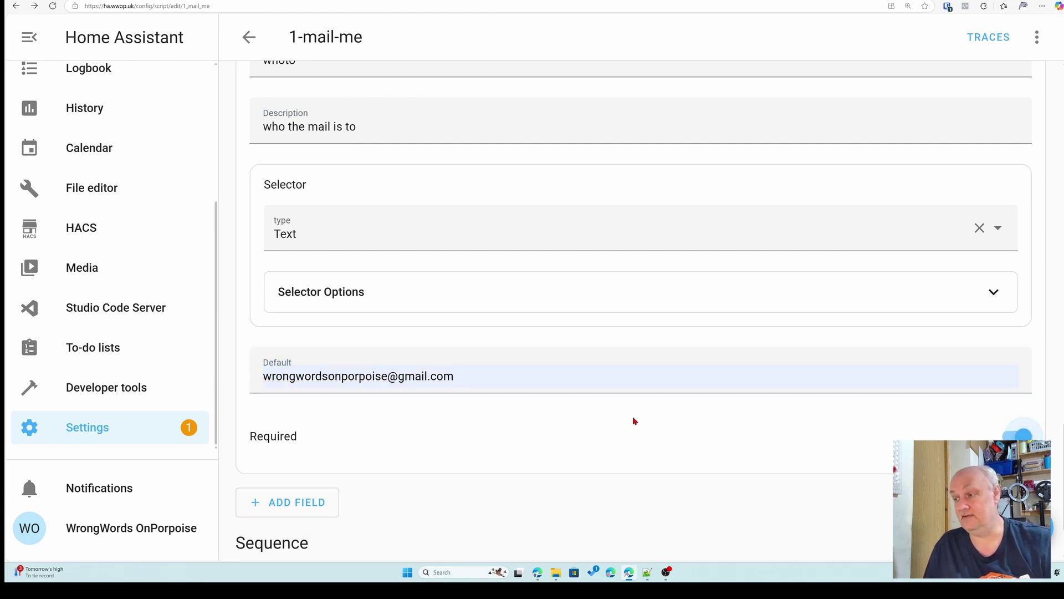
pyautogui.scroll(-2, 568, 432)
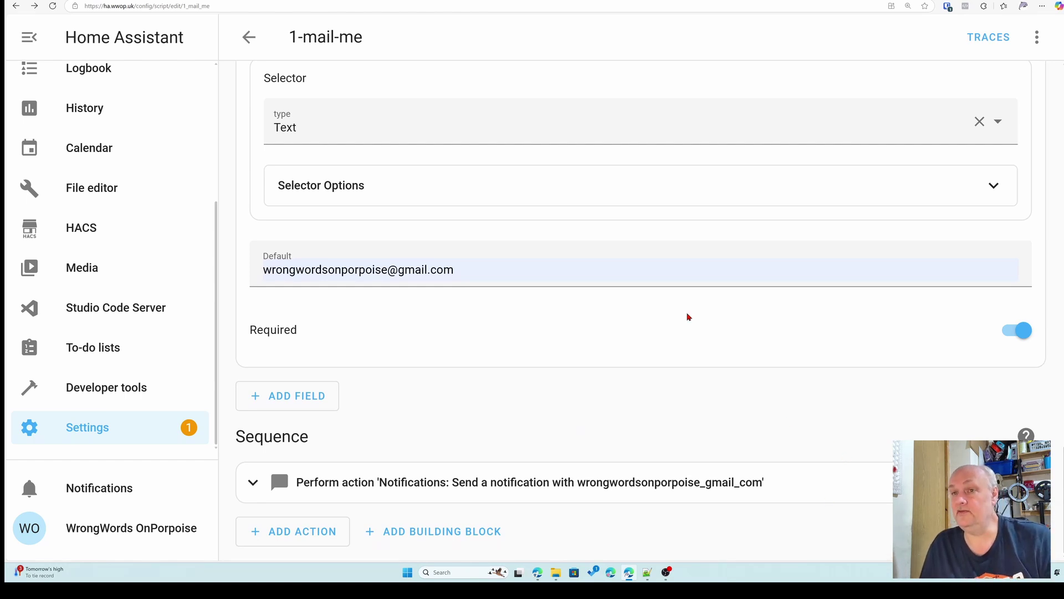
pyautogui.scroll(1, 622, 164)
pyautogui.scroll(-1, 622, 171)
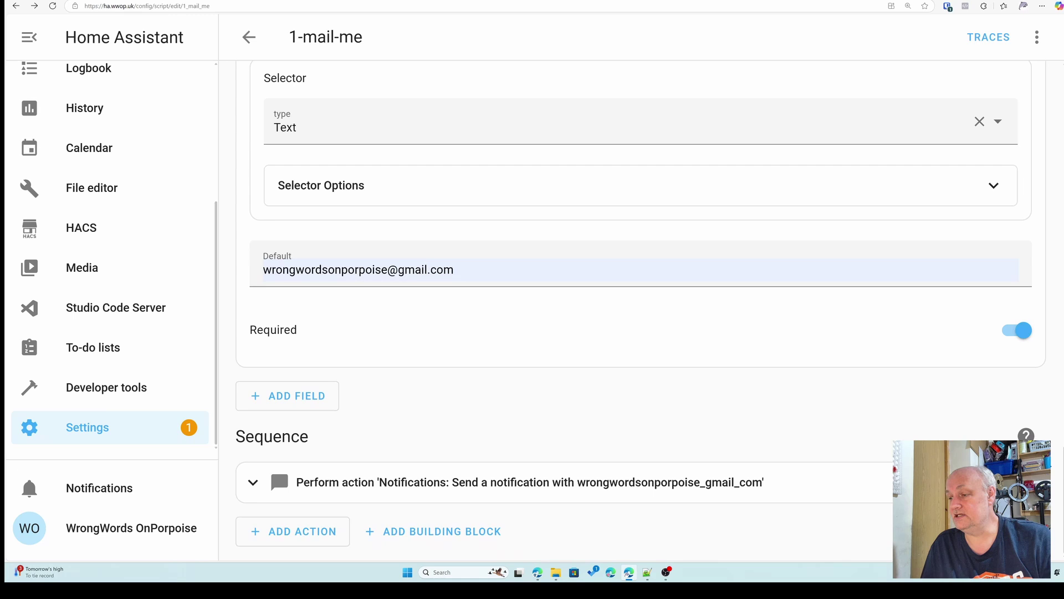
# - Show the notification action as YAML and replace the message with "{{messagetext}}"
pyautogui.click(1037, 482)
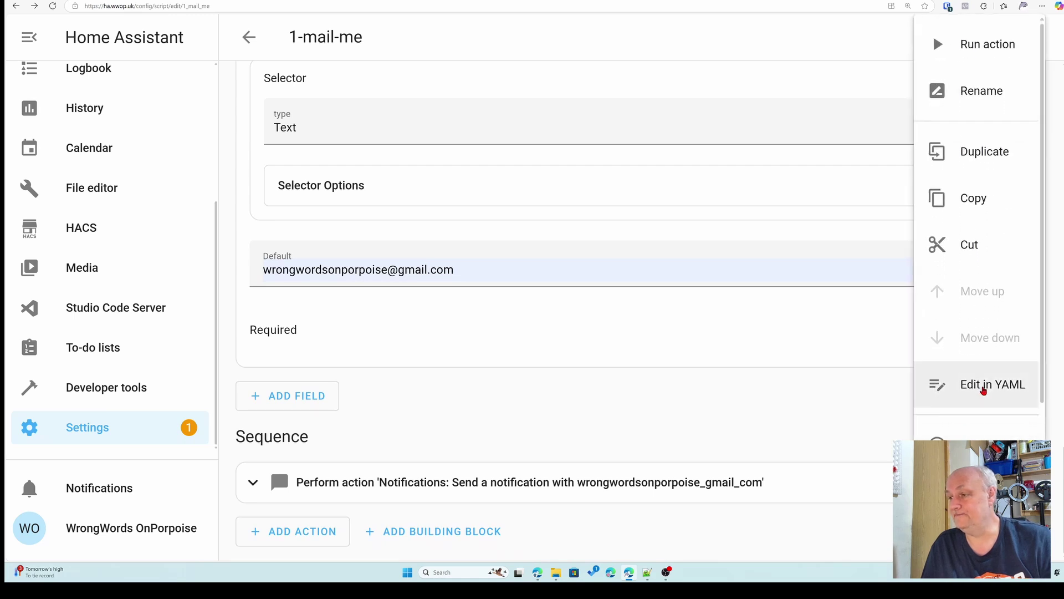
pyautogui.click(985, 385)
pyautogui.scroll(-3, 692, 419)
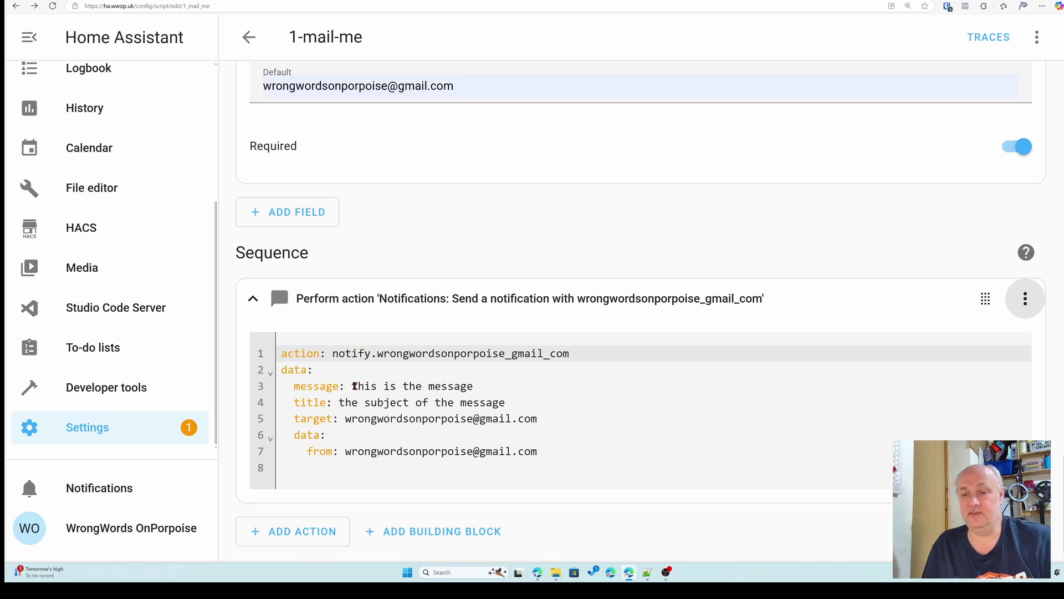
pyautogui.moveTo(350, 387); pyautogui.dragTo(480, 387)
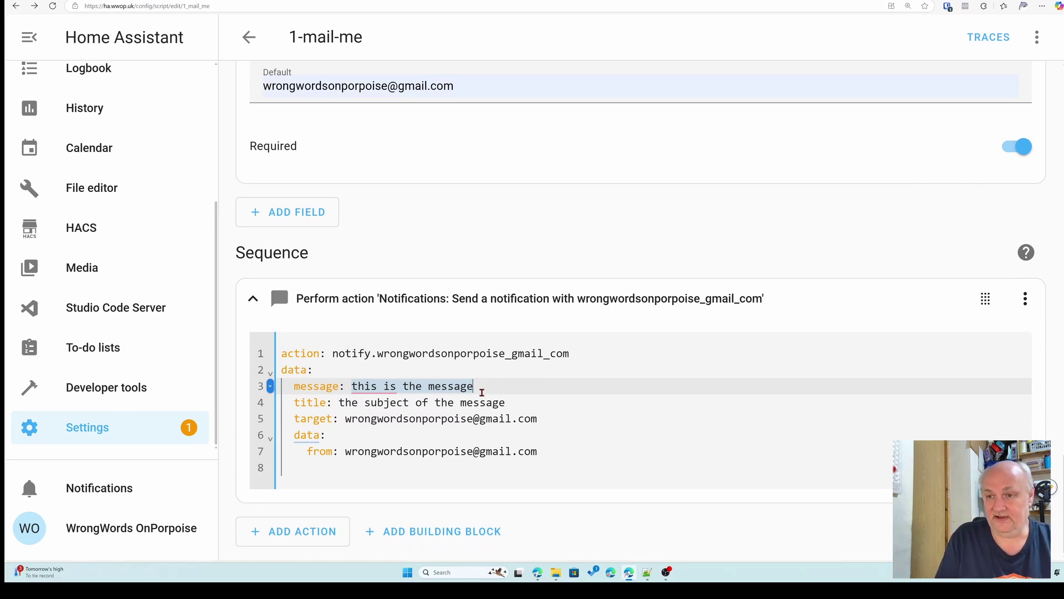
pyautogui.write('{{')
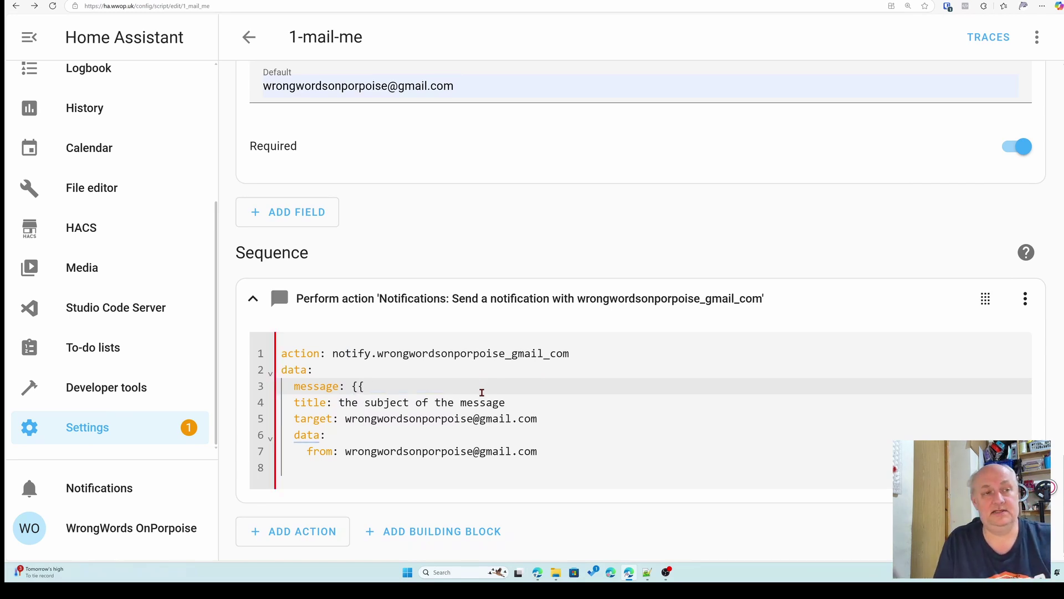
pyautogui.write('m')
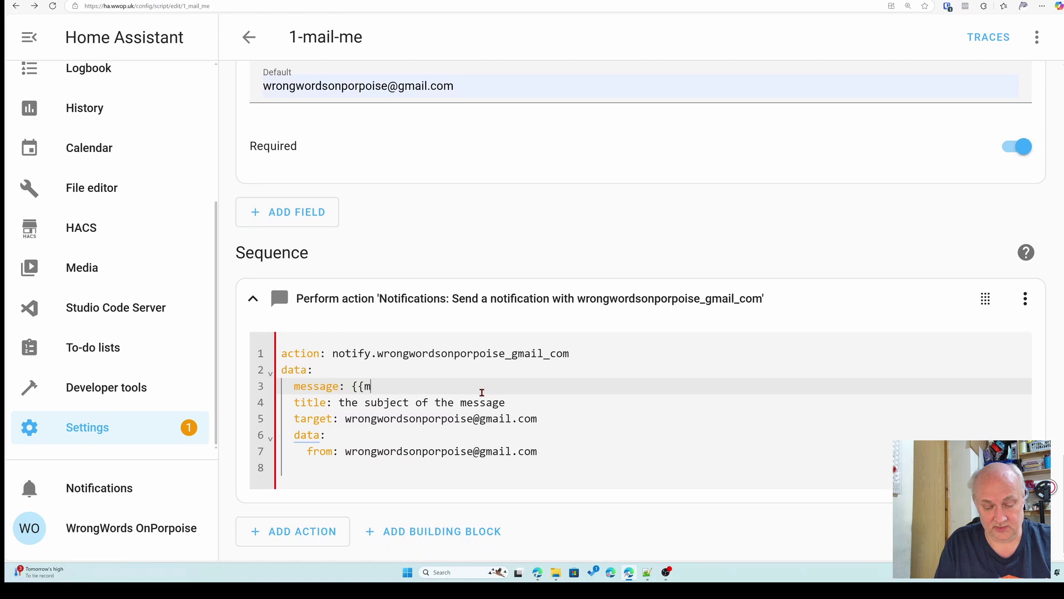
pyautogui.write('essag')
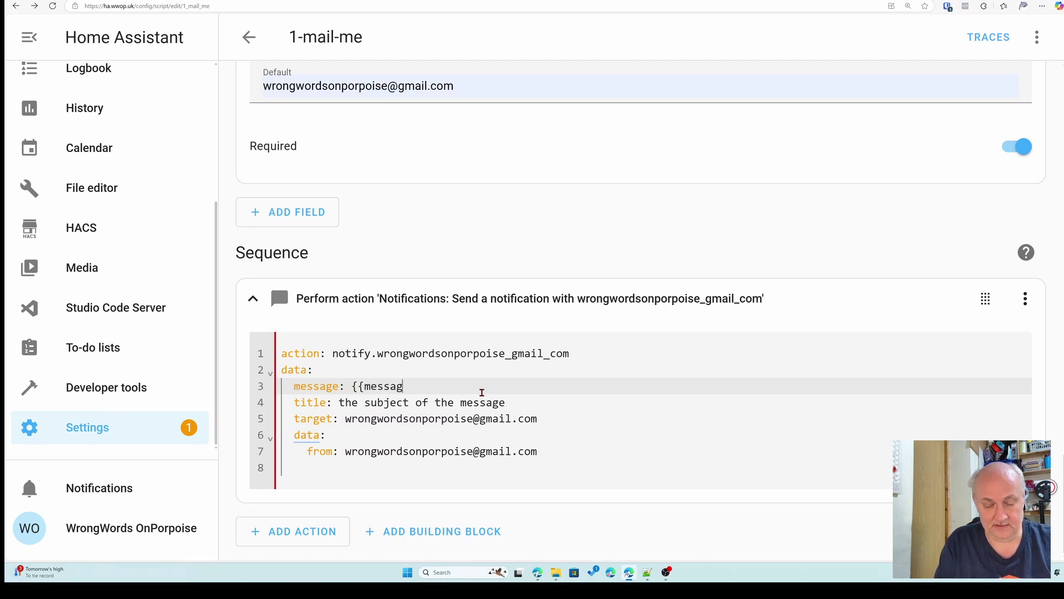
pyautogui.write('etext')
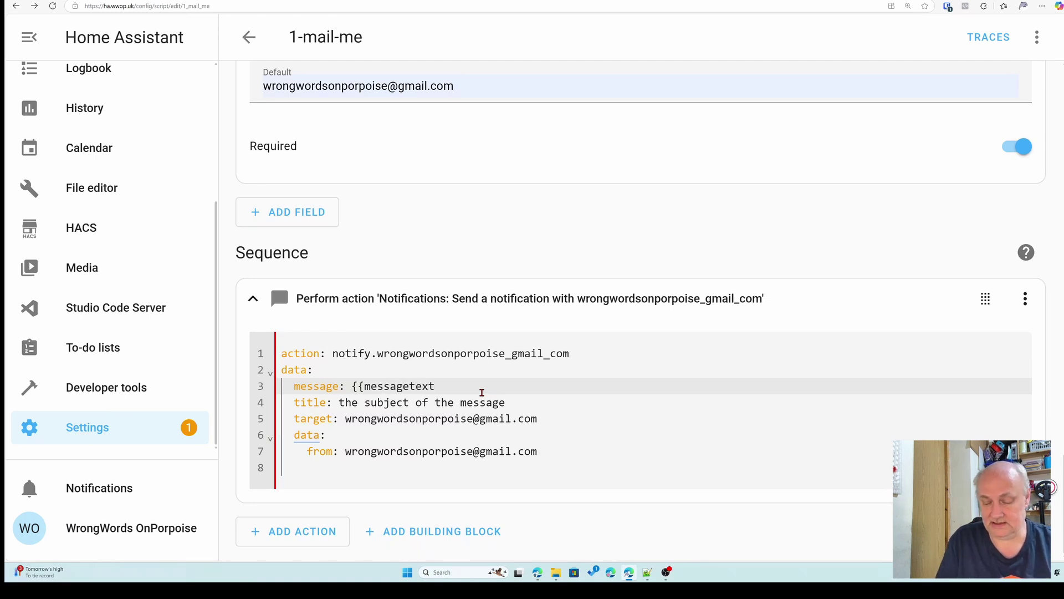
pyautogui.write('}}')
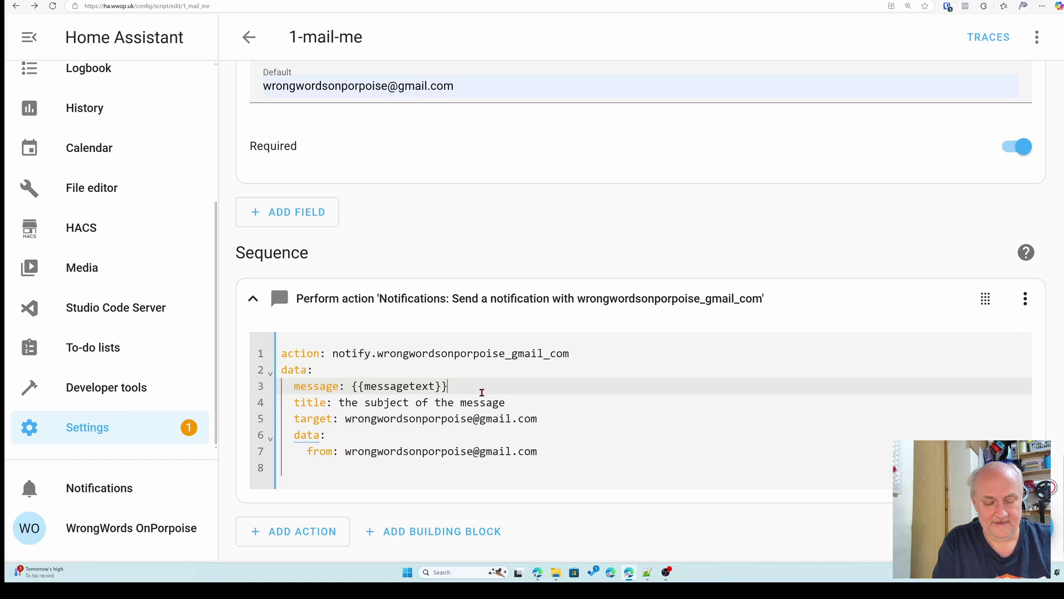
pyautogui.write('"')
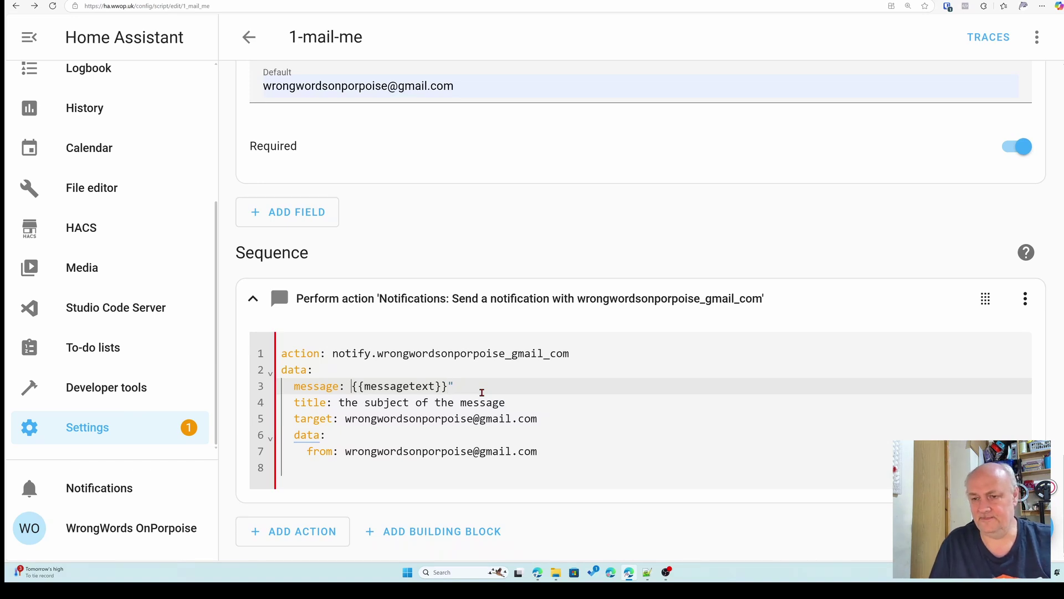
# - Replace the title value with "{{message_subject}}"
pyautogui.hotkey('ctrl', 'Left')
pyautogui.hotkey('ctrl', 'Left')
pyautogui.hotkey('ctrl', 'Left')
pyautogui.write('"')
pyautogui.press('Down')
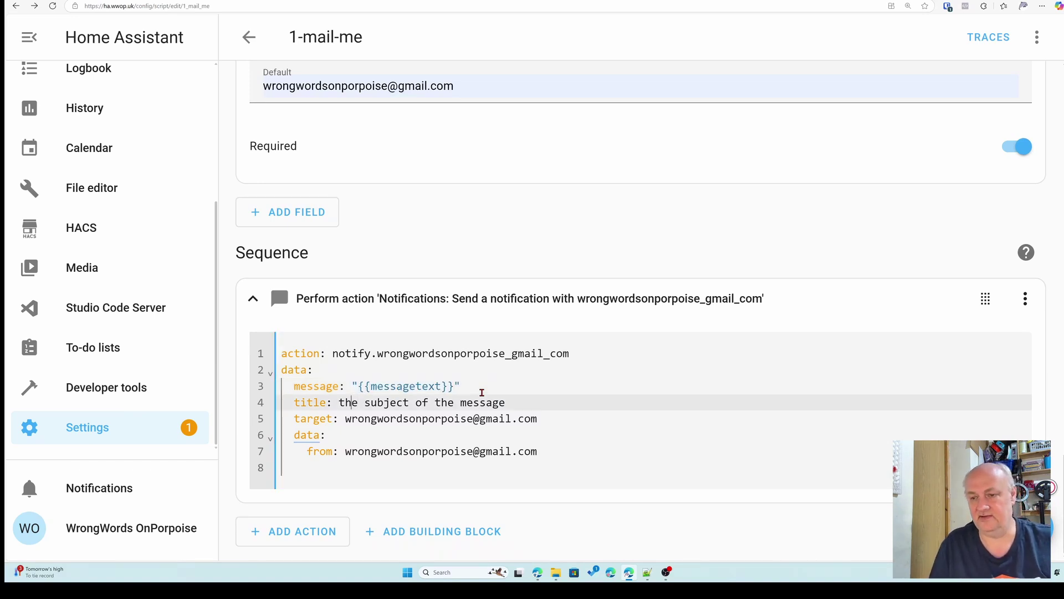
pyautogui.hotkey('shift', 'End')
pyautogui.press('BackSpace')
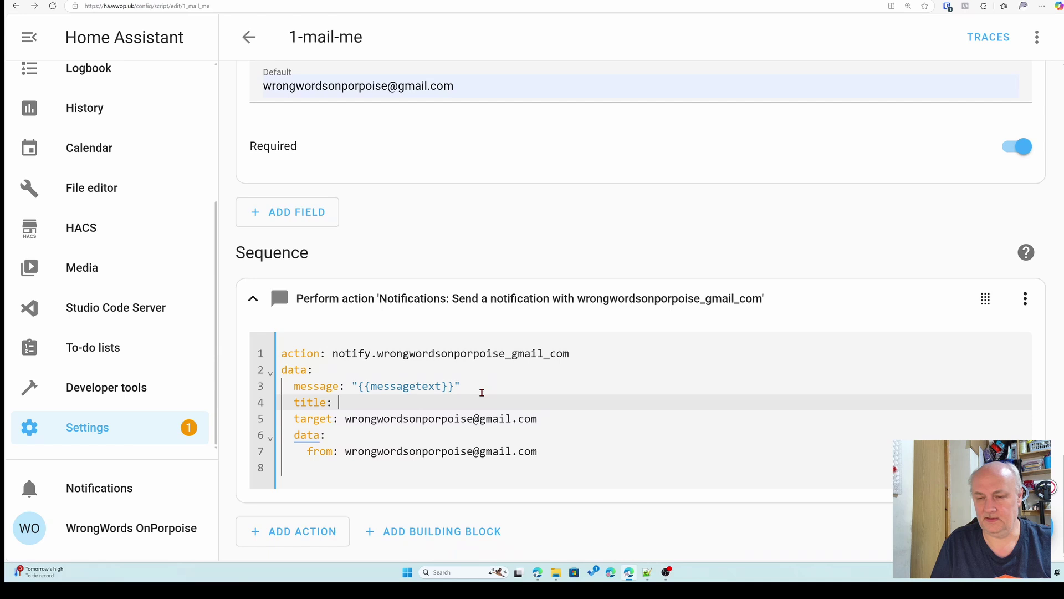
pyautogui.write('"')
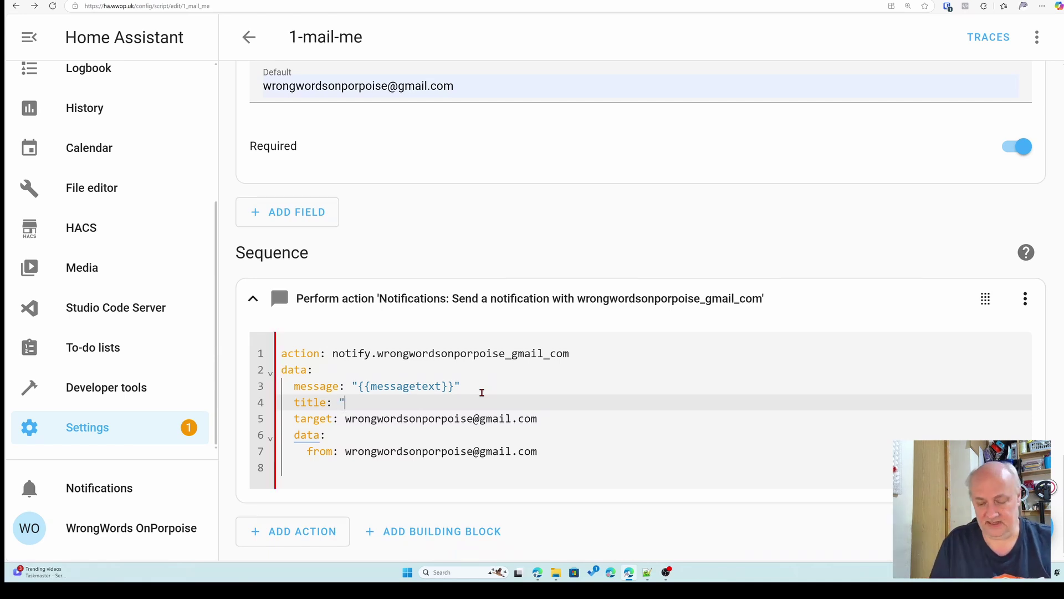
pyautogui.write('{{')
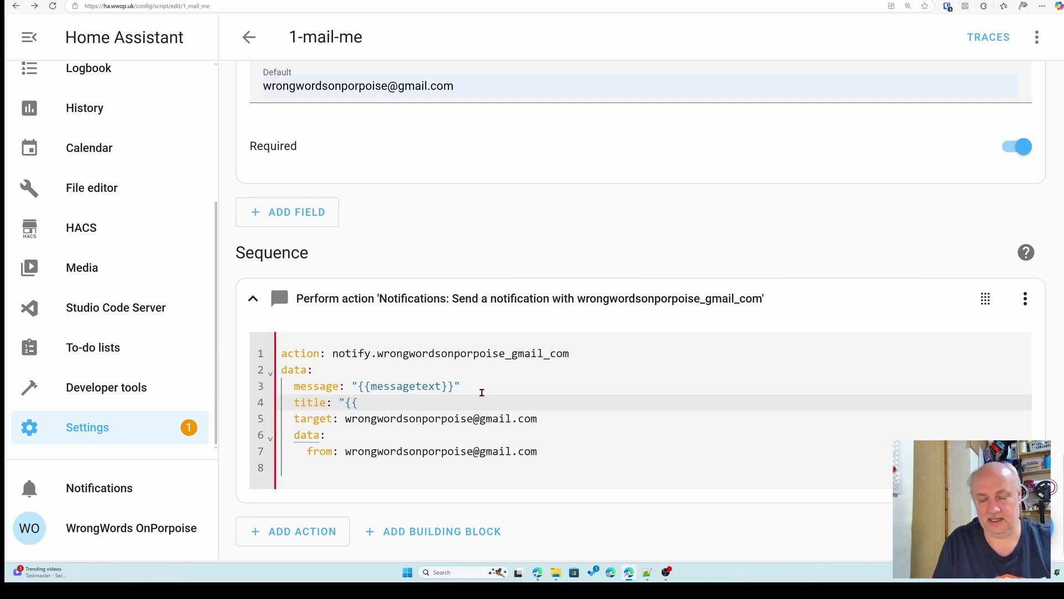
pyautogui.write('message')
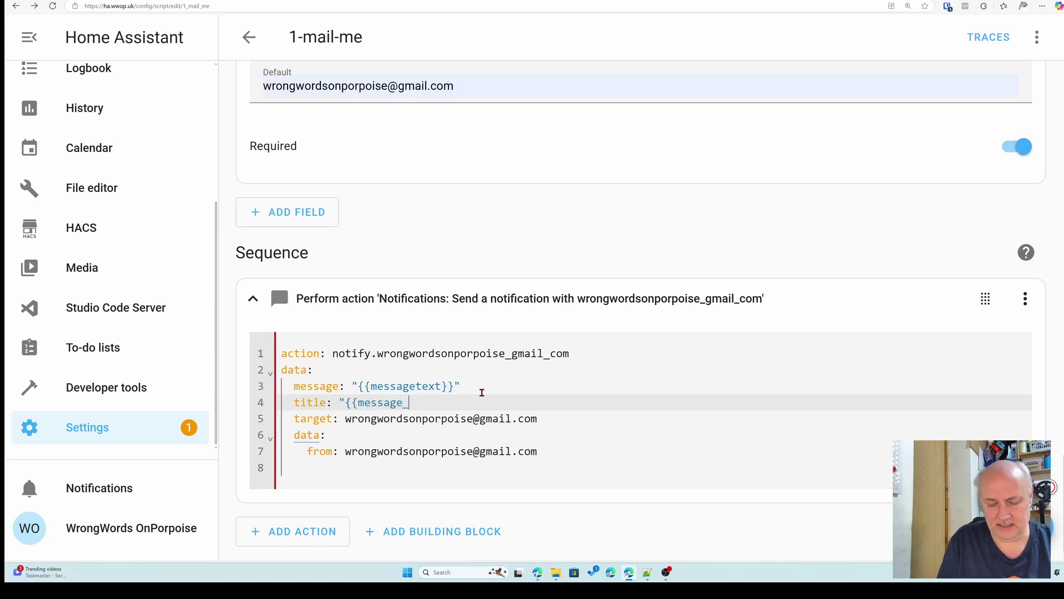
pyautogui.write('_subject')
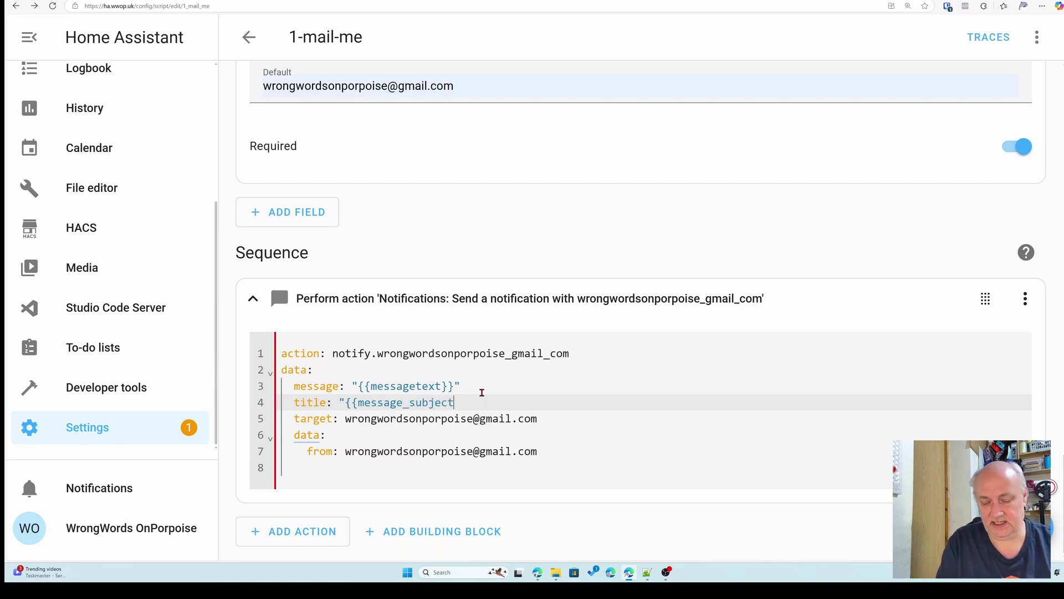
pyautogui.write('}')
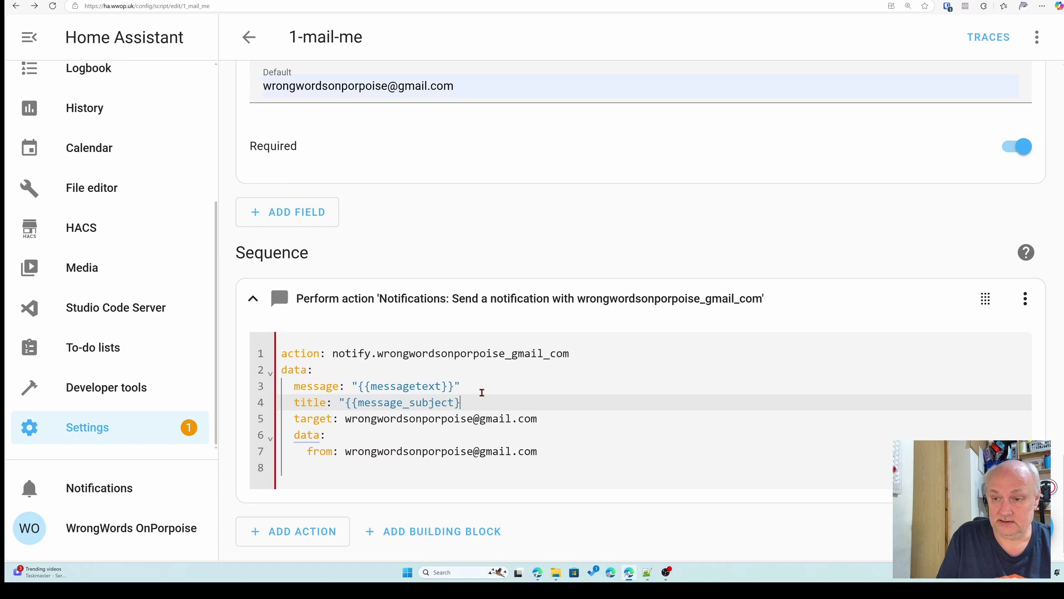
pyautogui.write('}"')
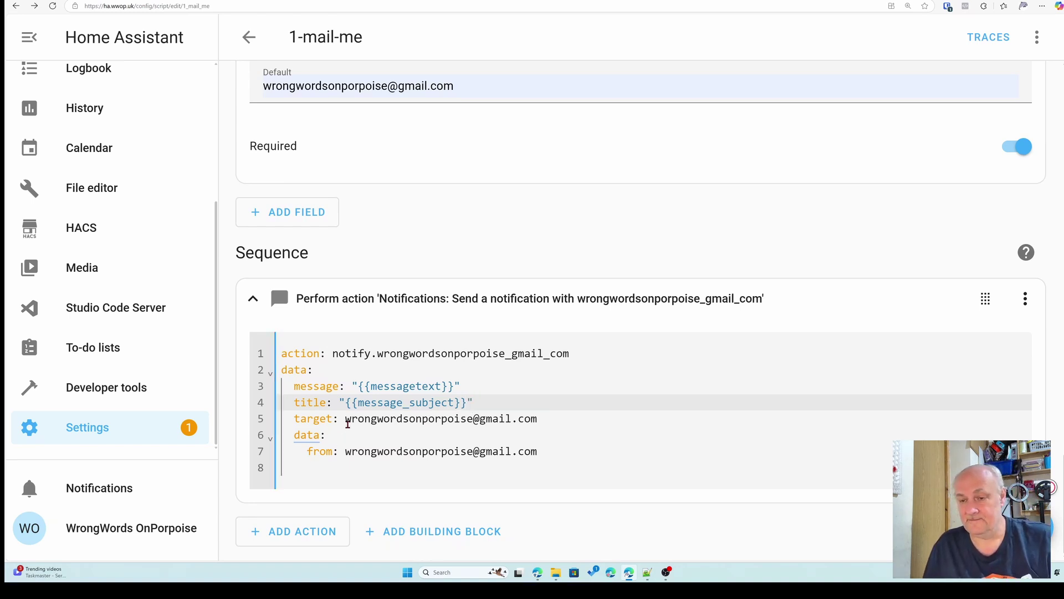
# - Replace the fixed target address with "{{whoto}}"
pyautogui.moveTo(347, 420); pyautogui.dragTo(535, 423)
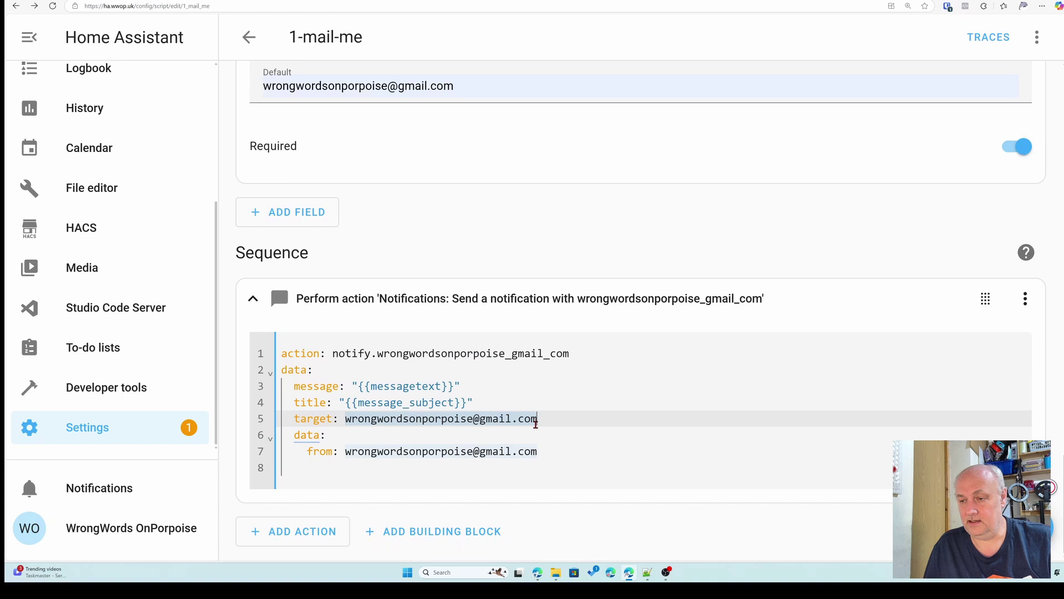
pyautogui.write('{{')
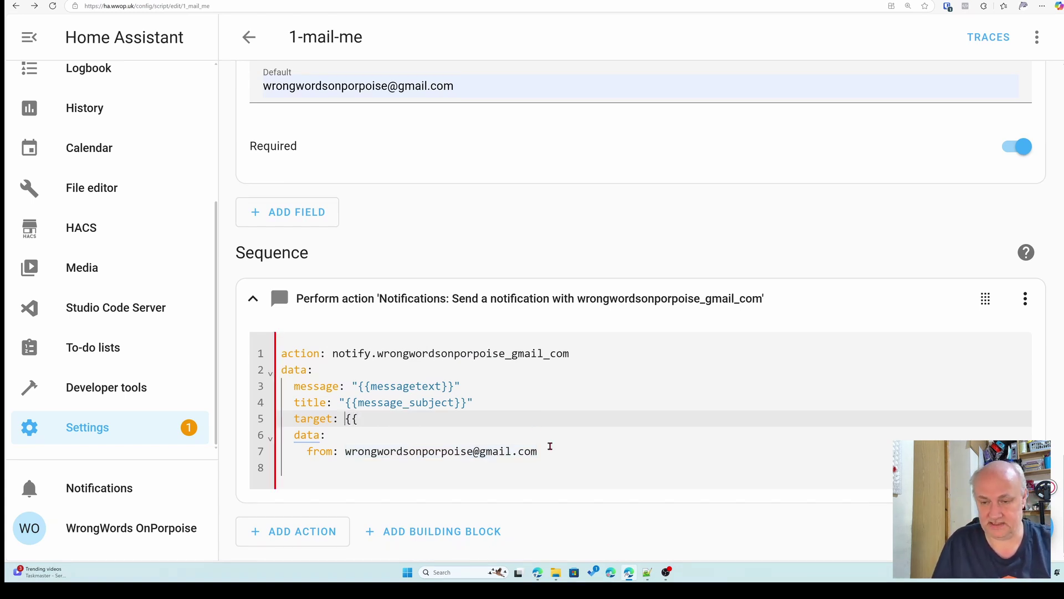
pyautogui.write('"')
pyautogui.press('End')
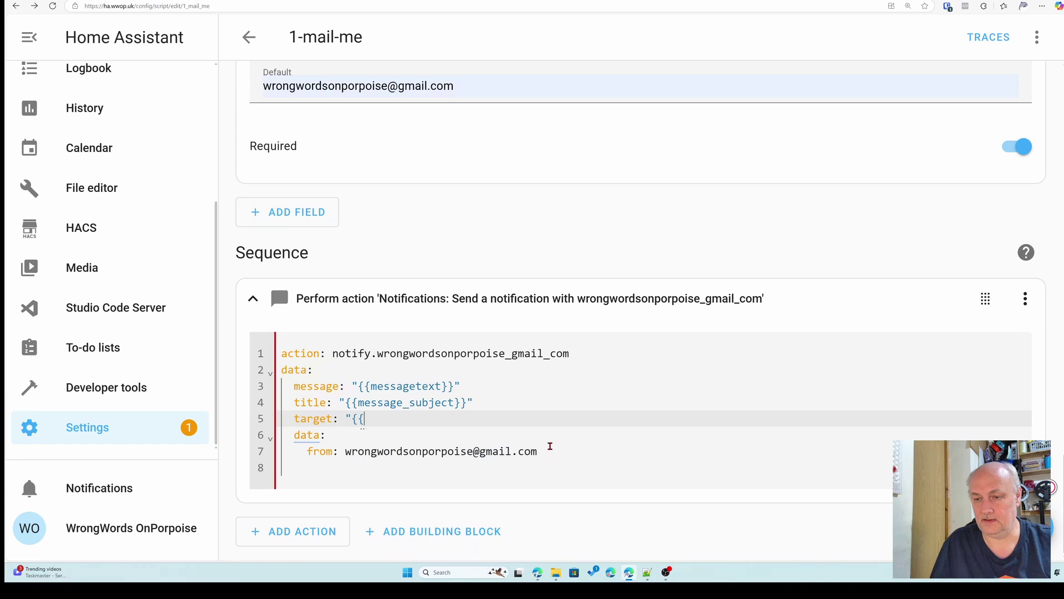
pyautogui.write('who')
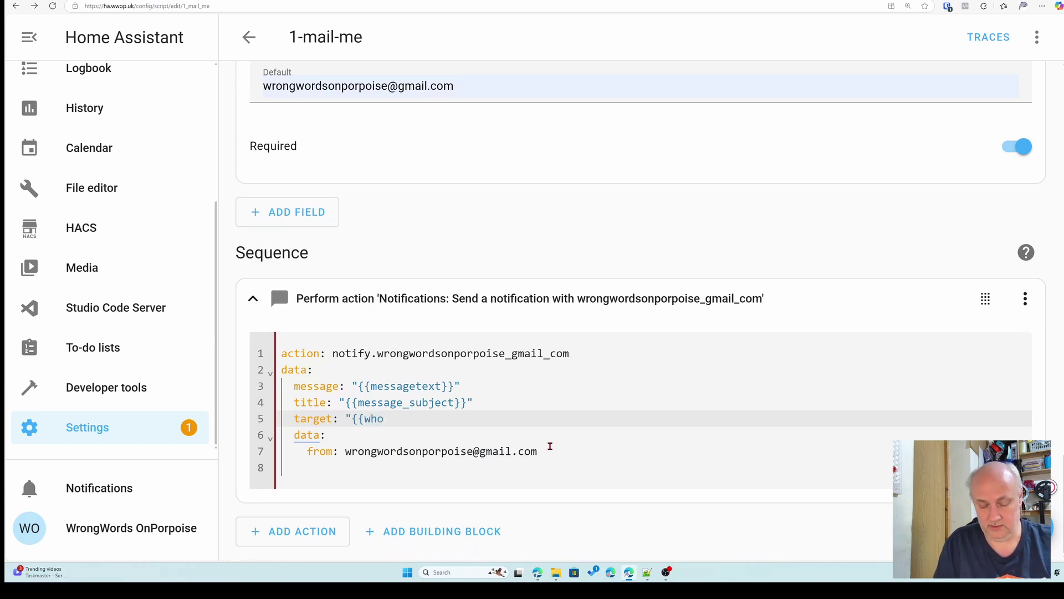
pyautogui.write('to')
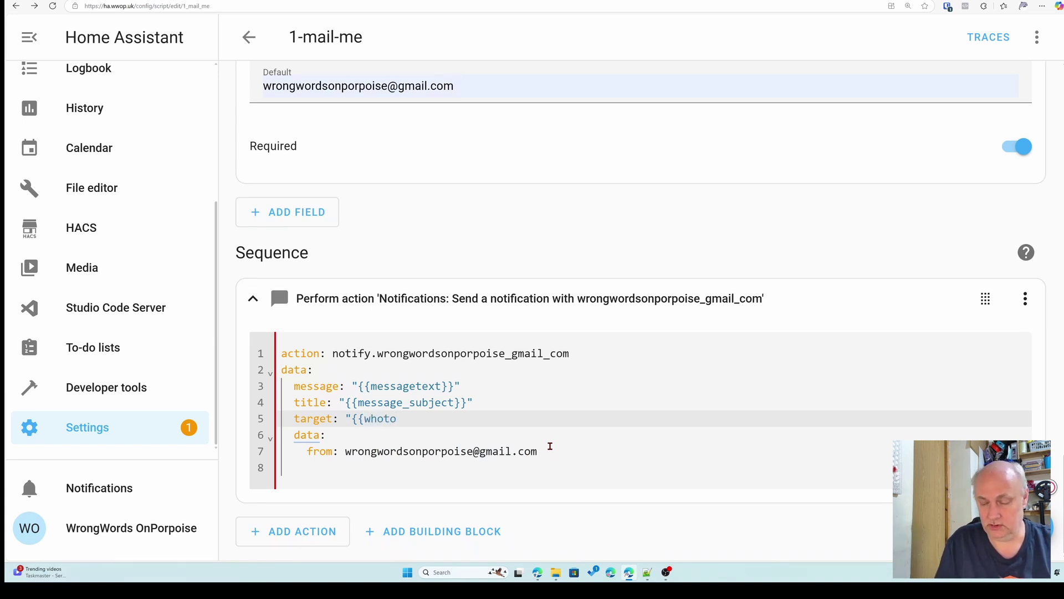
pyautogui.write('}}"')
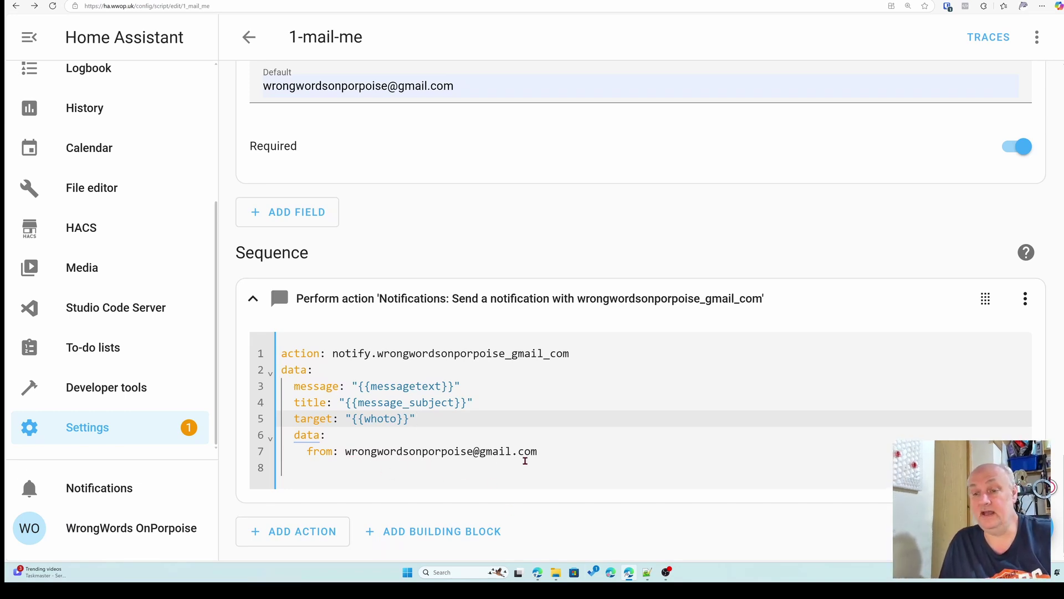
pyautogui.click(278, 279)
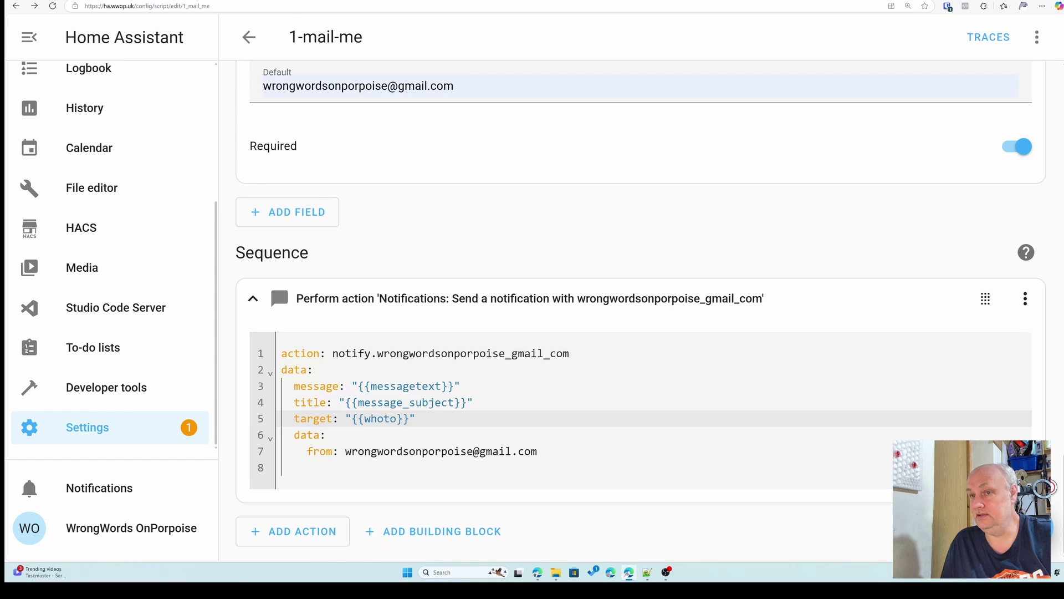
# - Run the 1-mail-me script with 'Message text1' and 'Message Subject1', then check Gmail
pyautogui.scroll(7, 836, 410)
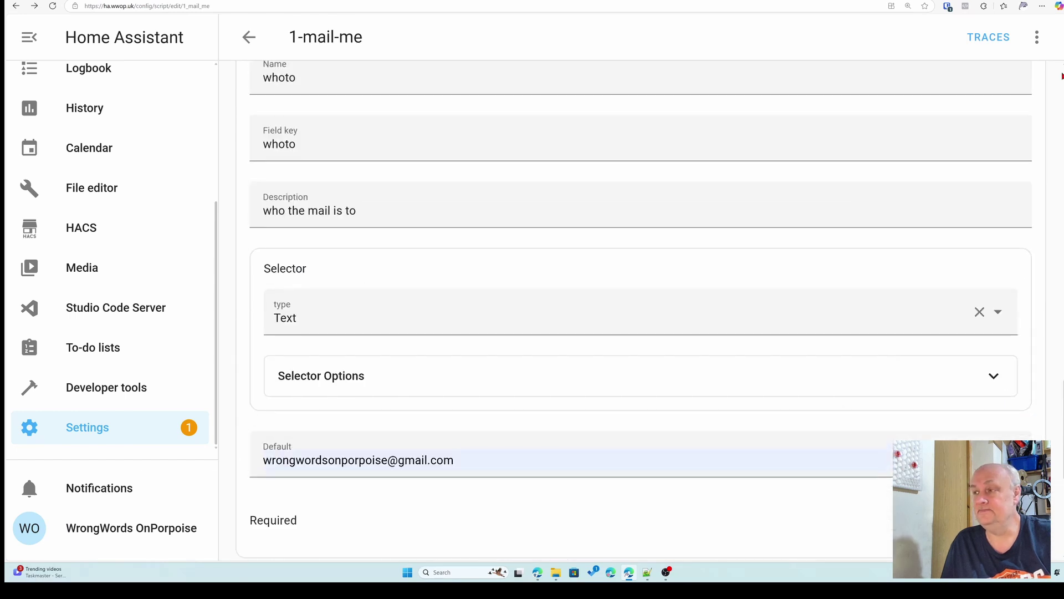
pyautogui.click(1037, 38)
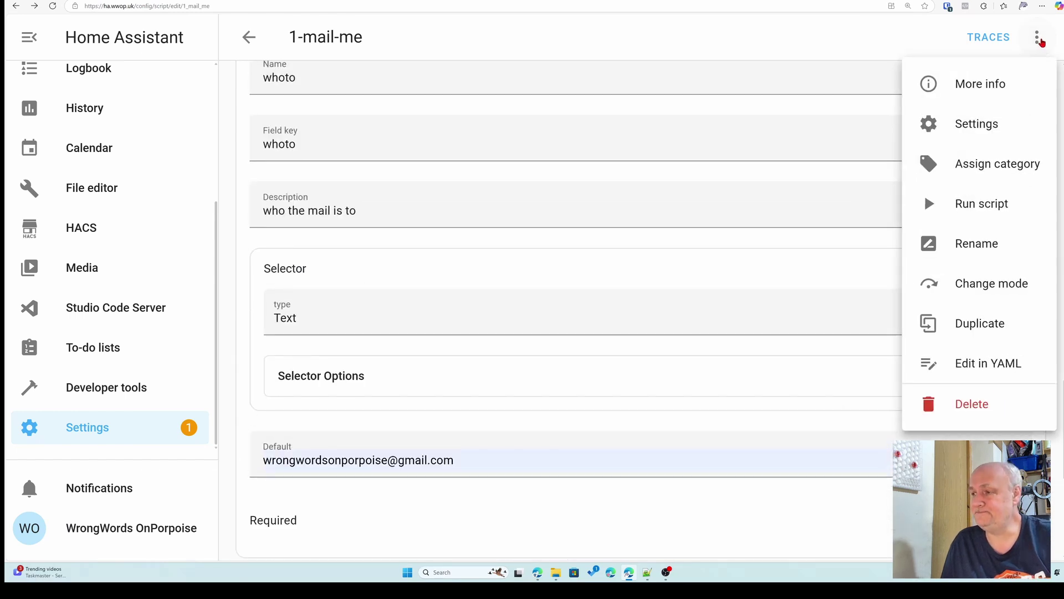
pyautogui.click(965, 207)
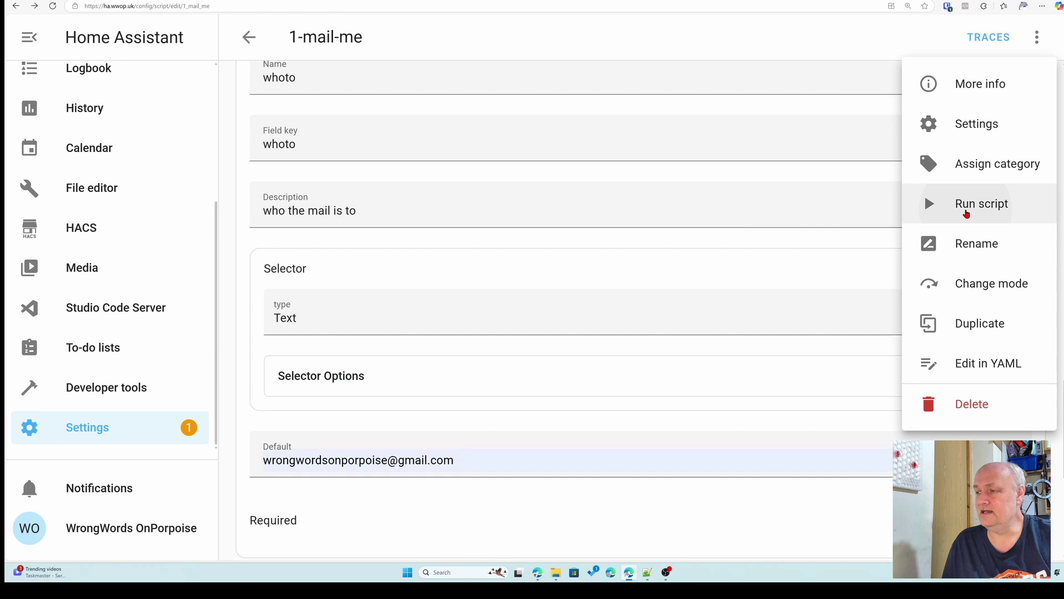
pyautogui.click(642, 326)
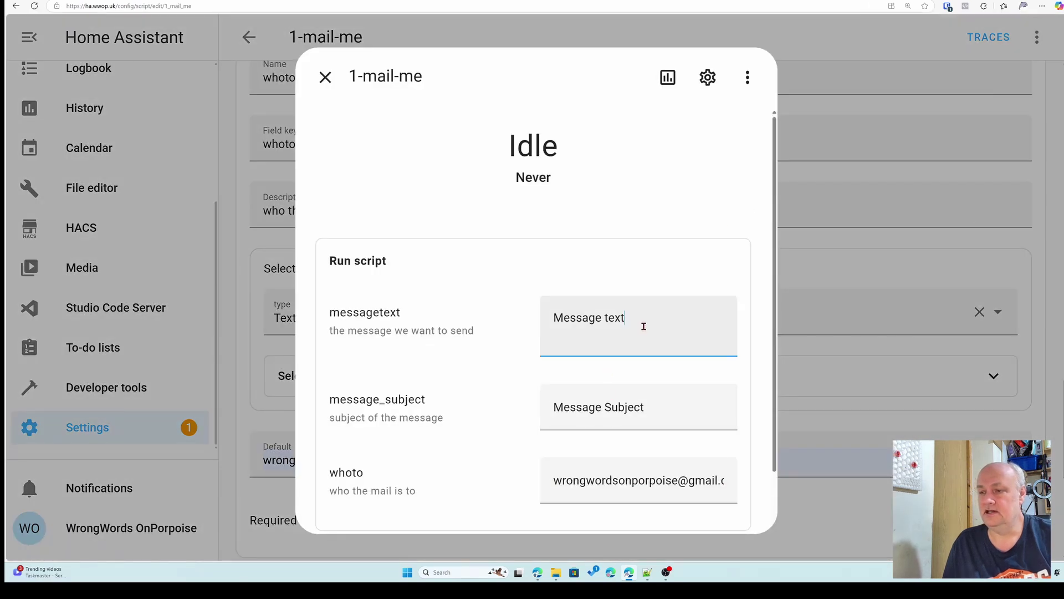
pyautogui.write('1')
pyautogui.click(662, 402)
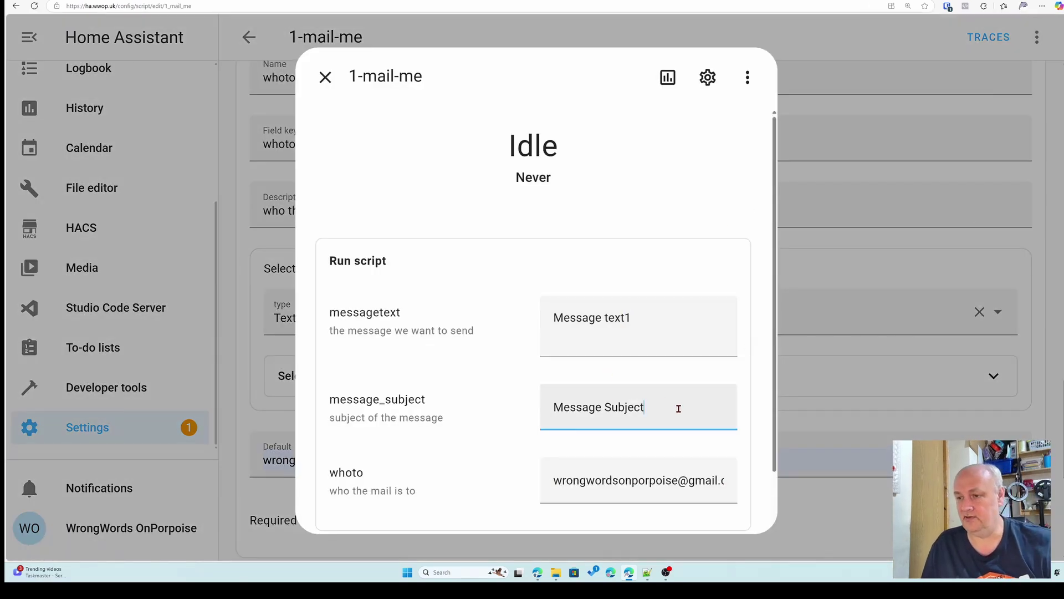
pyautogui.scroll(-1, 676, 408)
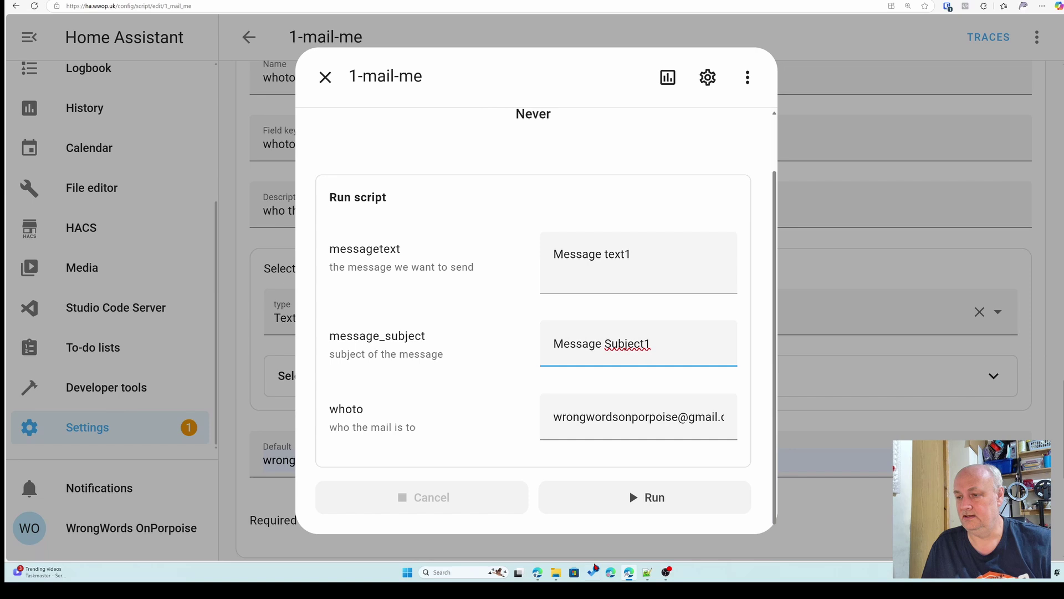
pyautogui.click(652, 505)
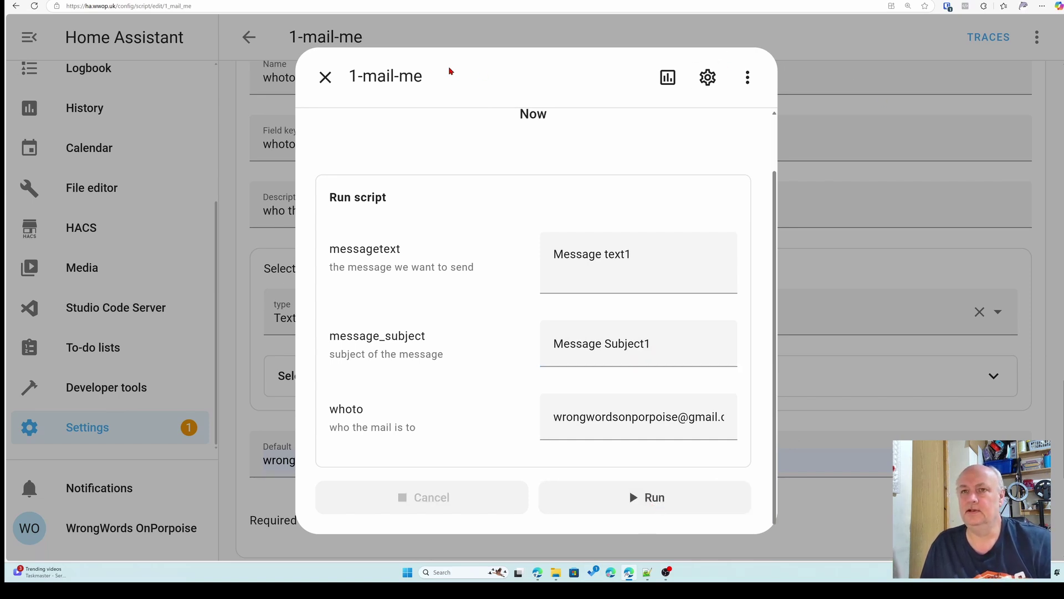
pyautogui.hotkey('ctrl', 'Tab')
# - Run the script a second time and confirm both Message Subject1 emails arrived in Gmail
pyautogui.moveTo(79, 88)
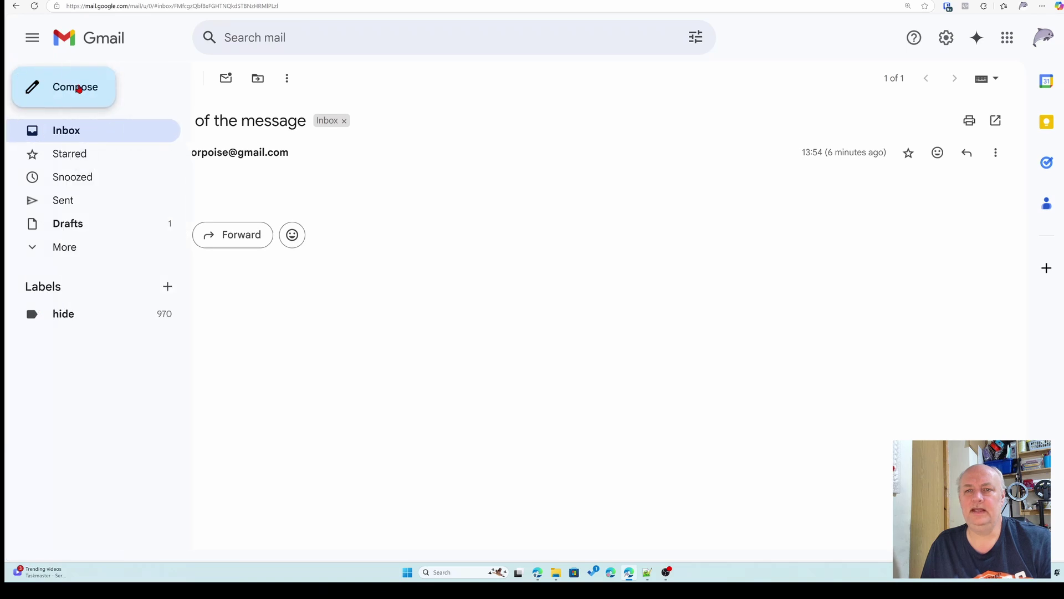
pyautogui.click(81, 88)
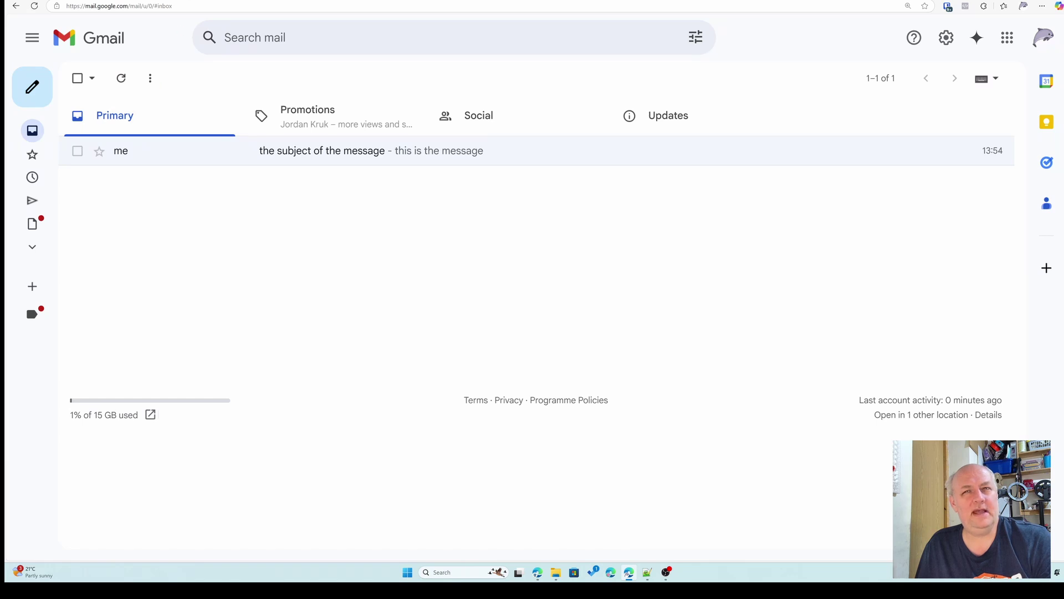
pyautogui.hotkey('ctrl', 'Tab')
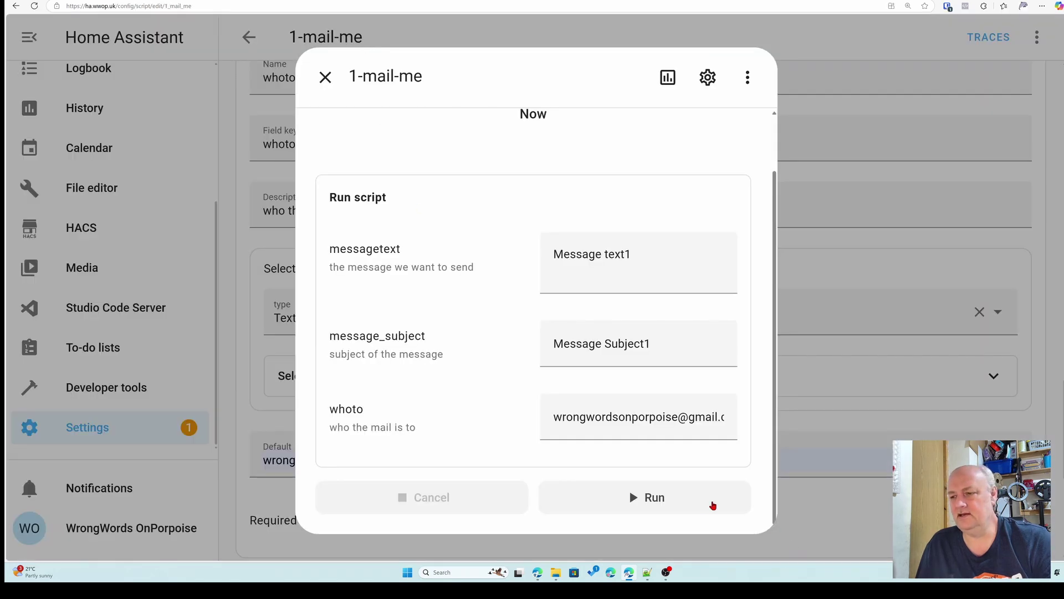
pyautogui.click(694, 502)
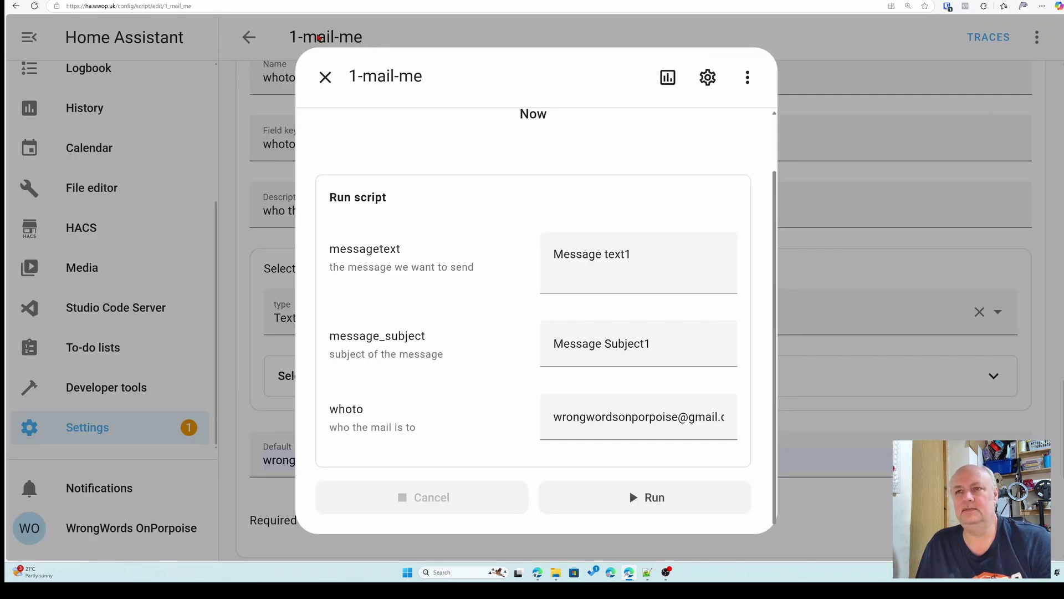
pyautogui.hotkey('ctrl', 'shift', 'Tab')
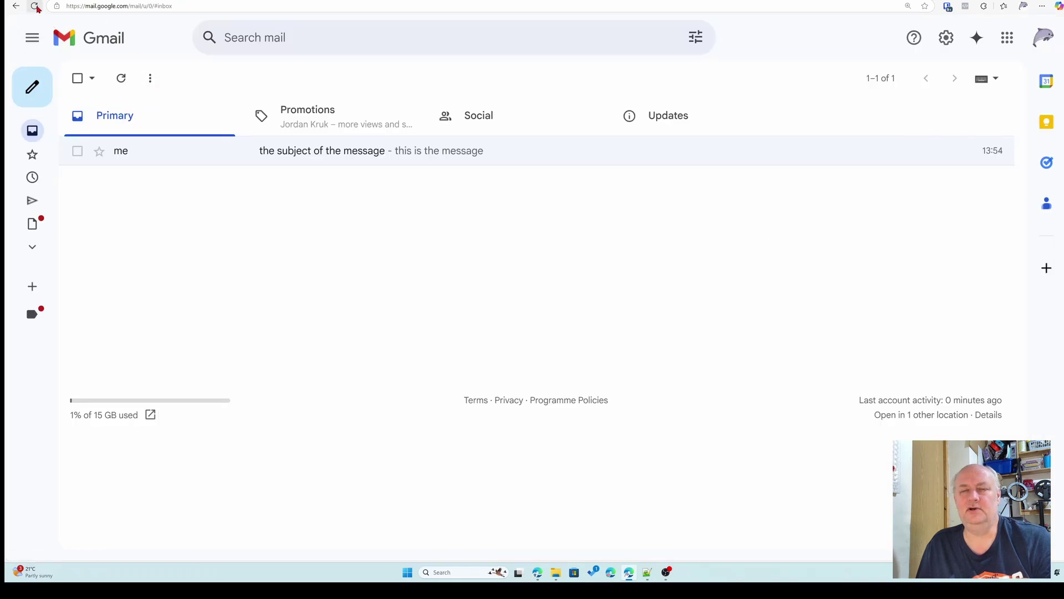
pyautogui.click(34, 6)
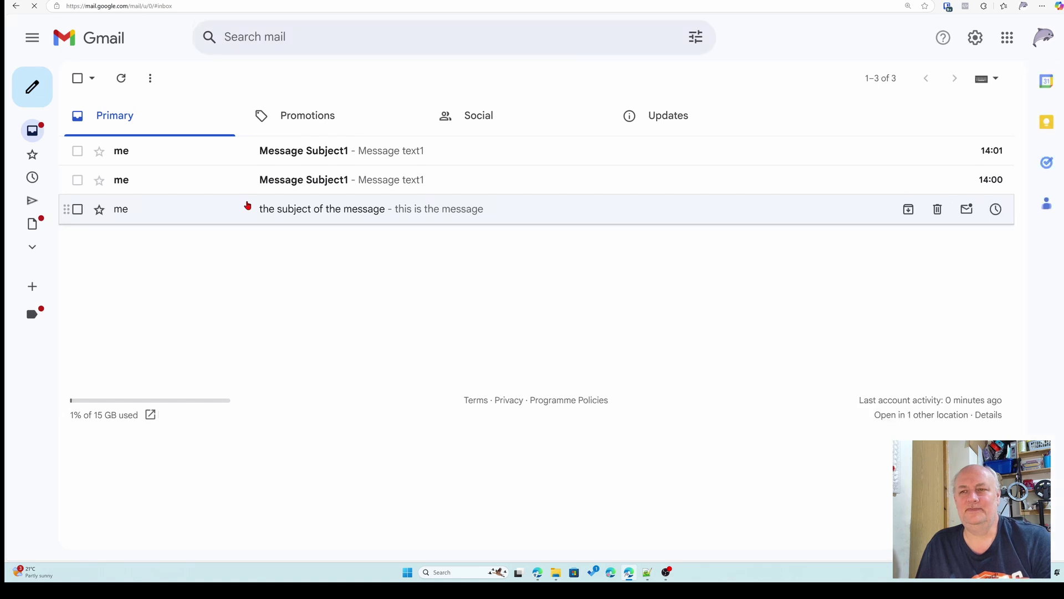
pyautogui.click(296, 180)
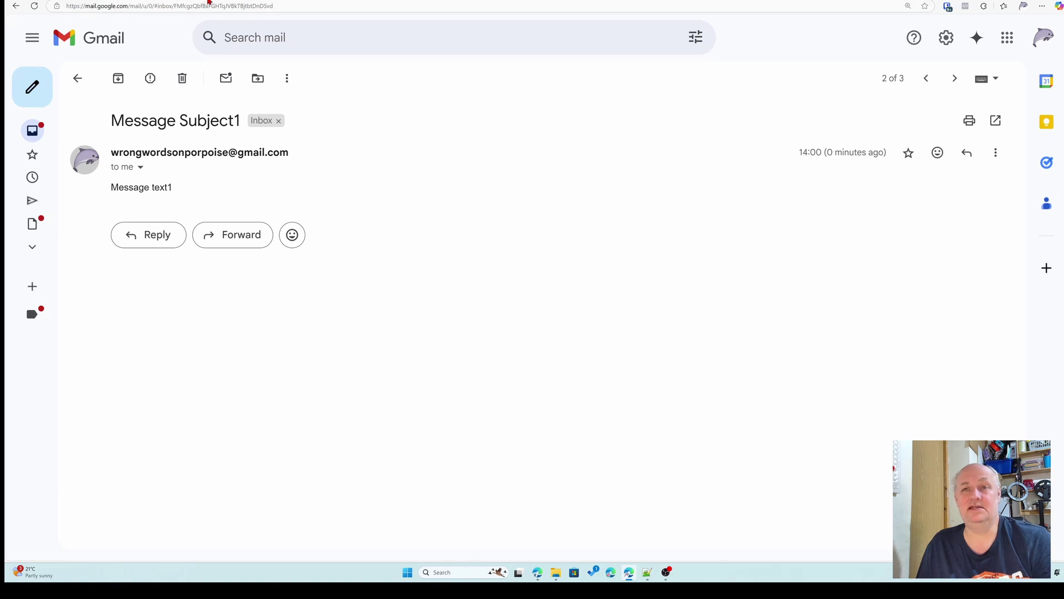
pyautogui.hotkey('ctrl', 'Tab')
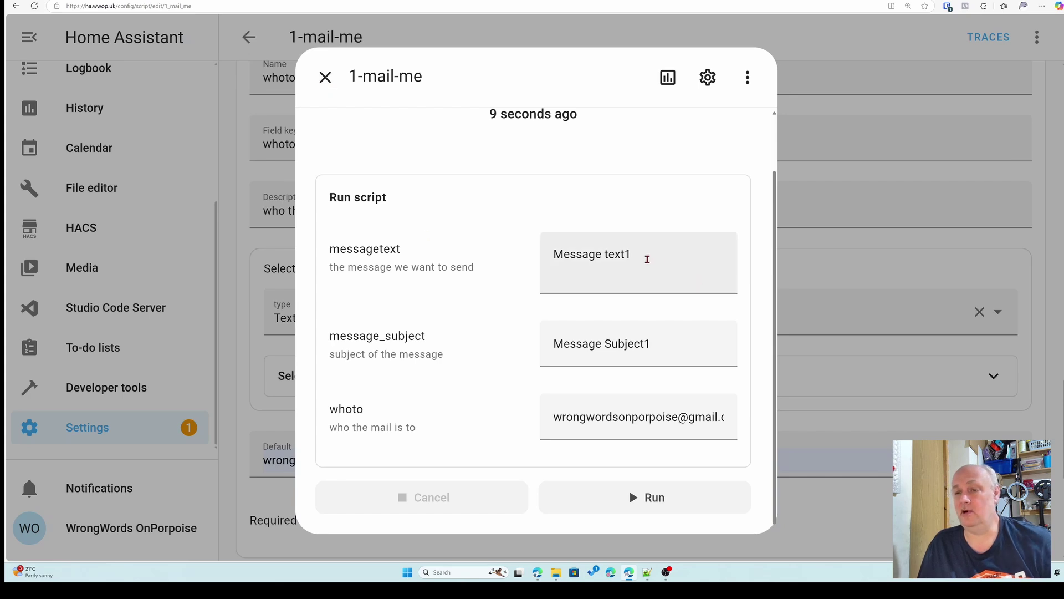
# - Change the message text to 'Message <b>text</b>' and run the script twice
pyautogui.click(650, 257)
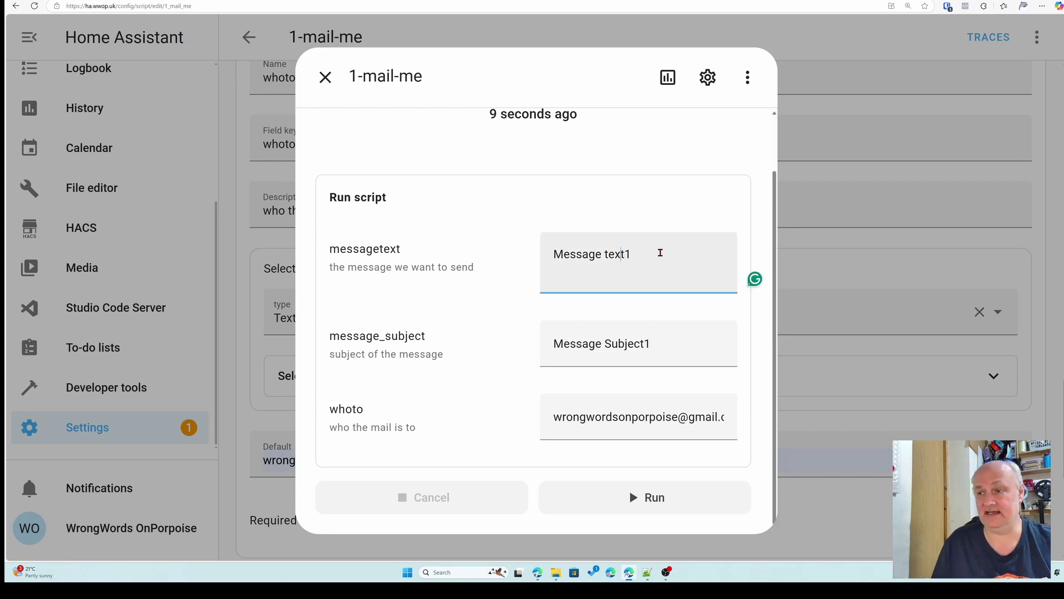
pyautogui.press('Left')
pyautogui.press('Left')
pyautogui.press('Left')
pyautogui.press('Left')
pyautogui.write('<b')
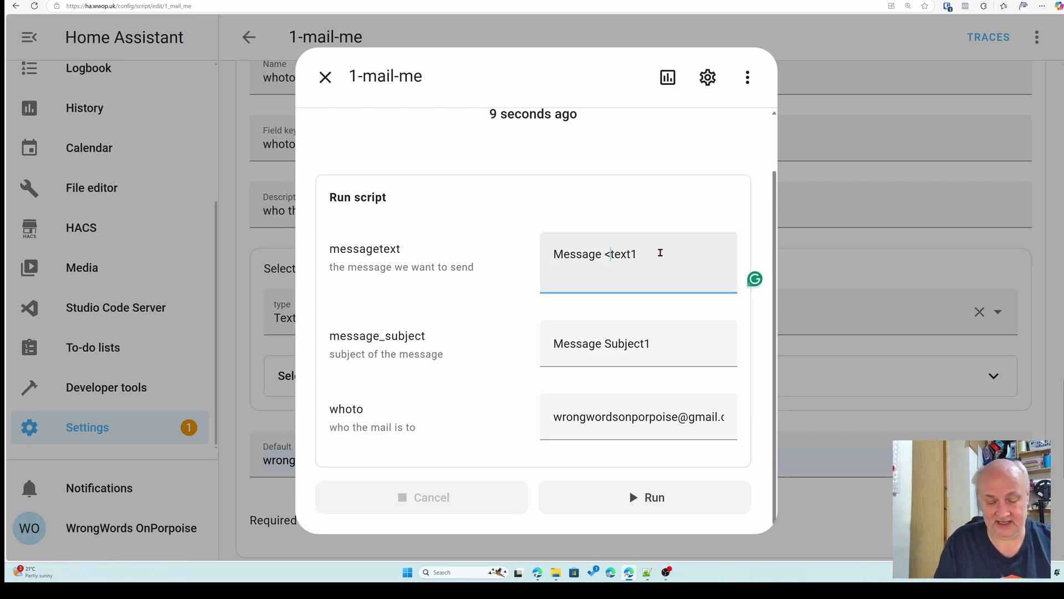
pyautogui.write('>')
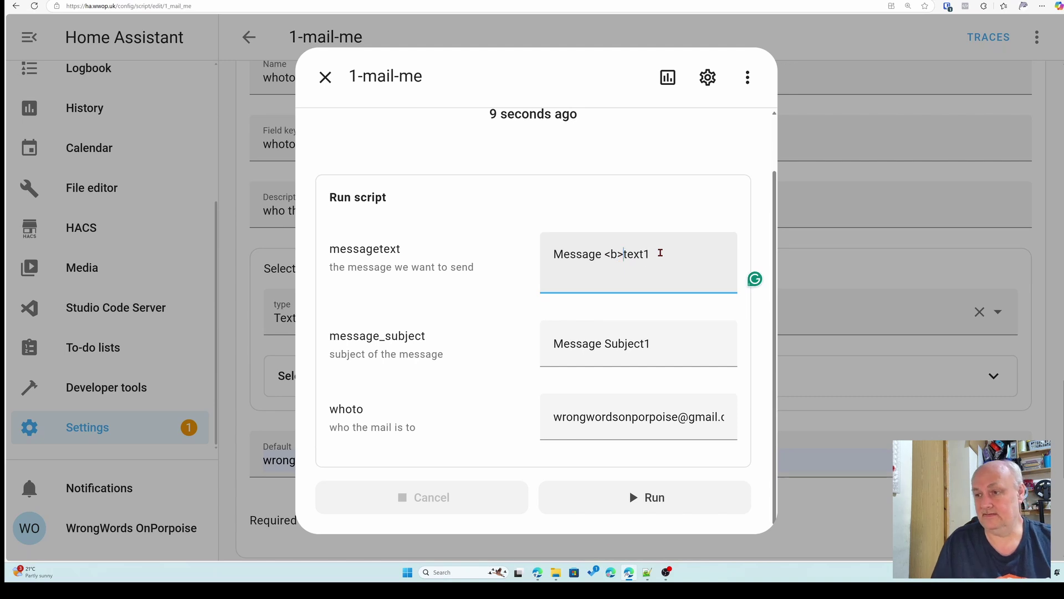
pyautogui.press('Right')
pyautogui.press('Right')
pyautogui.press('Right')
pyautogui.press('Right')
pyautogui.press('Delete')
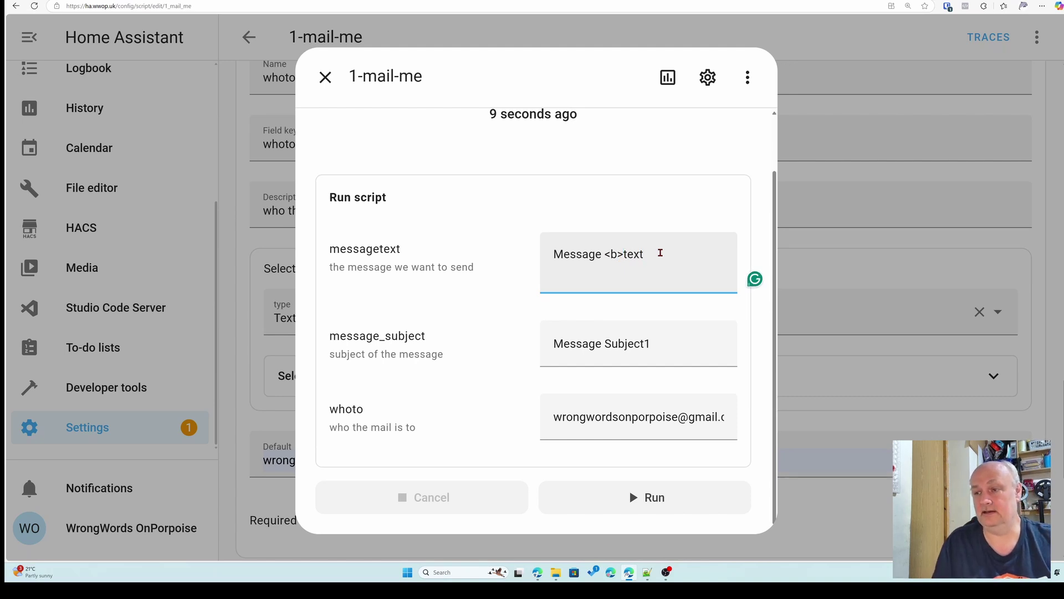
pyautogui.write('<b')
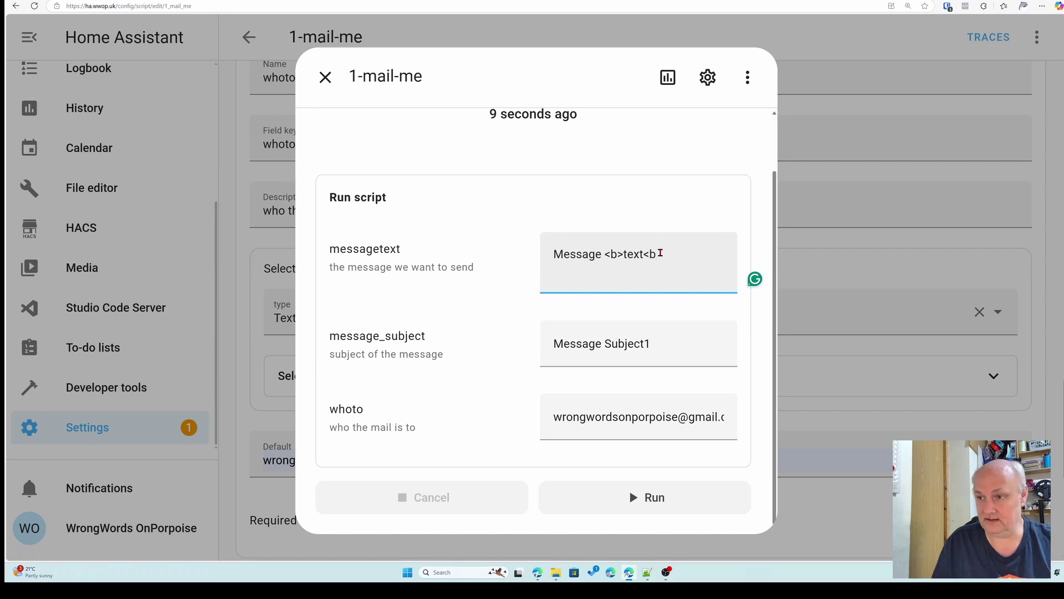
pyautogui.press('BackSpace')
pyautogui.write('/b>')
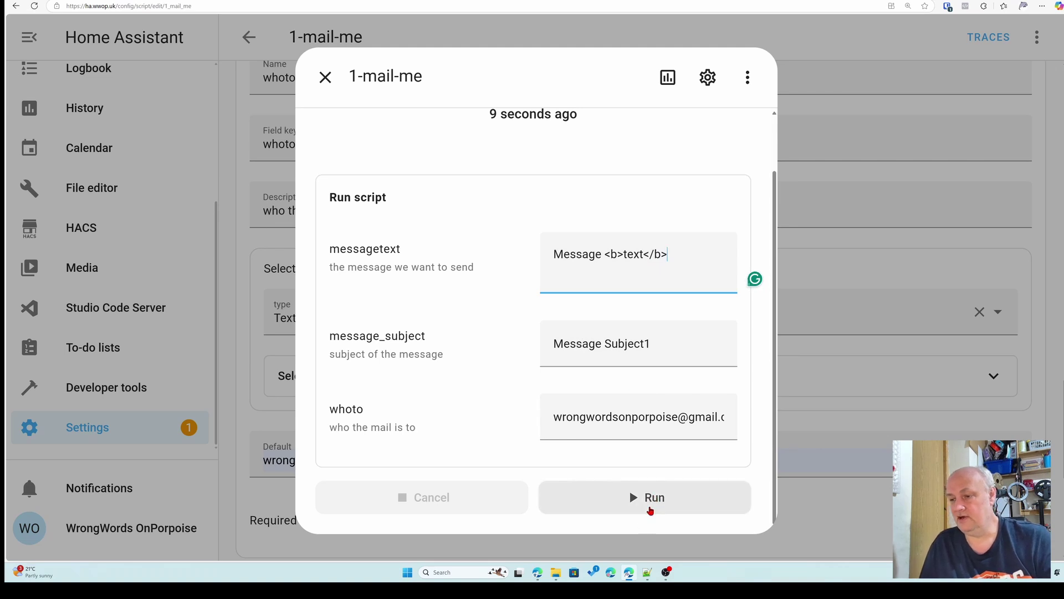
pyautogui.click(648, 502)
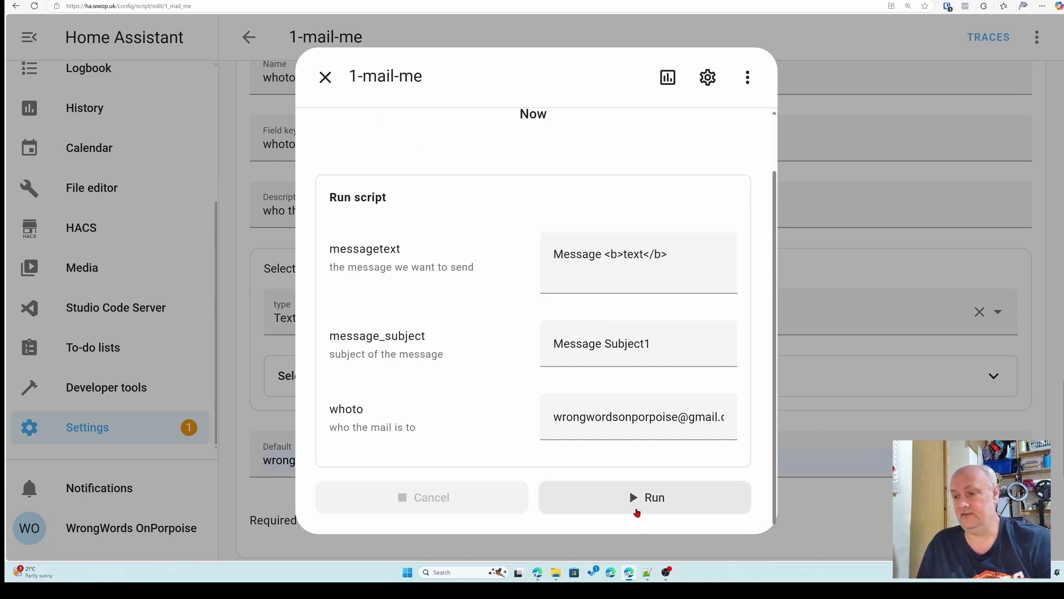
pyautogui.click(634, 498)
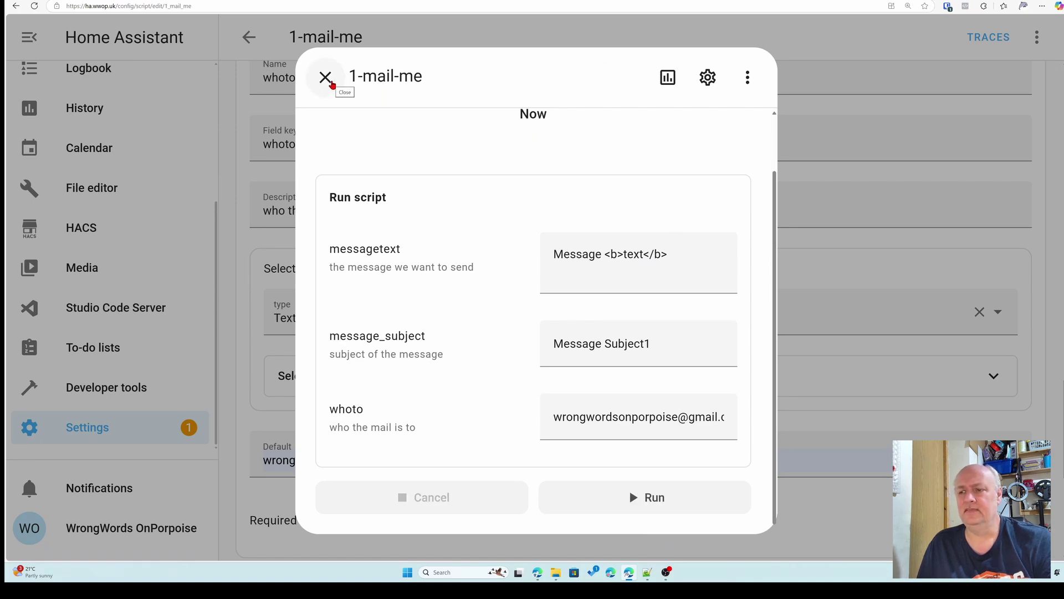
# - Close the run dialog and read each new Message Subject1 email, checking 'text' is bold
pyautogui.click(327, 79)
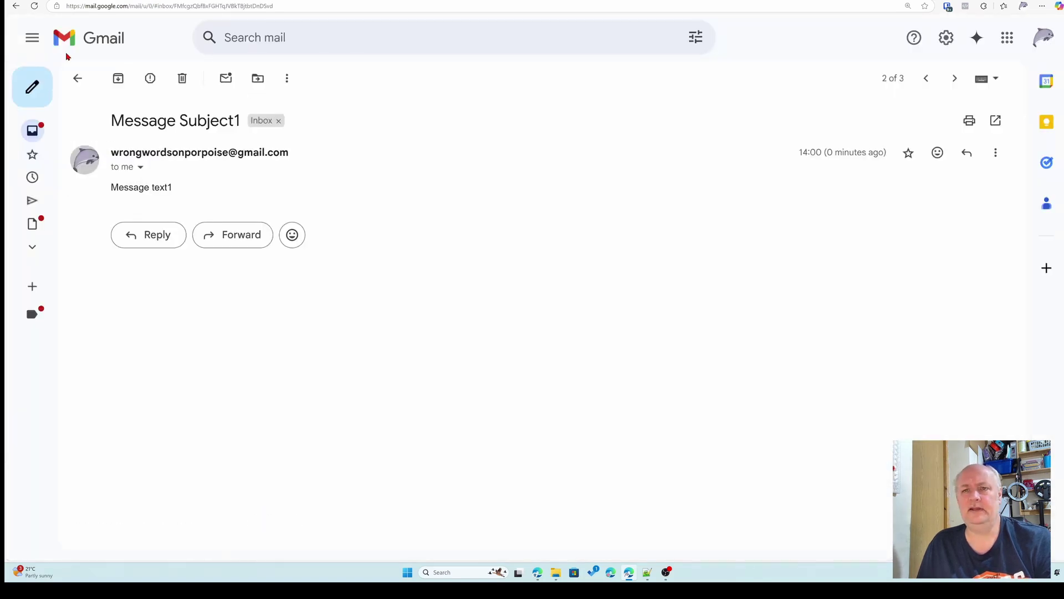
pyautogui.click(78, 79)
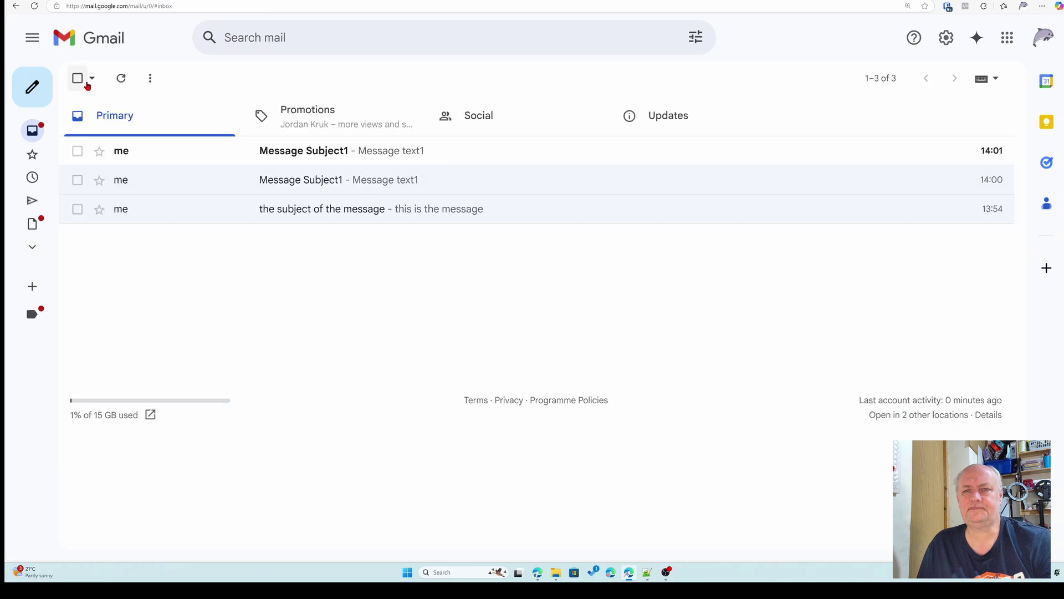
pyautogui.click(306, 151)
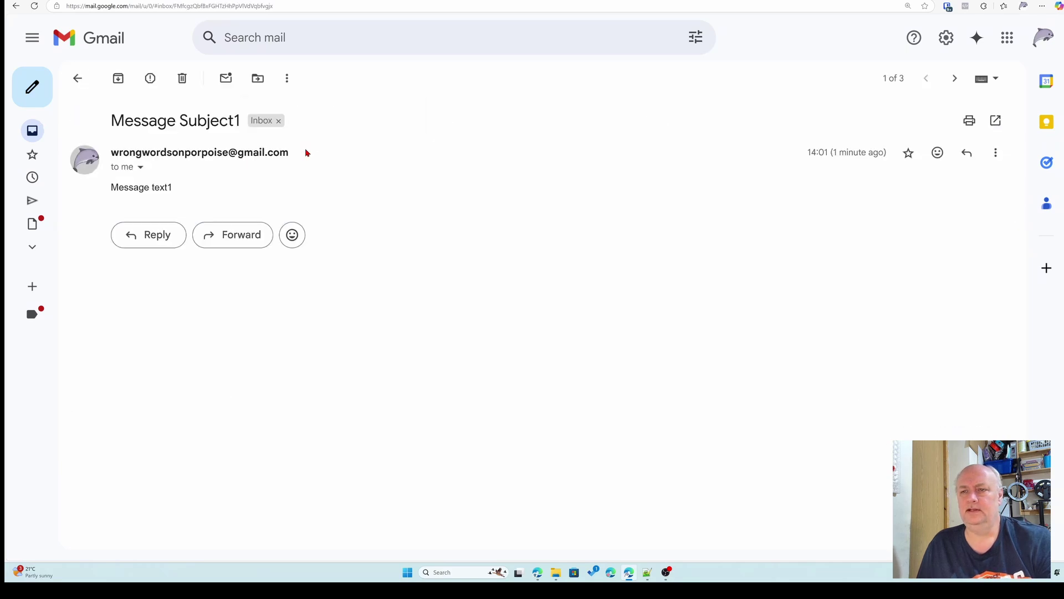
pyautogui.click(78, 78)
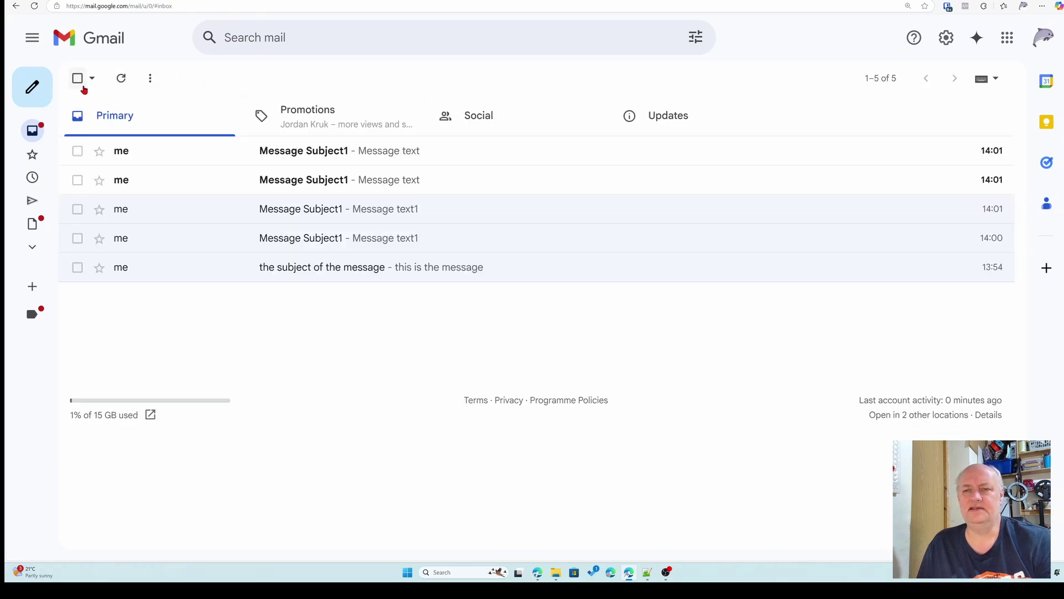
pyautogui.click(297, 186)
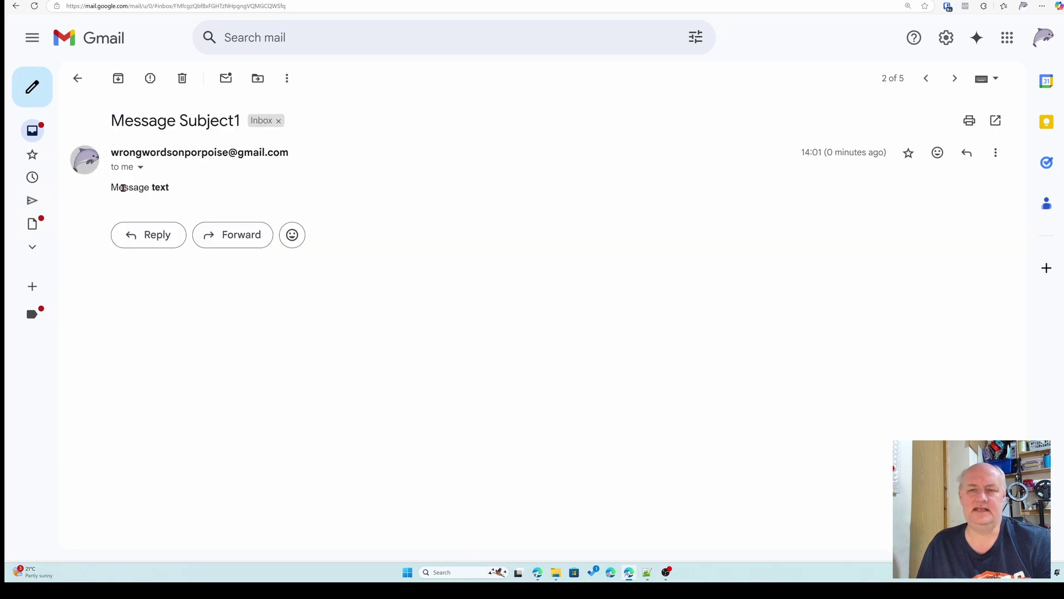
pyautogui.click(78, 78)
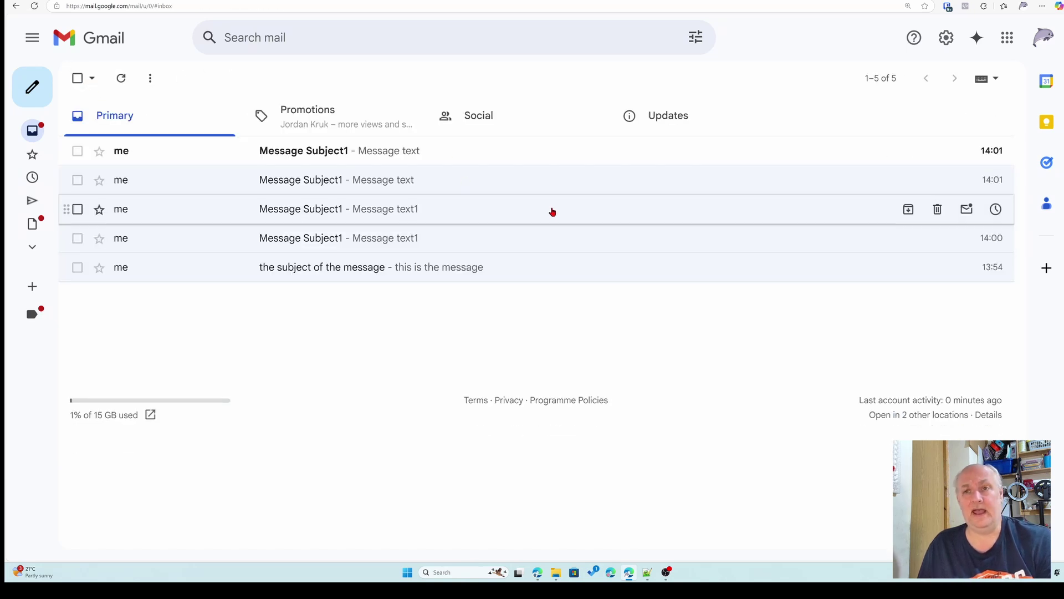
pyautogui.click(302, 158)
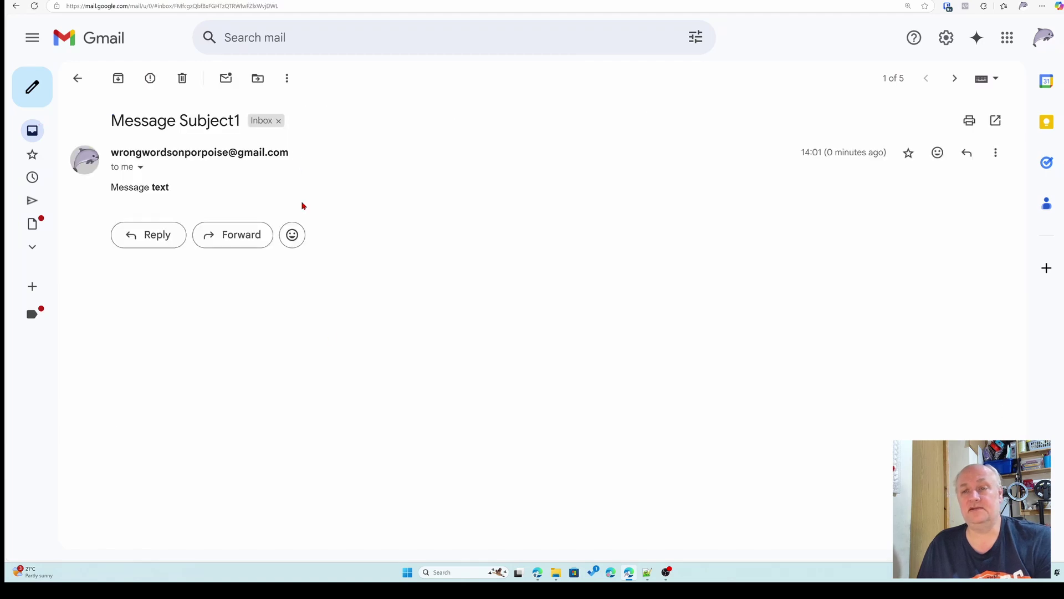
pyautogui.click(78, 79)
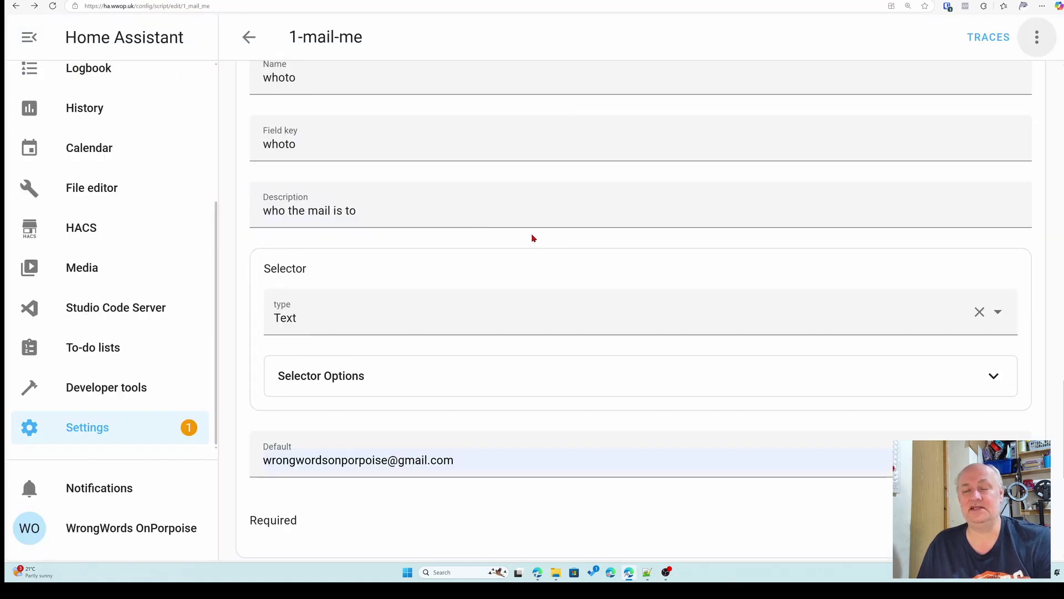
# - Leave the 1-mail-me script editor for the Home Assistant Settings page
pyautogui.scroll(4, 532, 237)
pyautogui.scroll(20, 532, 234)
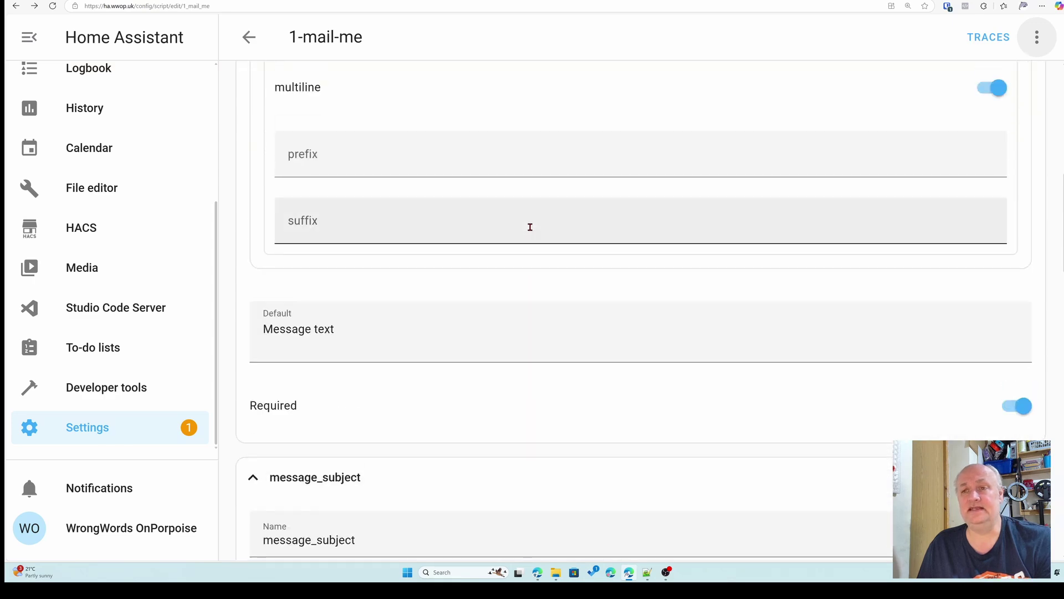
pyautogui.scroll(5, 530, 226)
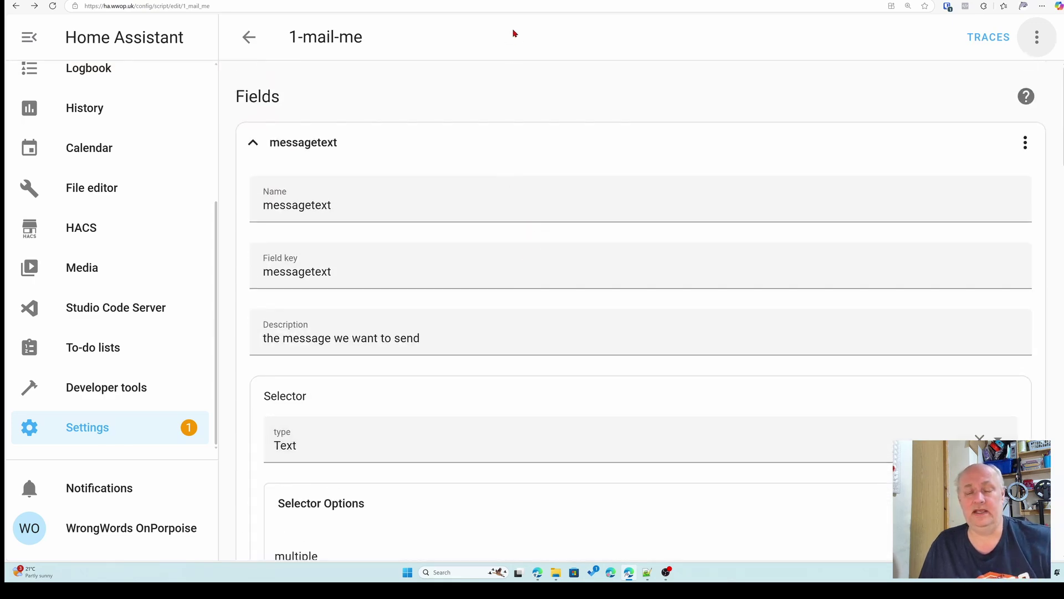
pyautogui.click(109, 430)
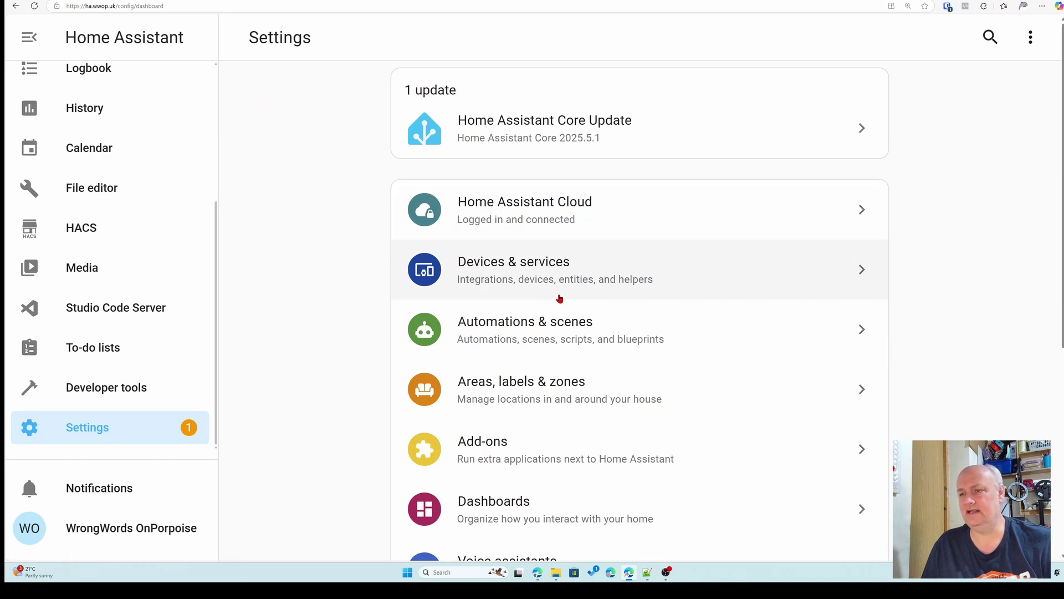
# - Create a new blank automation from Automations & scenes
pyautogui.click(528, 349)
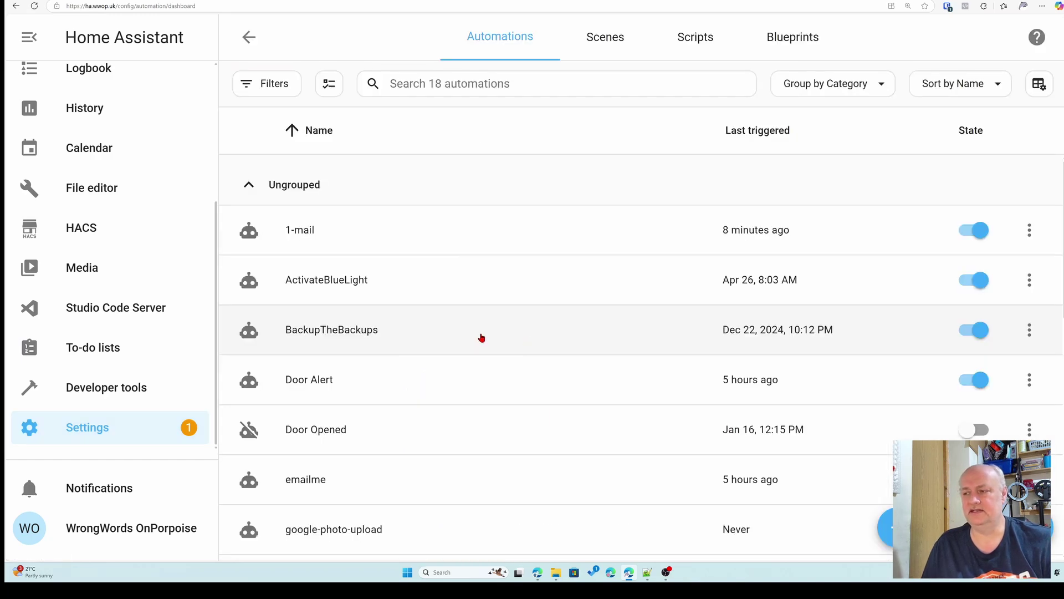
pyautogui.click(887, 529)
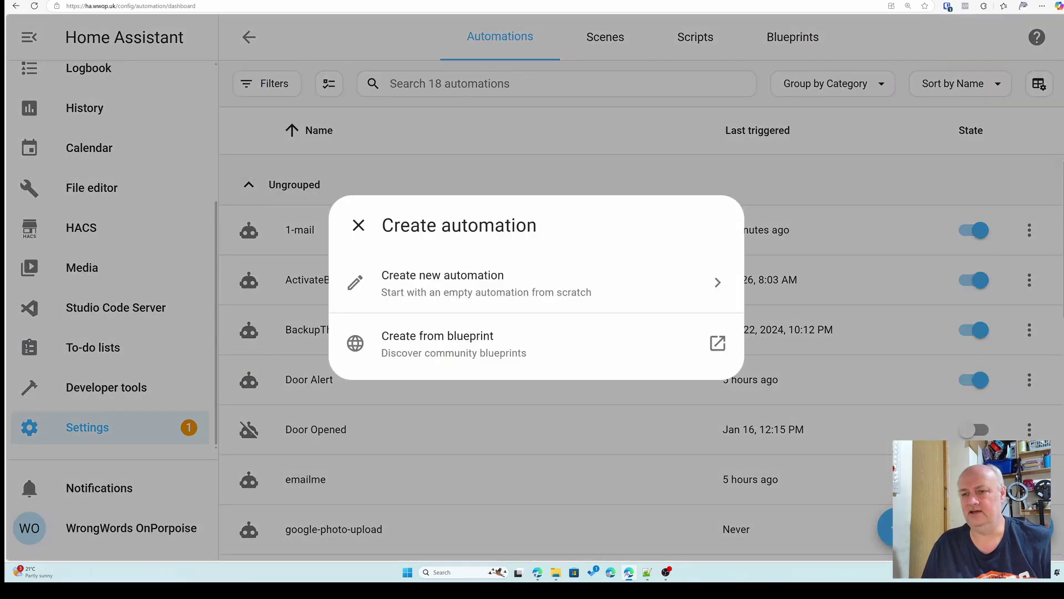
pyautogui.click(434, 289)
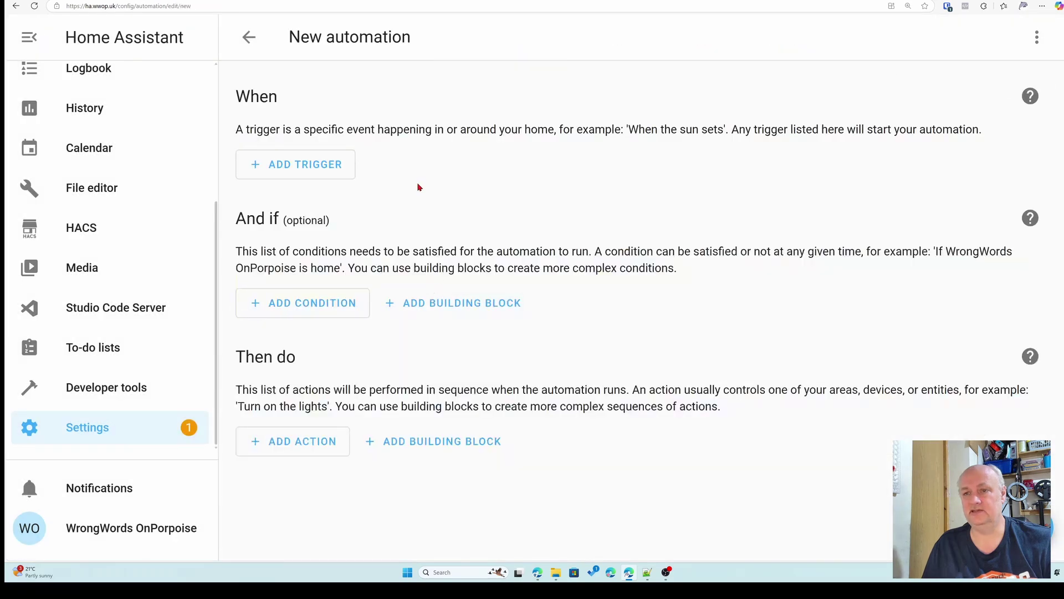
# - Add a DoorSensor device trigger firing on 'DoorSensor Opening opened'
pyautogui.click(310, 167)
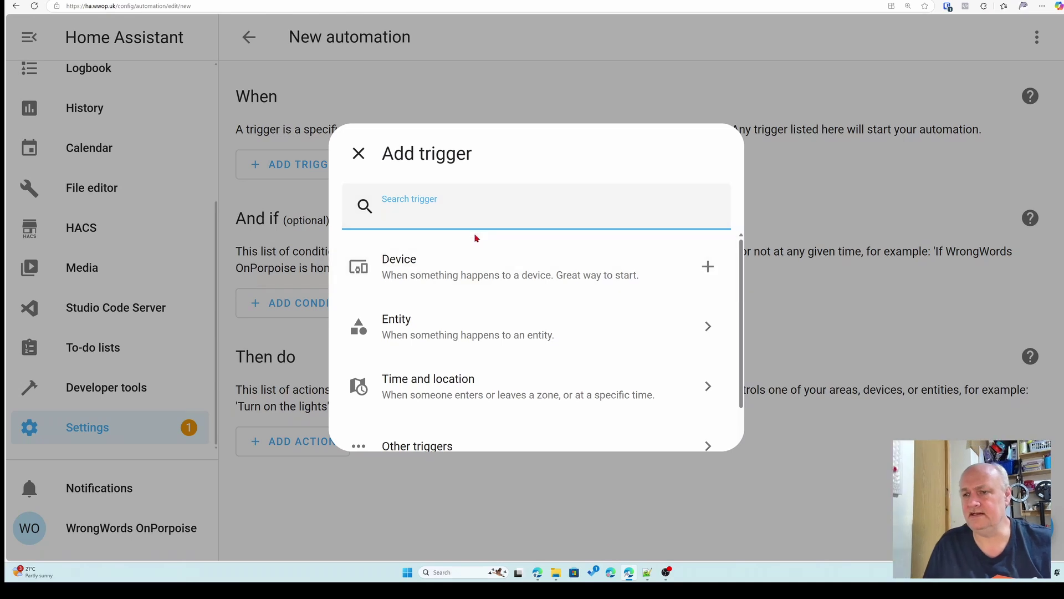
pyautogui.click(463, 273)
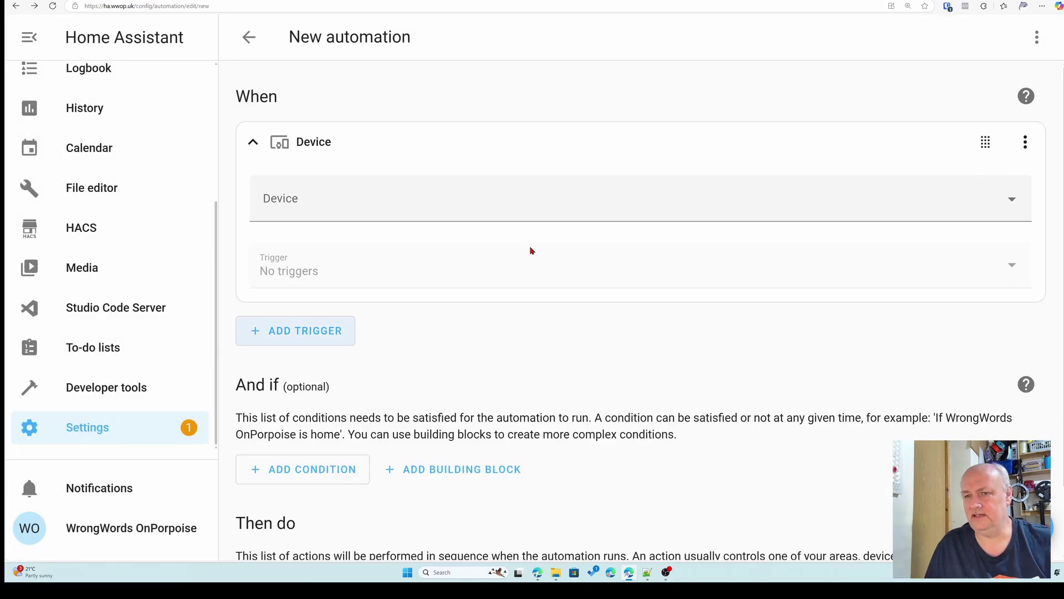
pyautogui.click(496, 214)
pyautogui.scroll(-3, 479, 298)
pyautogui.scroll(-5, 478, 298)
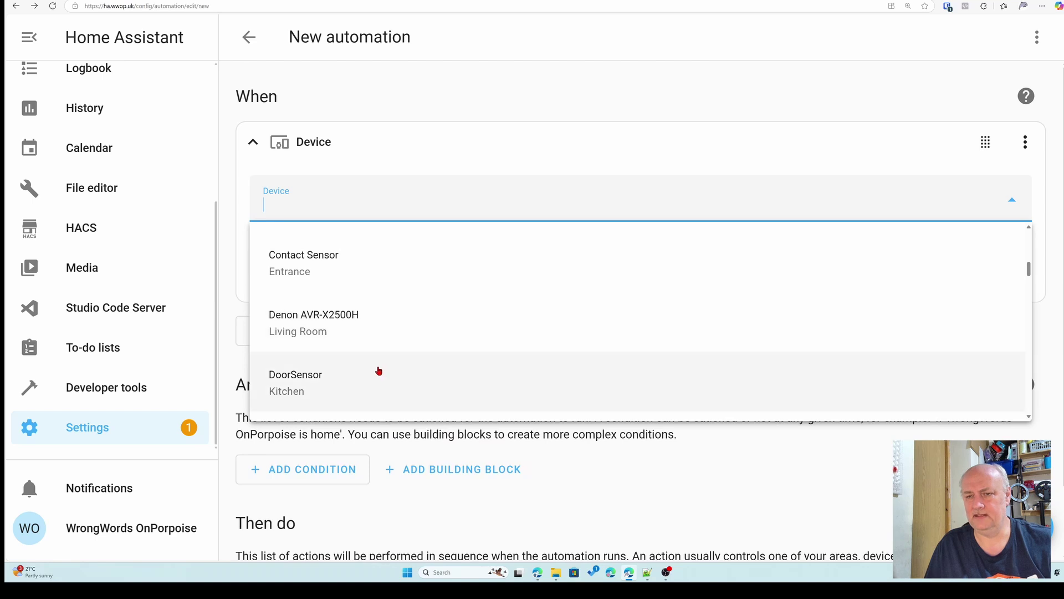
pyautogui.click(378, 373)
pyautogui.click(440, 271)
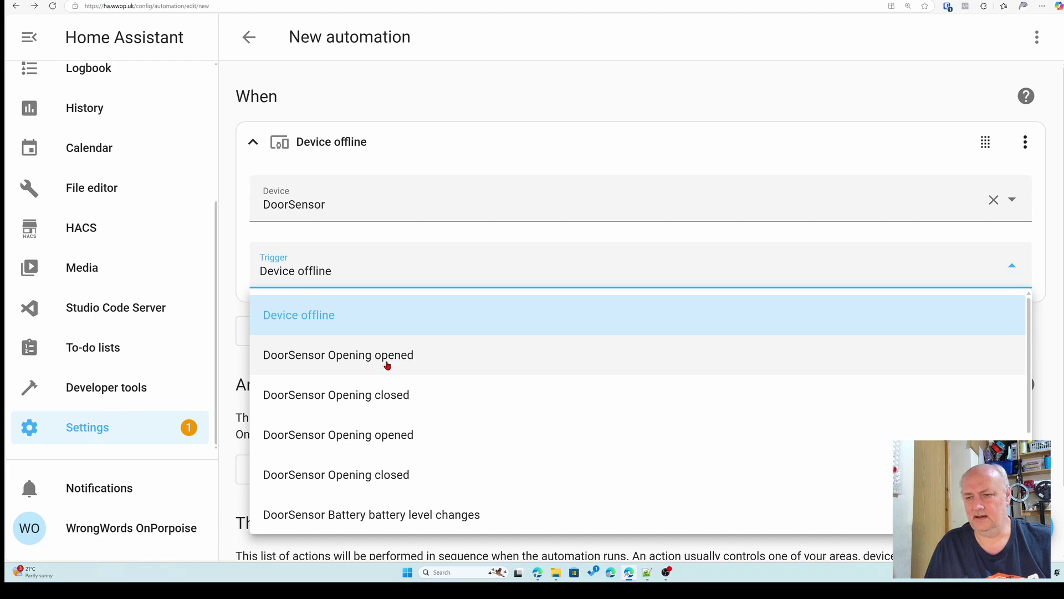
pyautogui.click(407, 442)
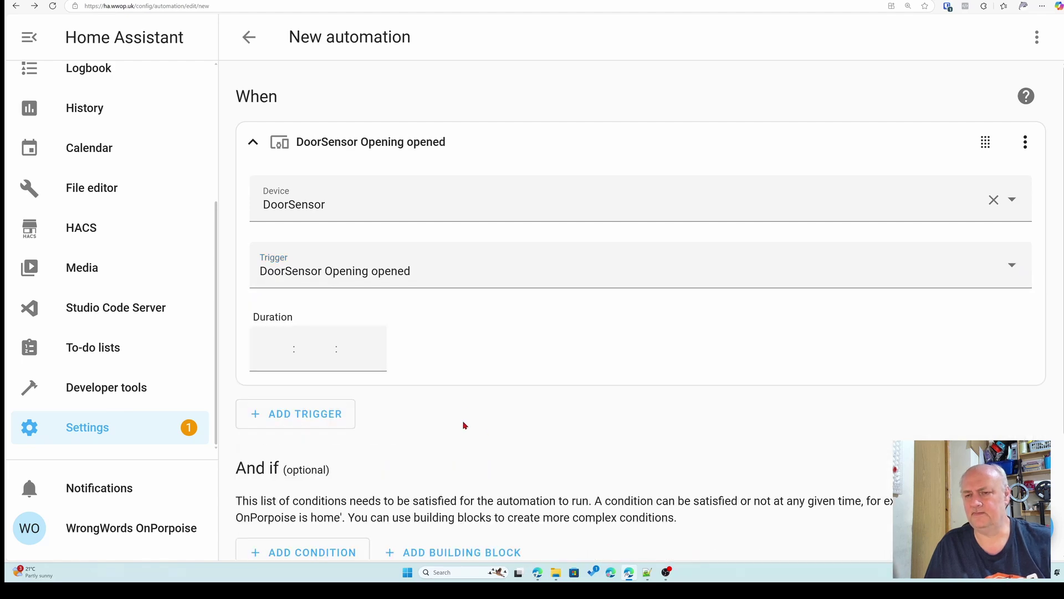
pyautogui.scroll(-3, 463, 424)
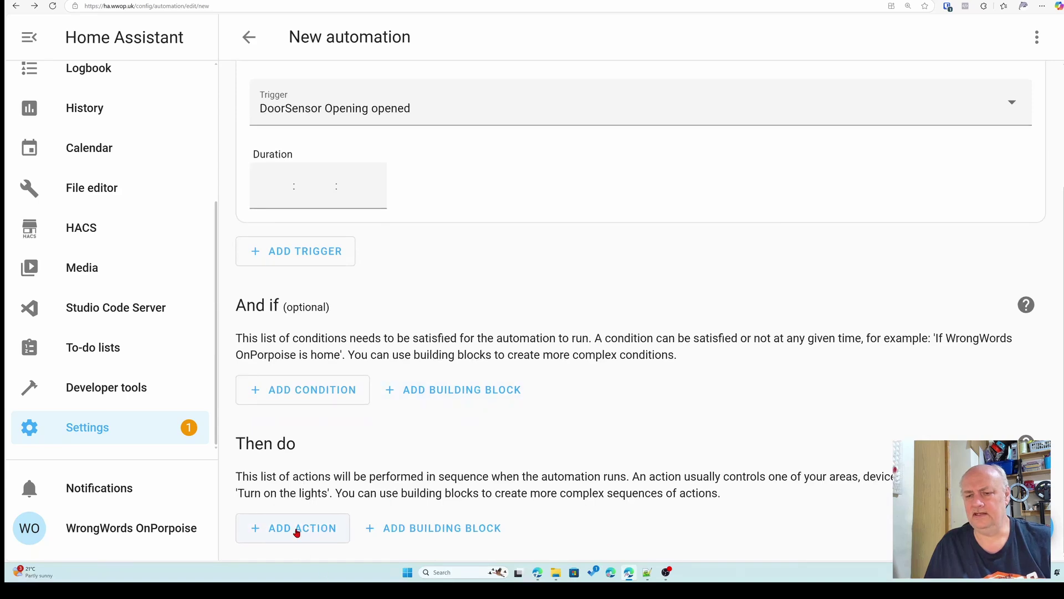
# - Add a Script: 1-mail-me action with message_subject set to 'Door Opened'
pyautogui.click(300, 528)
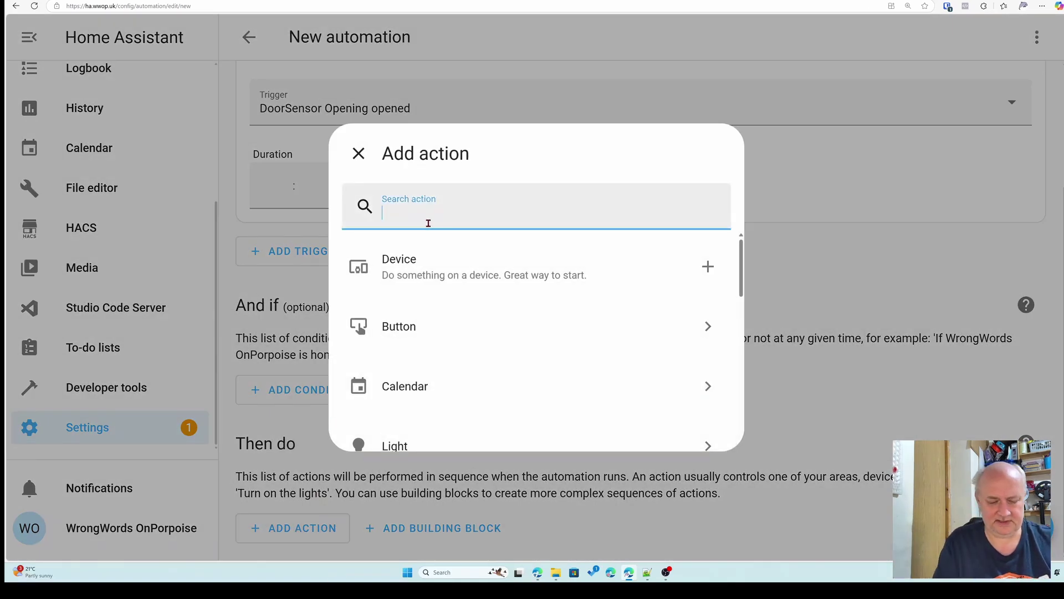
pyautogui.write('script')
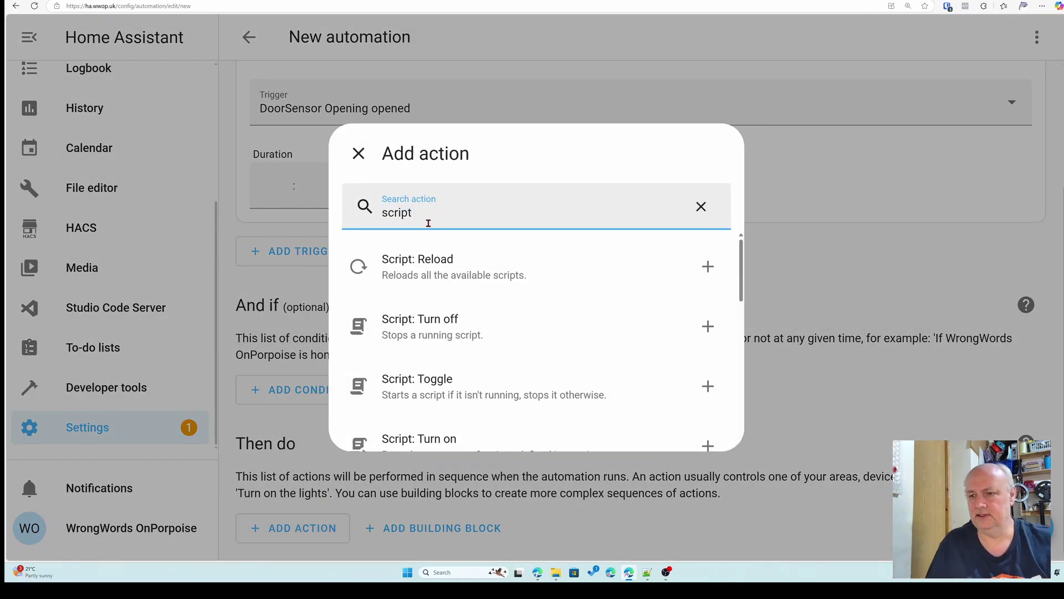
pyautogui.scroll(-6, 484, 299)
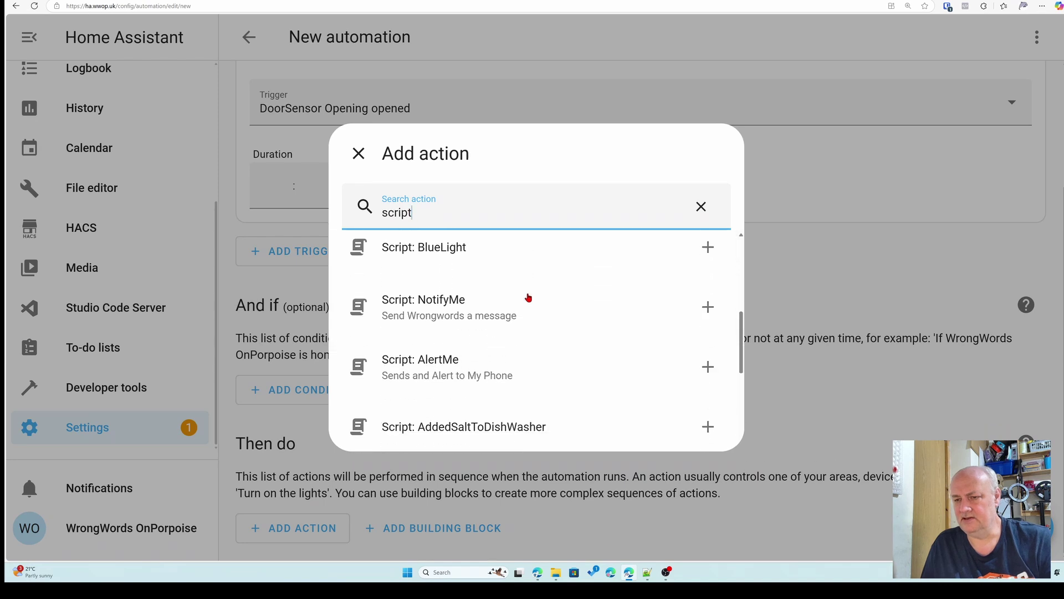
pyautogui.scroll(-3, 528, 298)
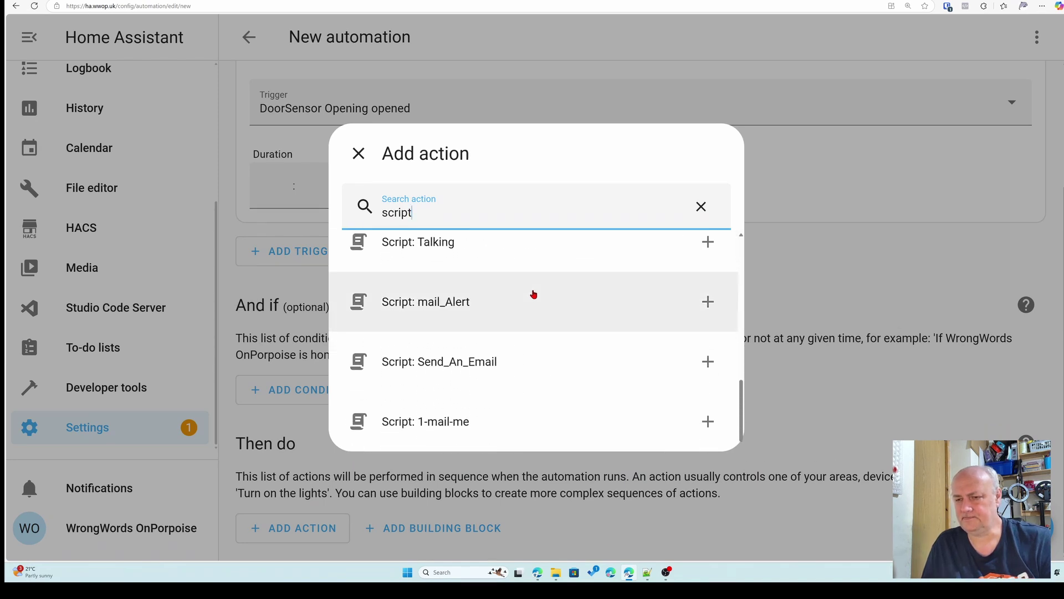
pyautogui.click(456, 440)
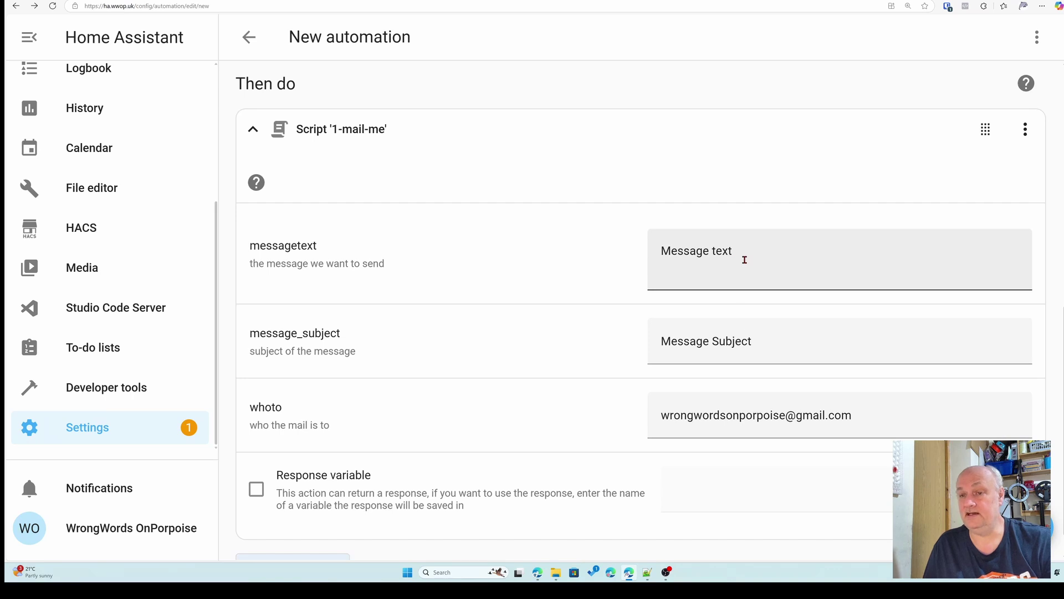
pyautogui.moveTo(764, 345); pyautogui.dragTo(656, 351)
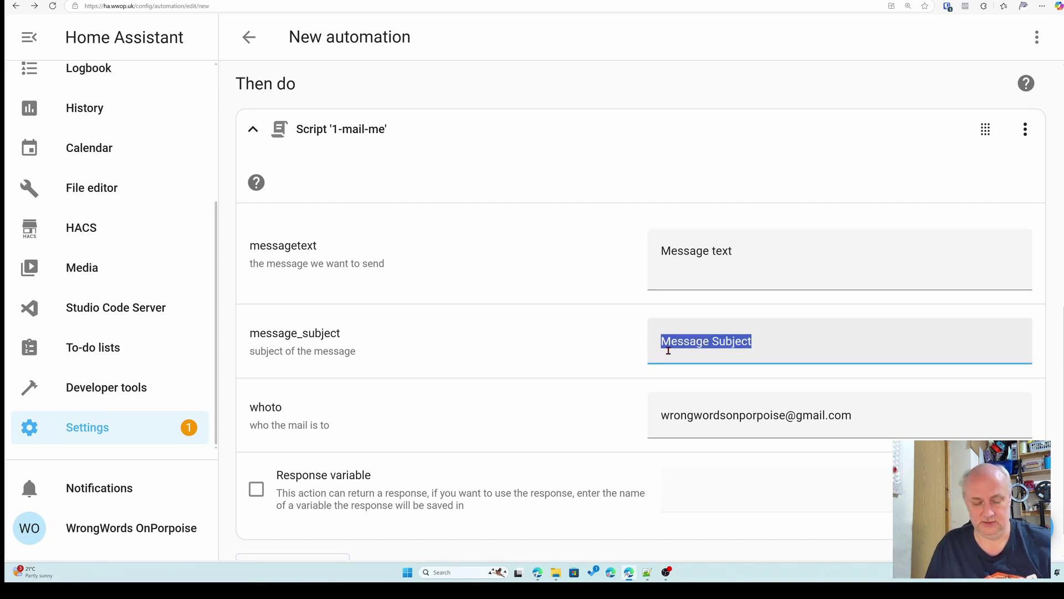
pyautogui.write('Door')
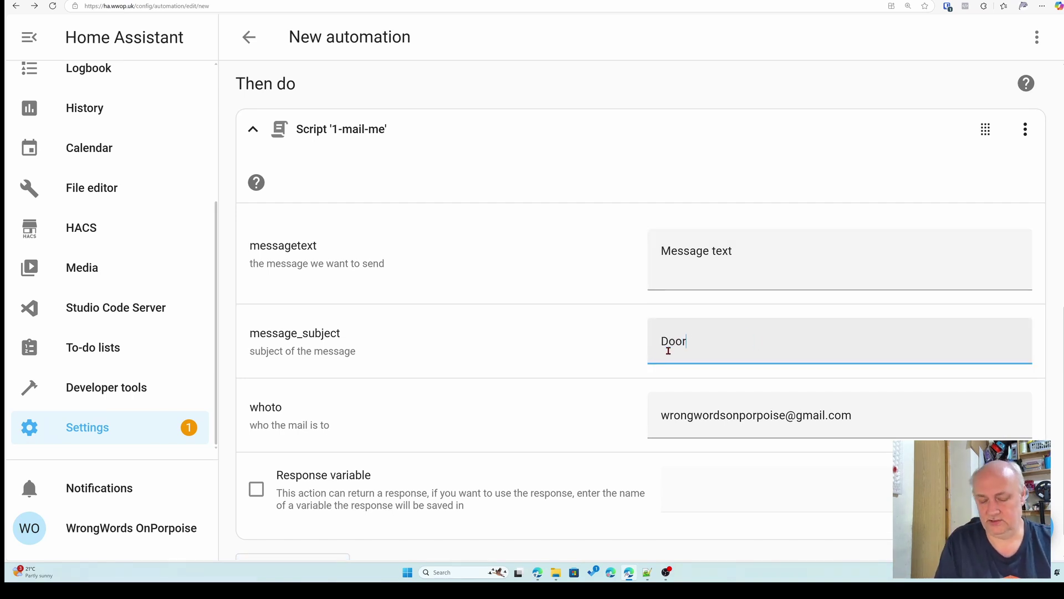
pyautogui.write(' Opened')
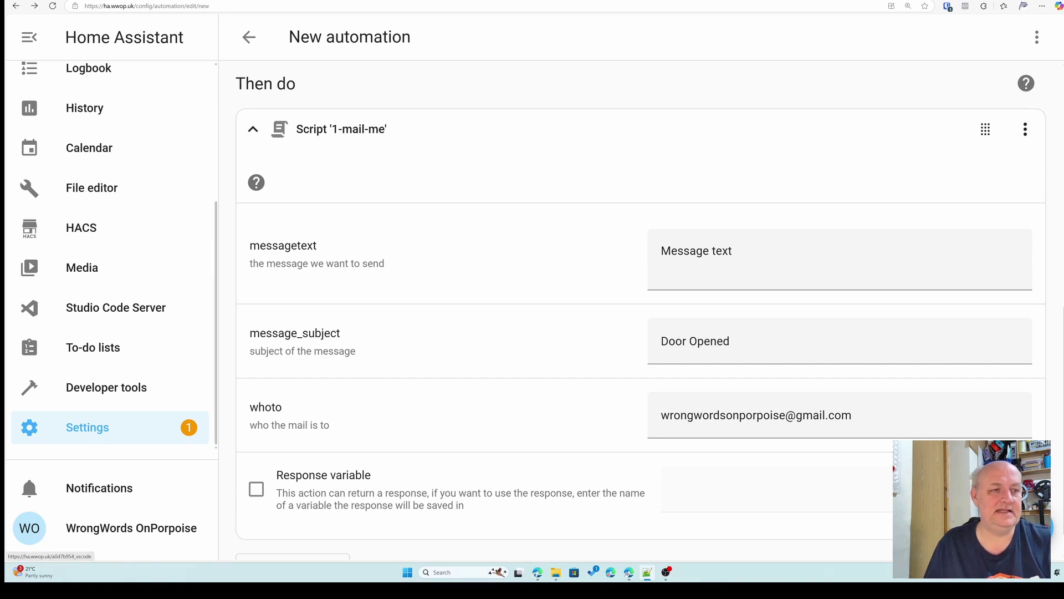
# - Replace the message with 'The Door is opened, close ir soon to protect the environment -' plus a pasted logo <img> tag
pyautogui.moveTo(734, 251); pyautogui.dragTo(662, 250)
pyautogui.write('The ')
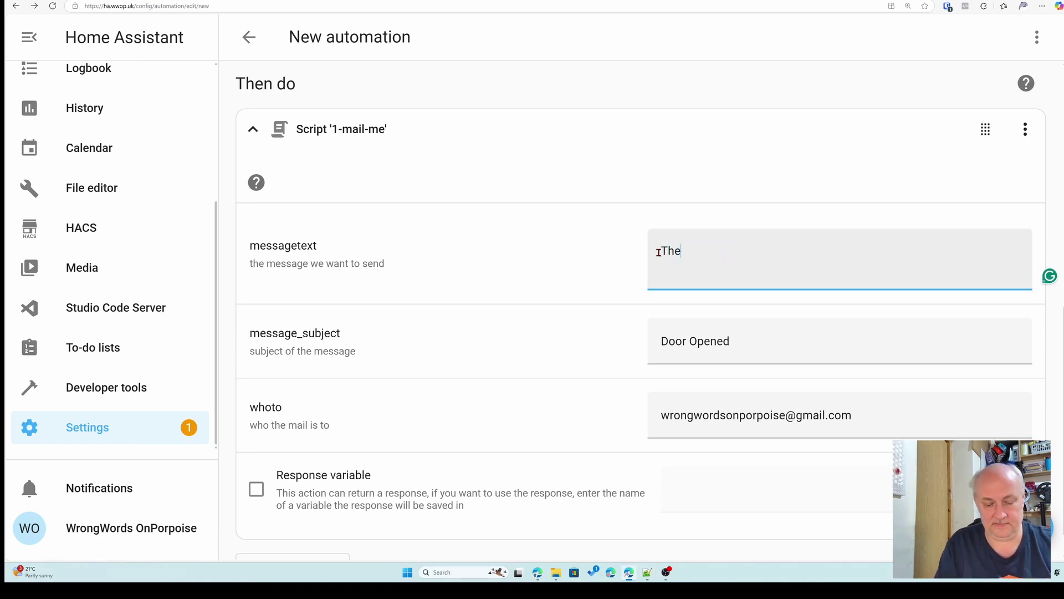
pyautogui.write('Door')
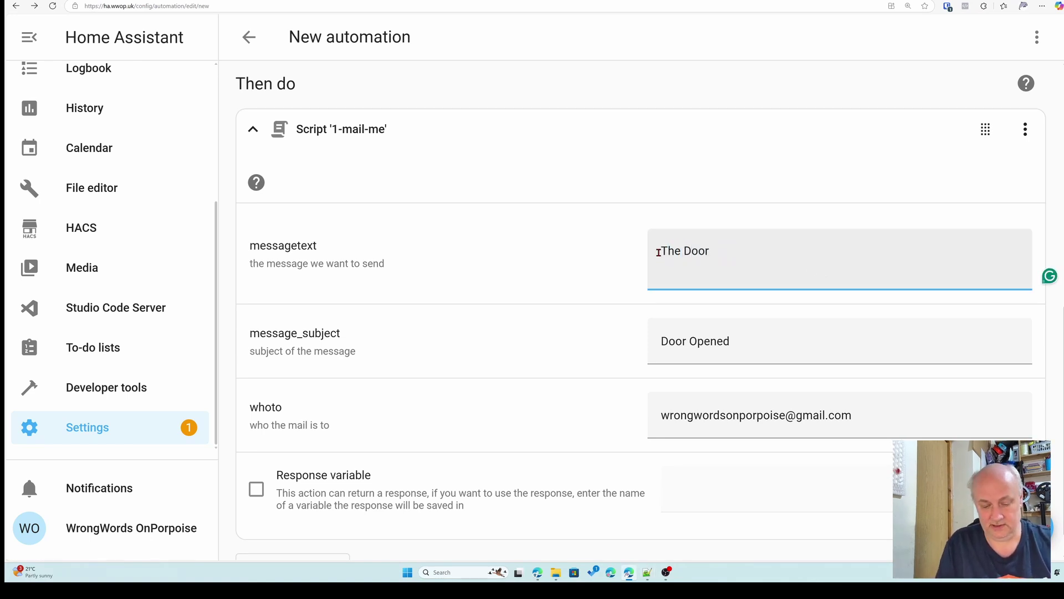
pyautogui.write(' is opened')
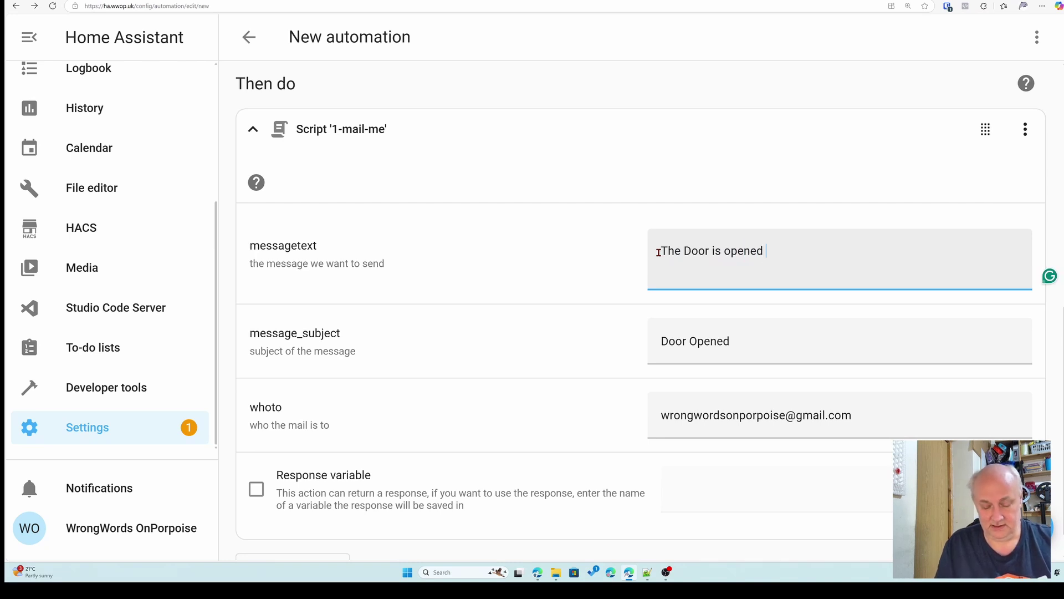
pyautogui.write(', c')
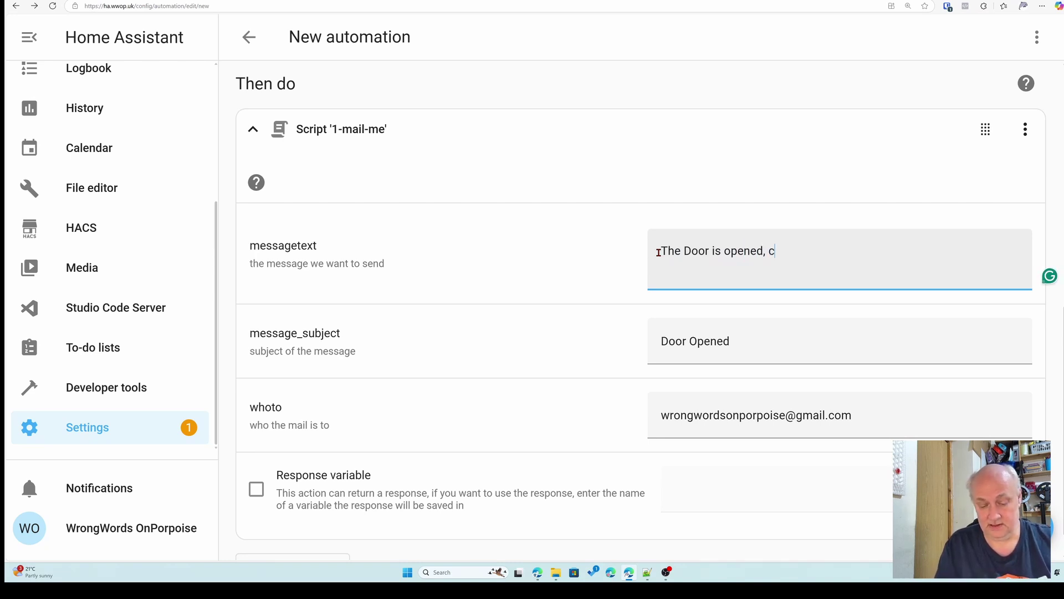
pyautogui.write('lose ir')
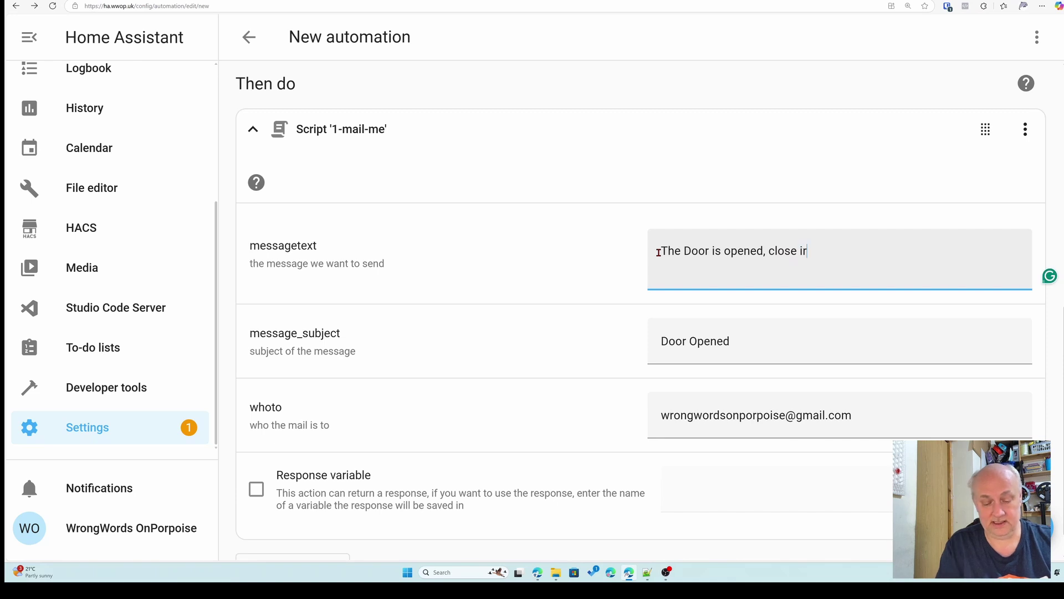
pyautogui.write(' soon to')
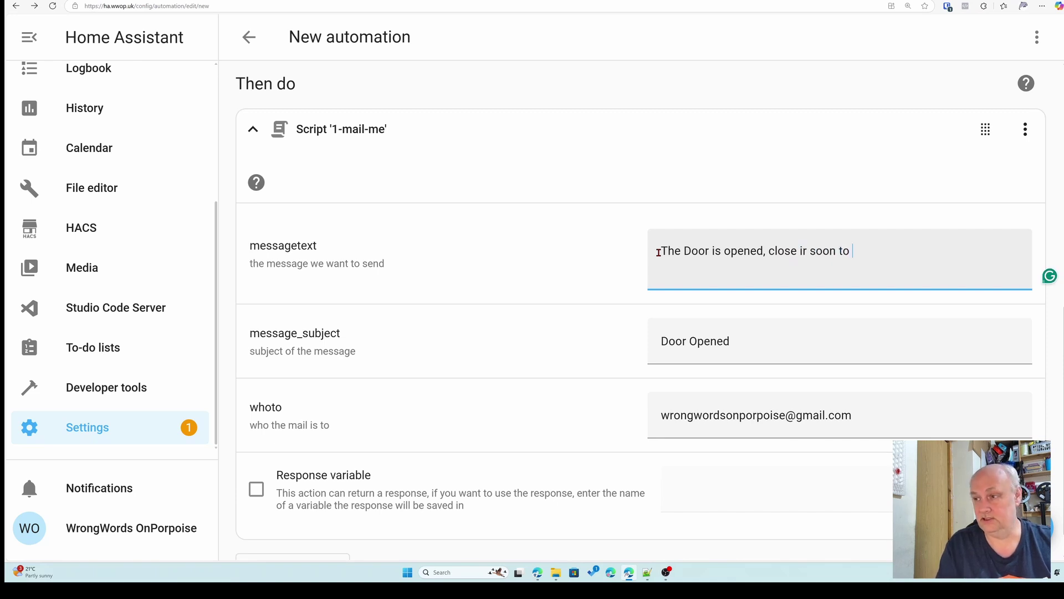
pyautogui.write(' prot')
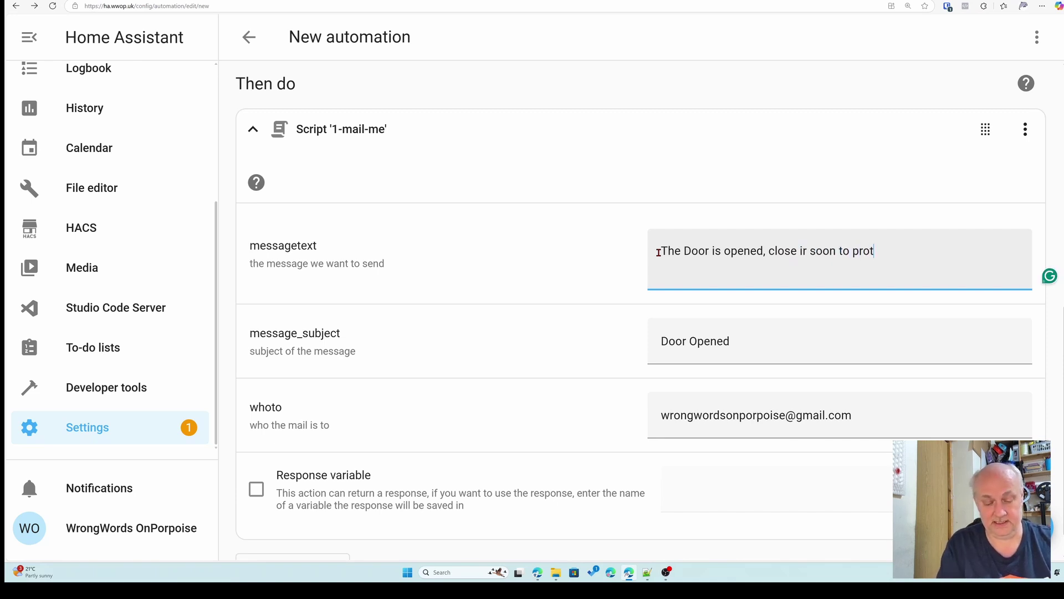
pyautogui.write('ect the env')
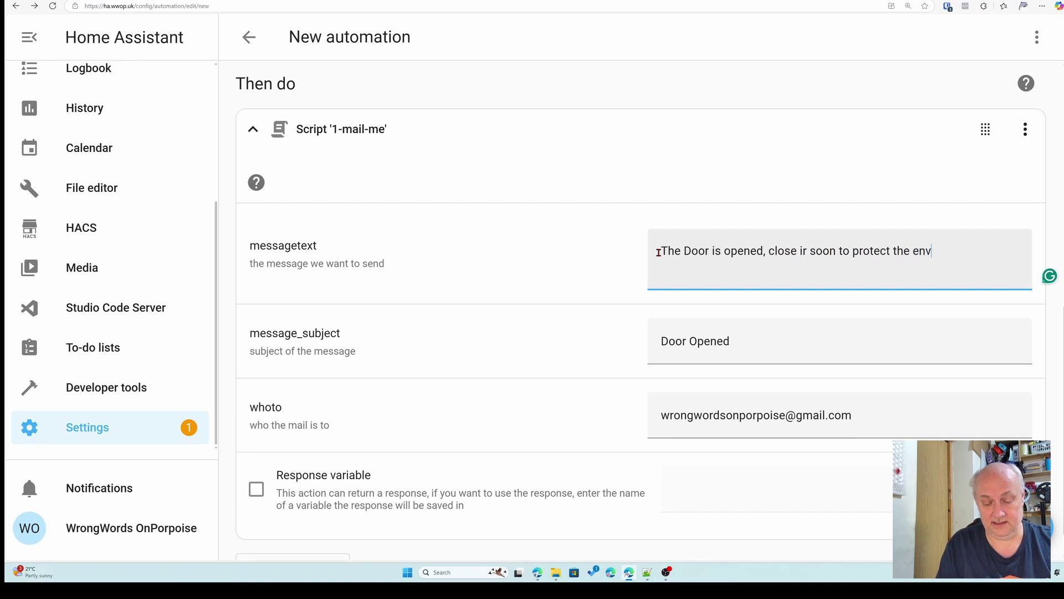
pyautogui.write('ironmen')
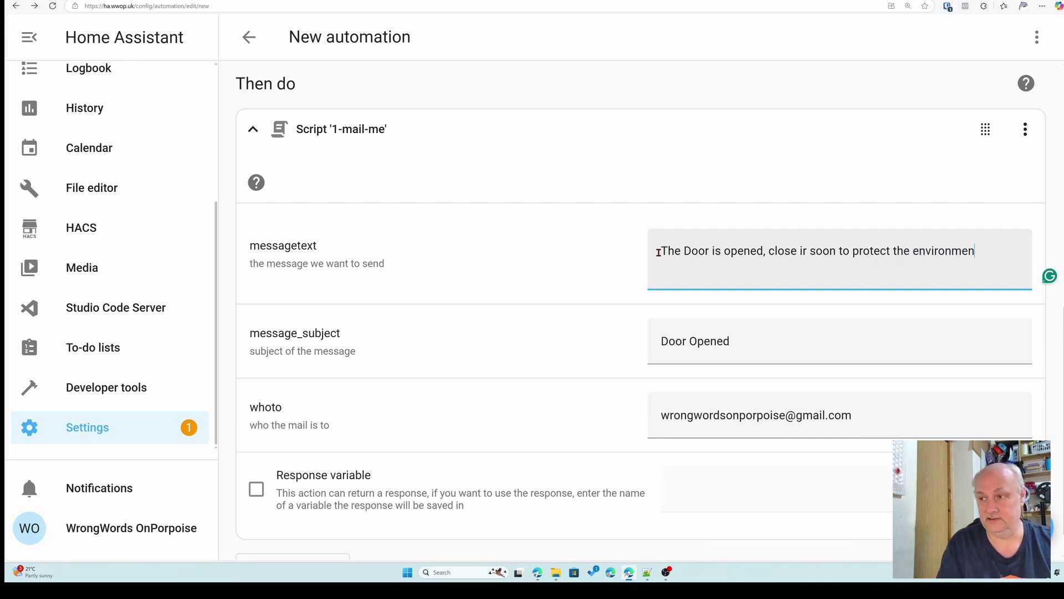
pyautogui.write('t -')
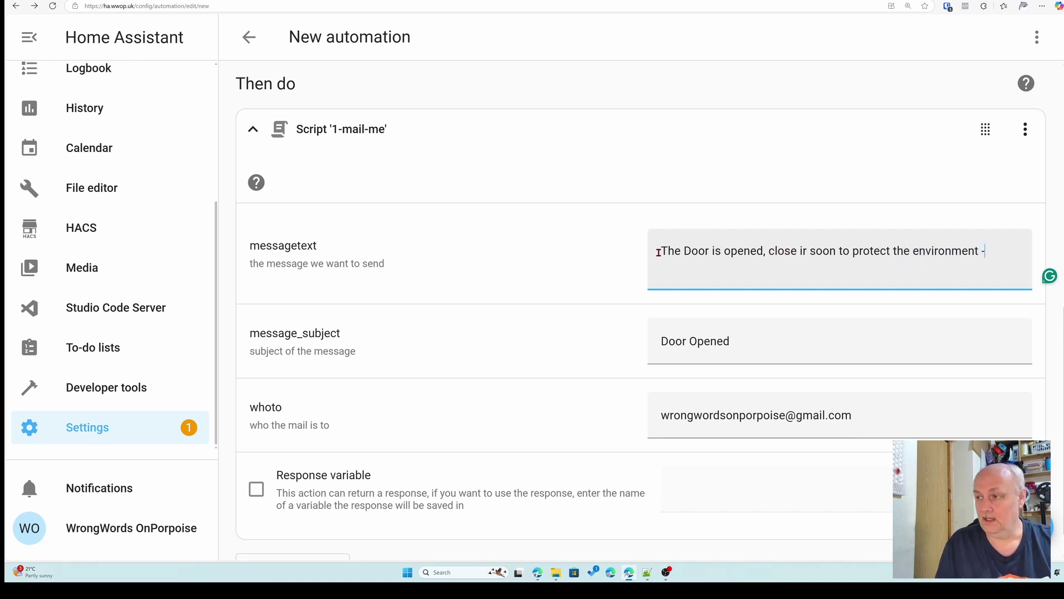
pyautogui.write(' <')
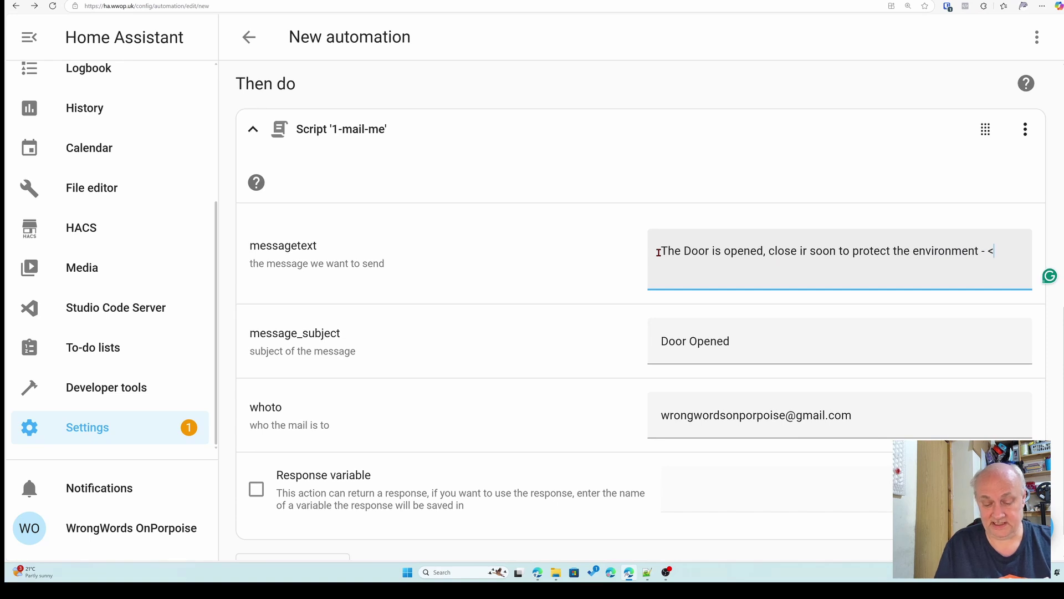
pyautogui.write('img src')
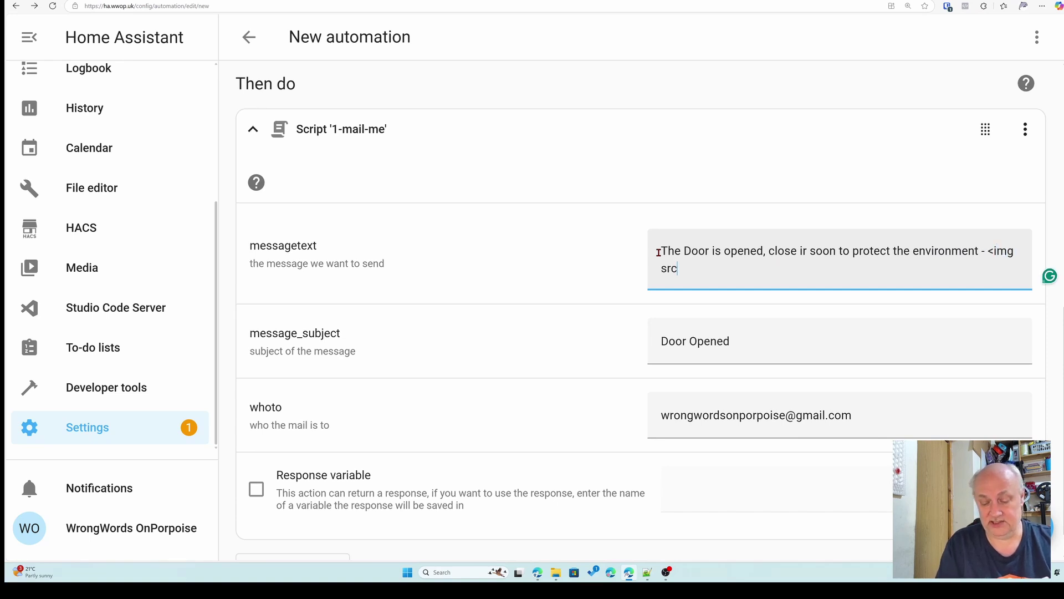
pyautogui.write('=')
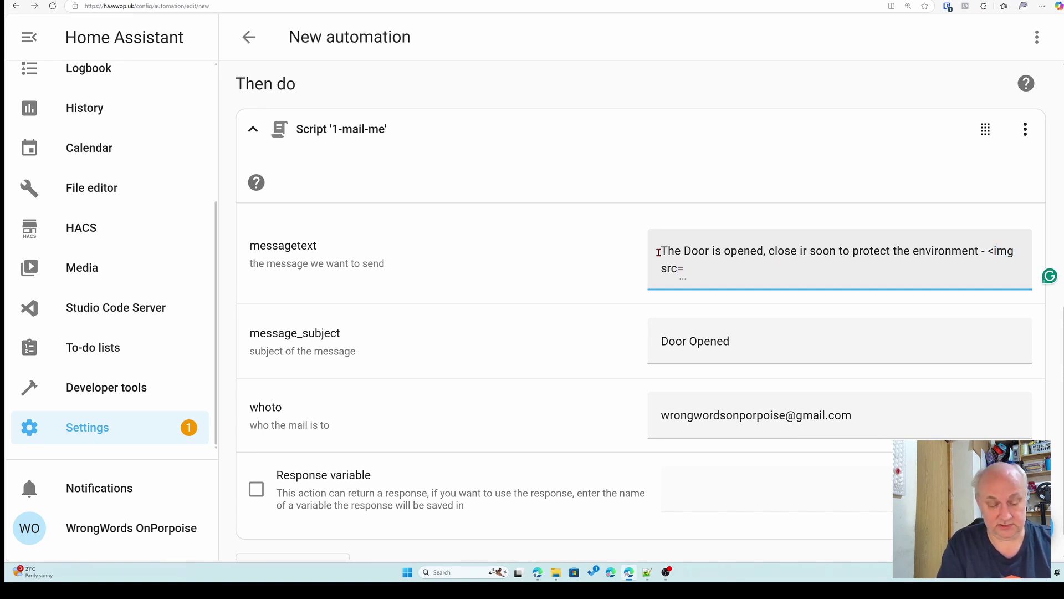
pyautogui.write('"')
pyautogui.write('https://www.onporpoise.co.uk/wp-content/uploads/2023/12/cropped-Onporpoise-logo-small-1-1.png')
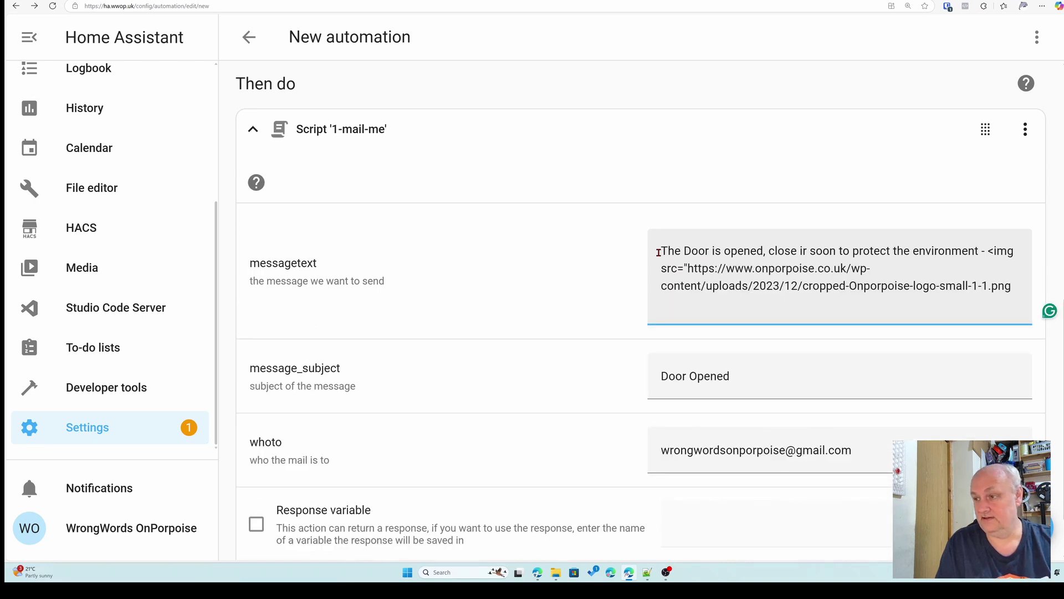
pyautogui.write('"')
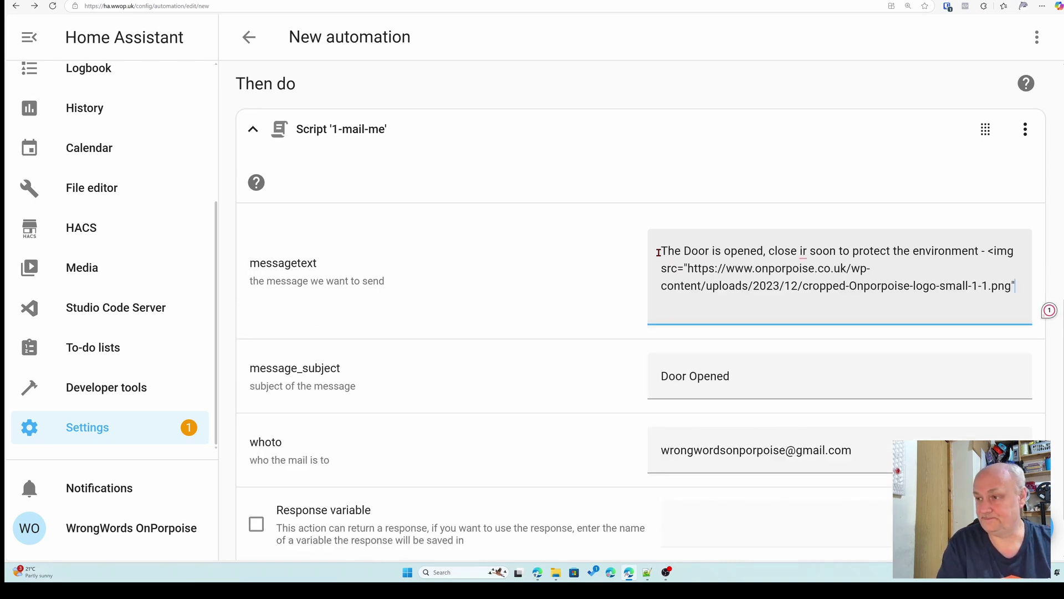
pyautogui.write('>')
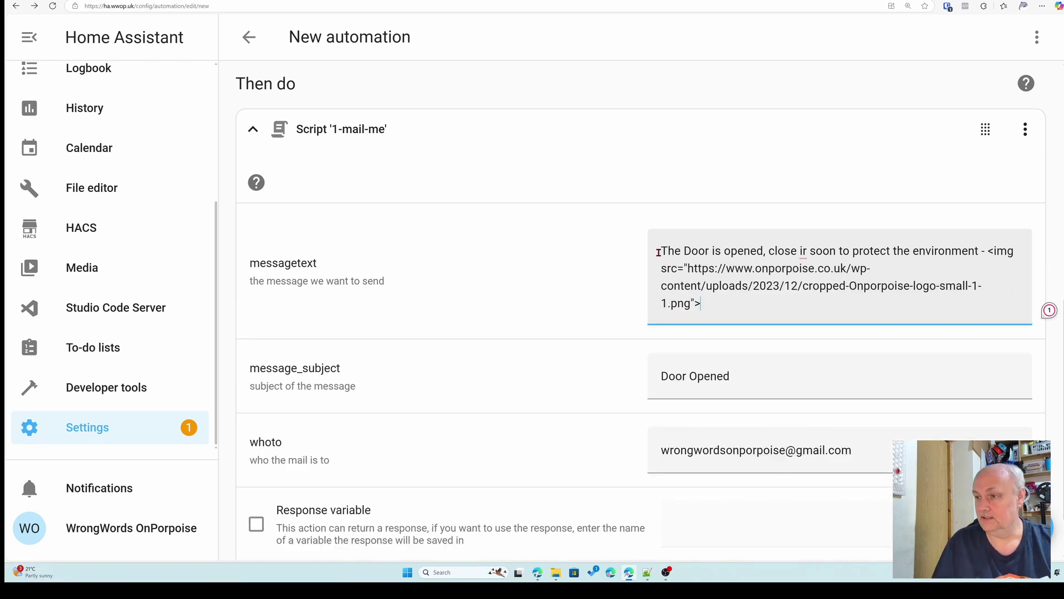
pyautogui.scroll(-1, 564, 285)
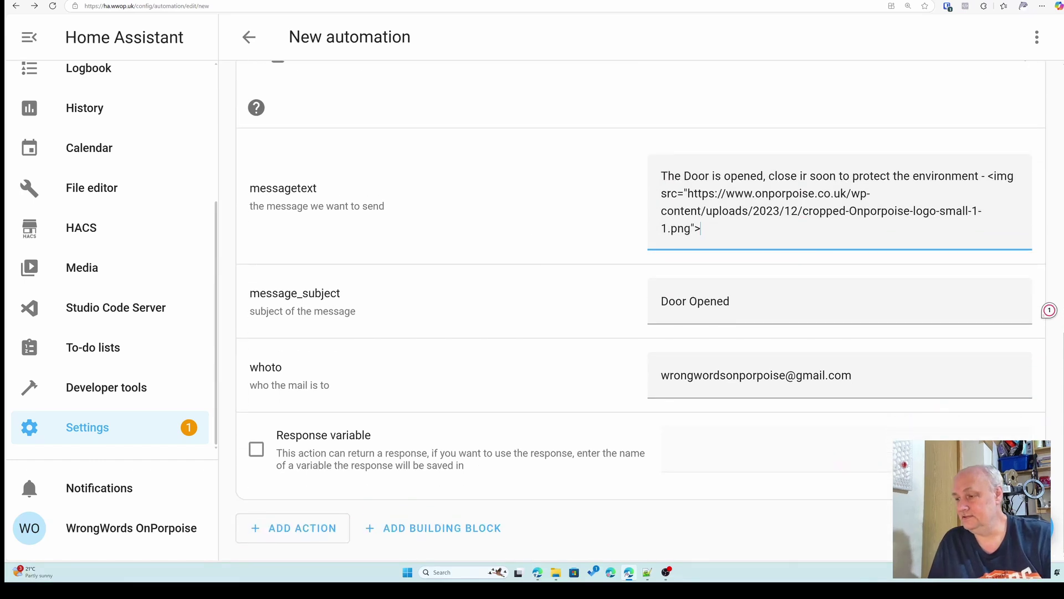
# - Save the new automation under the name '1-dooropen'
pyautogui.hotkey('ctrl', 's')
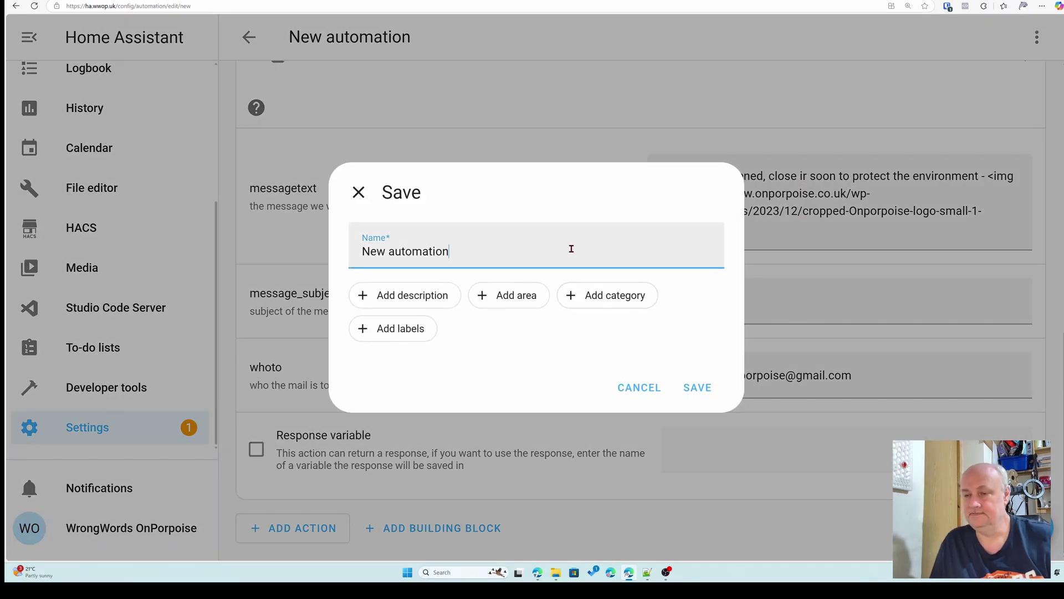
pyautogui.press('BackSpace')
pyautogui.press('BackSpace')
pyautogui.press('BackSpace')
pyautogui.press('BackSpace')
pyautogui.press('BackSpace')
pyautogui.press('BackSpace')
pyautogui.press('BackSpace')
pyautogui.press('BackSpace')
pyautogui.press('BackSpace')
pyautogui.press('BackSpace')
pyautogui.press('BackSpace')
pyautogui.press('BackSpace')
pyautogui.press('BackSpace')
pyautogui.press('BackSpace')
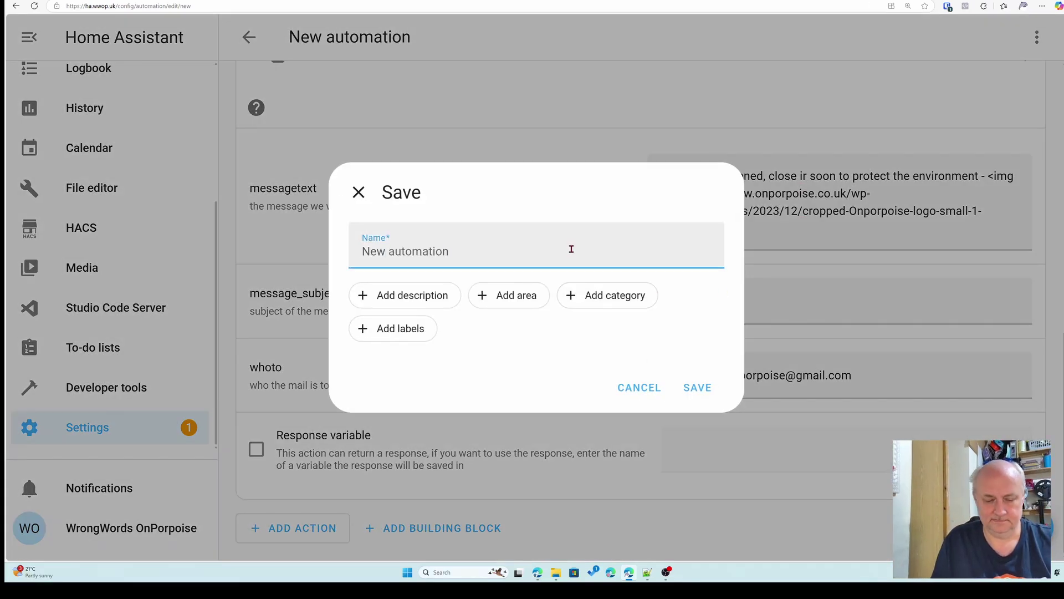
pyautogui.write('1-doo')
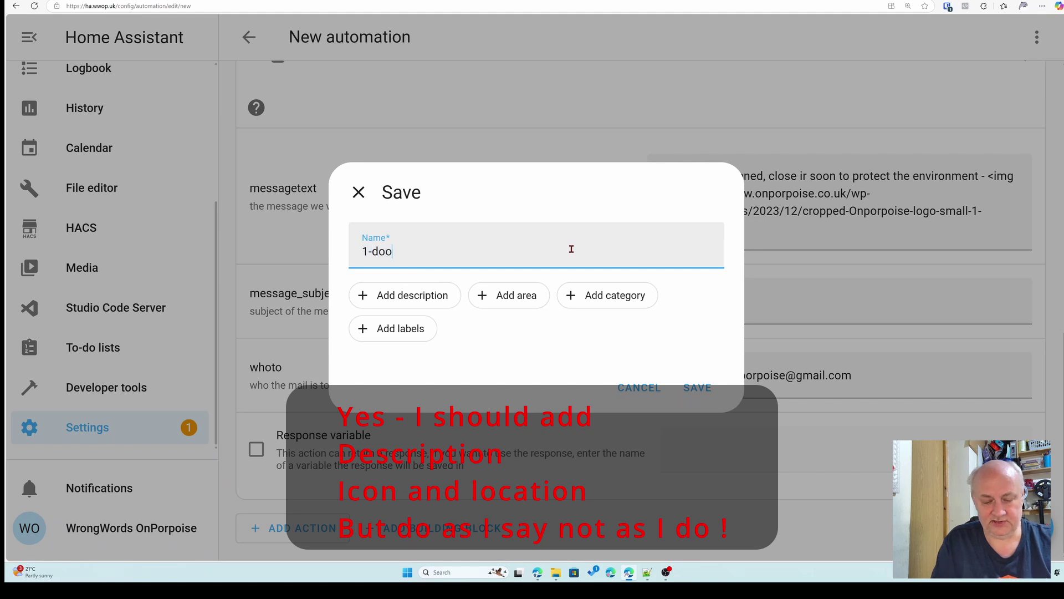
pyautogui.write('ropen')
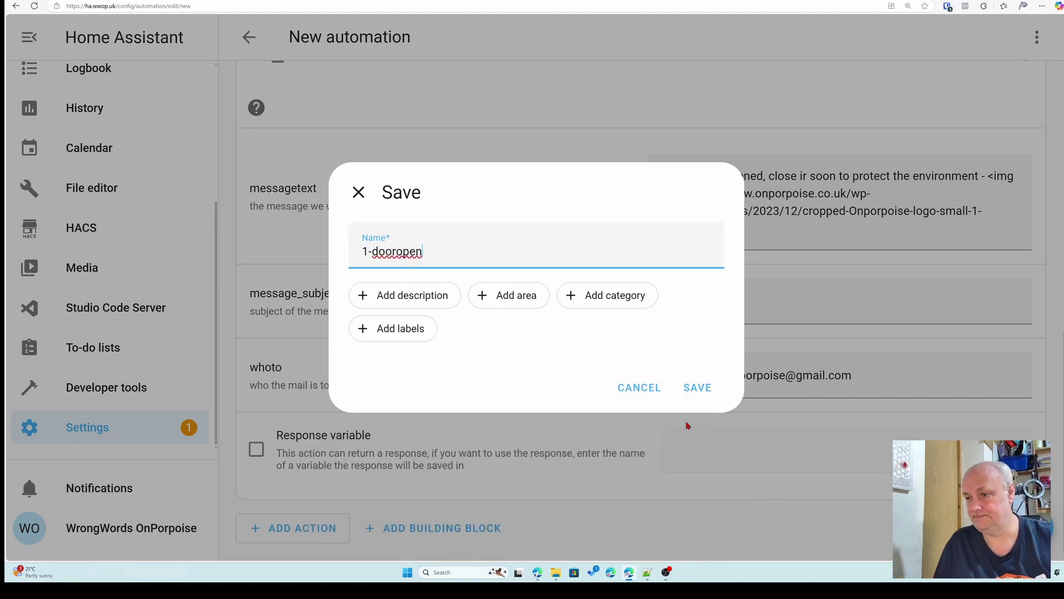
pyautogui.click(693, 388)
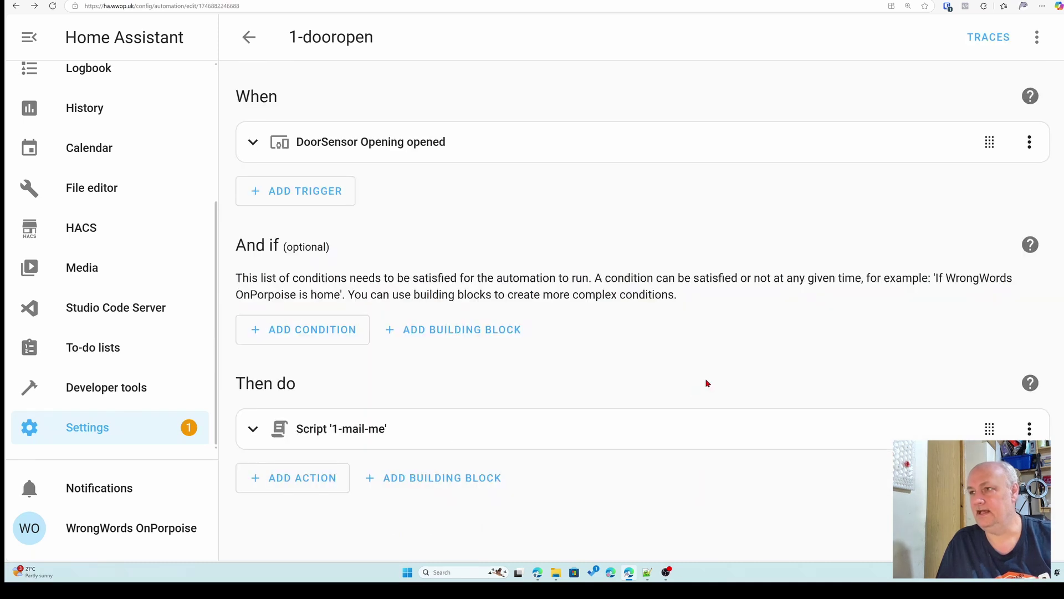
# - Back in the automations list, disable the Door Alert automation and switch to Gmail
pyautogui.click(242, 53)
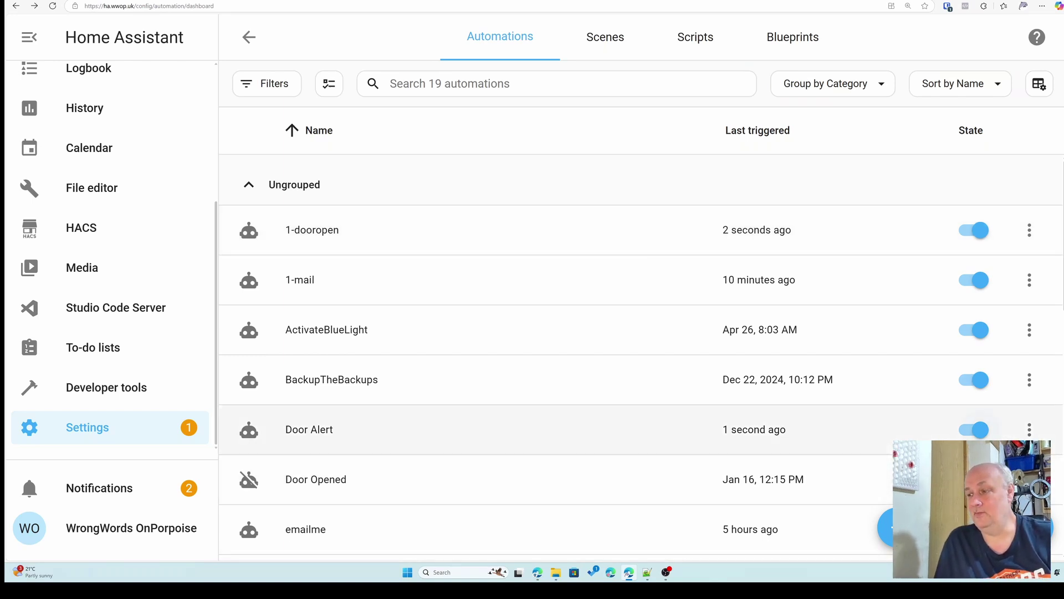
pyautogui.click(963, 433)
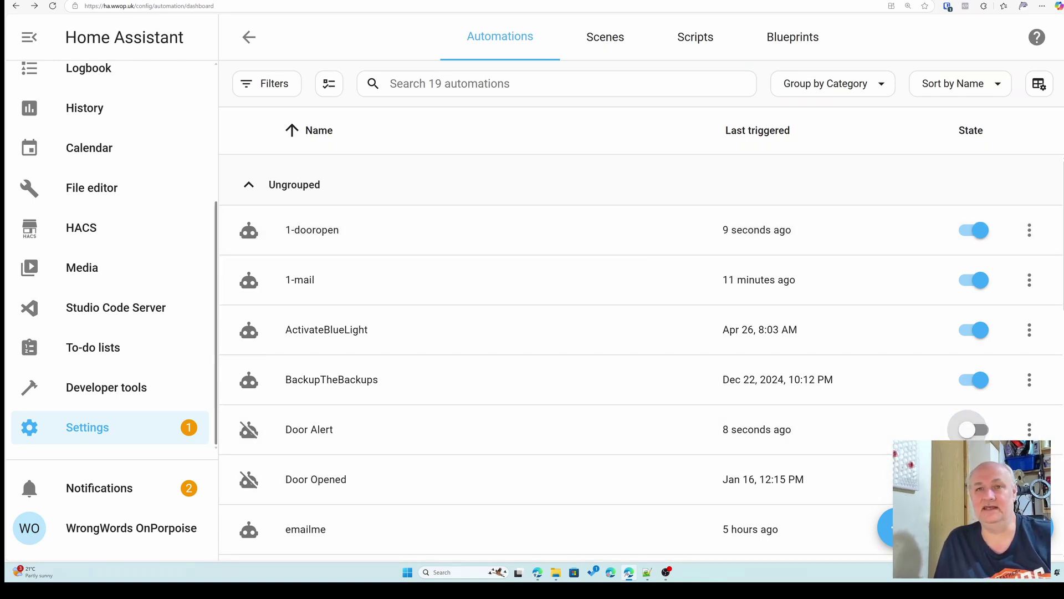
pyautogui.hotkey('alt', 'Tab')
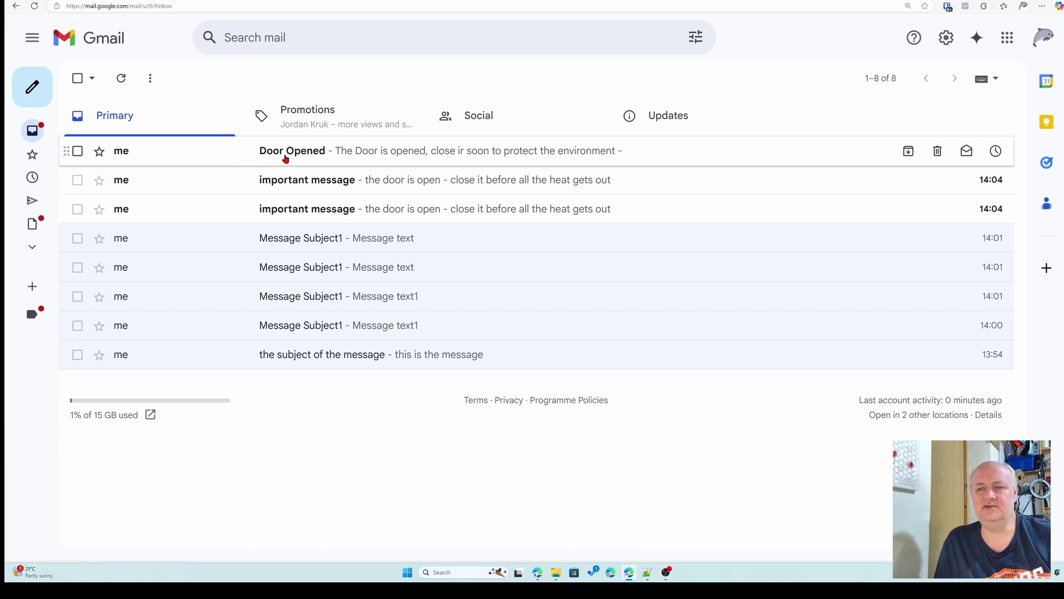
# - Read the 'Door Opened' email showing the logo image, then return to the inbox
pyautogui.click(285, 159)
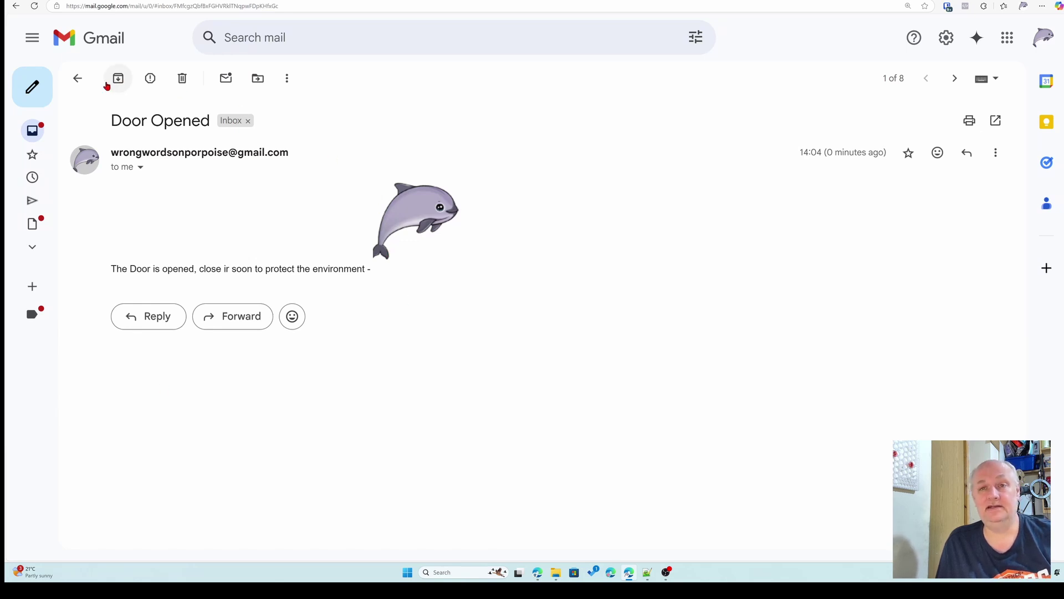
pyautogui.click(77, 78)
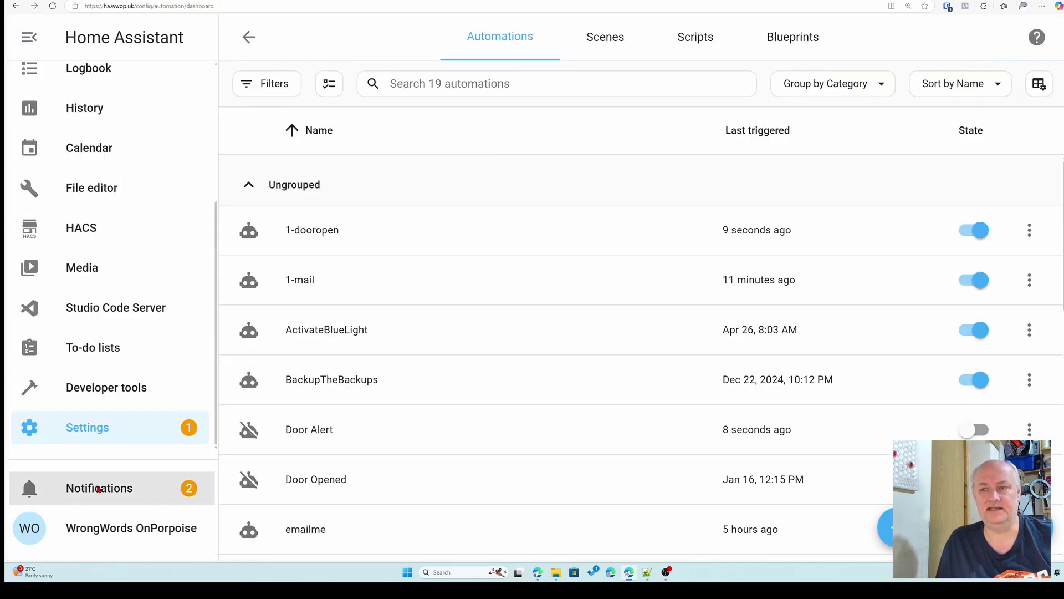
# - Check the two 'Door is open' notifications, then go back to the Gmail inbox
pyautogui.click(95, 489)
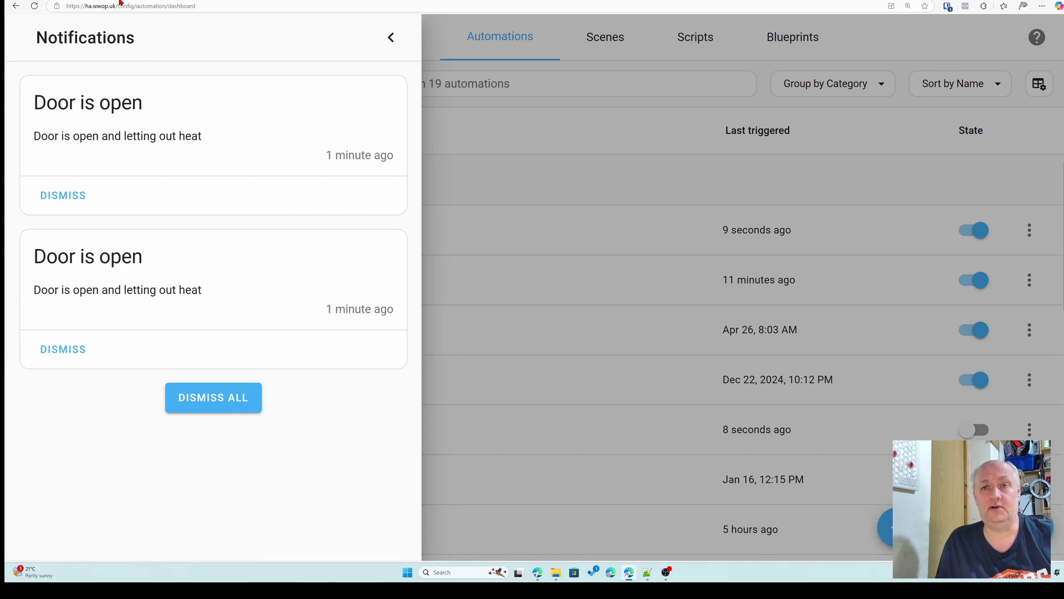
pyautogui.hotkey('ctrl', 'Tab')
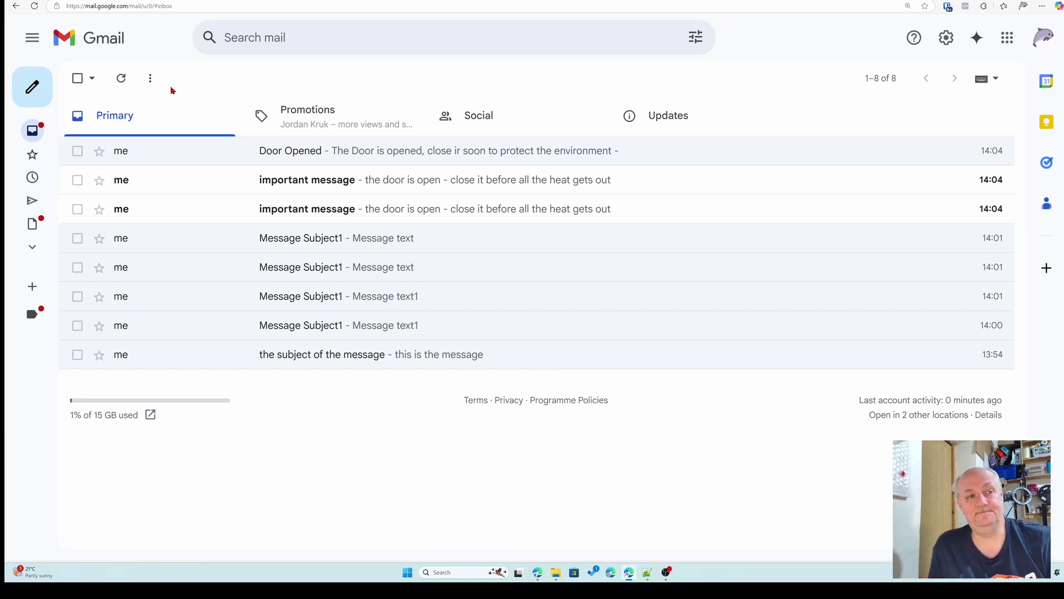
pyautogui.moveTo(34, 111)
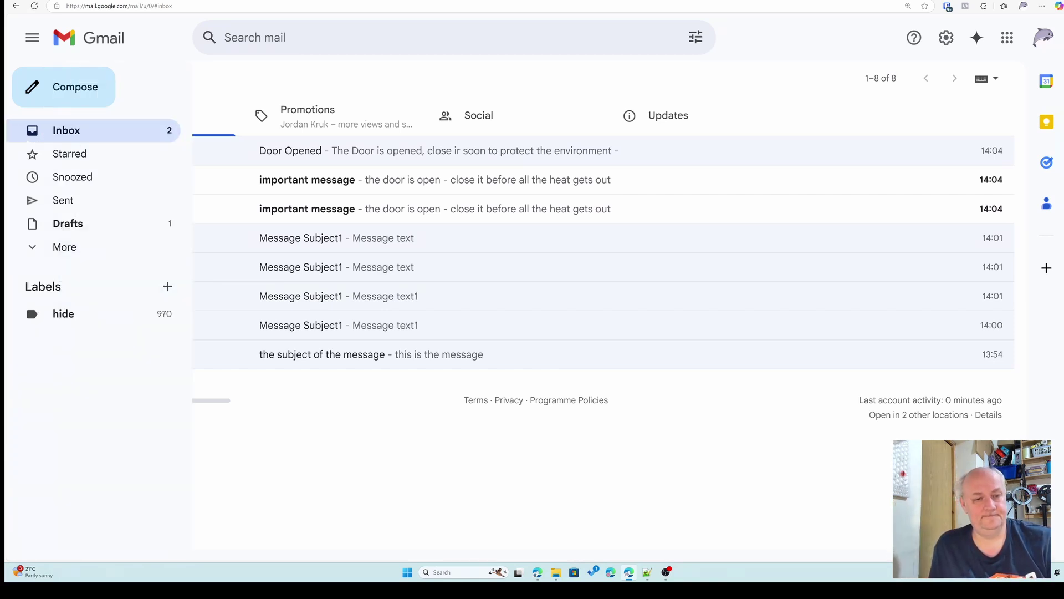